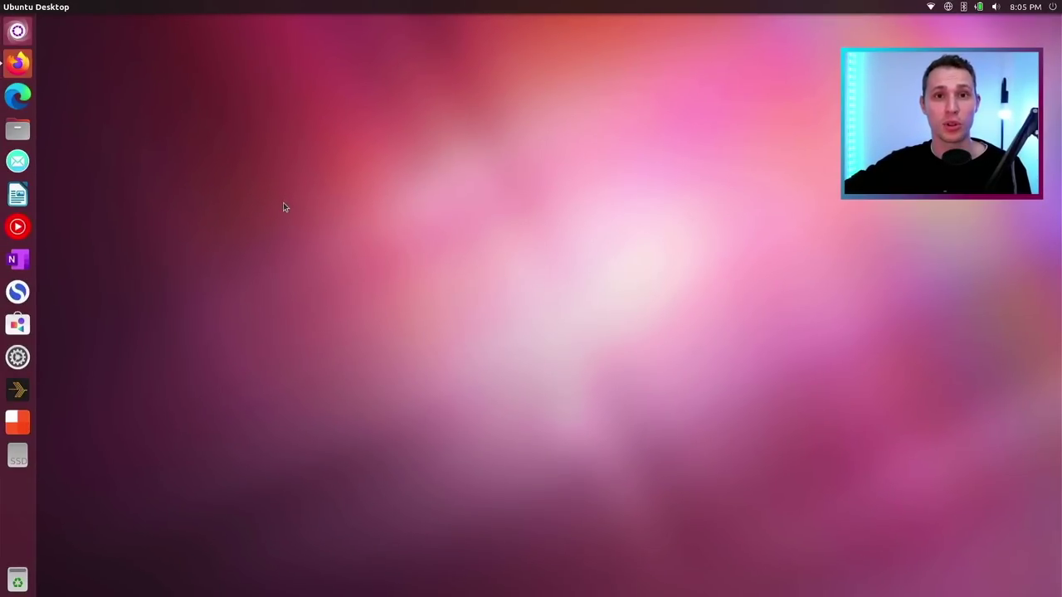
Open the Unity 7.6 announcement in Firefox and scroll down to its changelog.
left_click(31, 69)
scroll(357, 212, "down", 5)
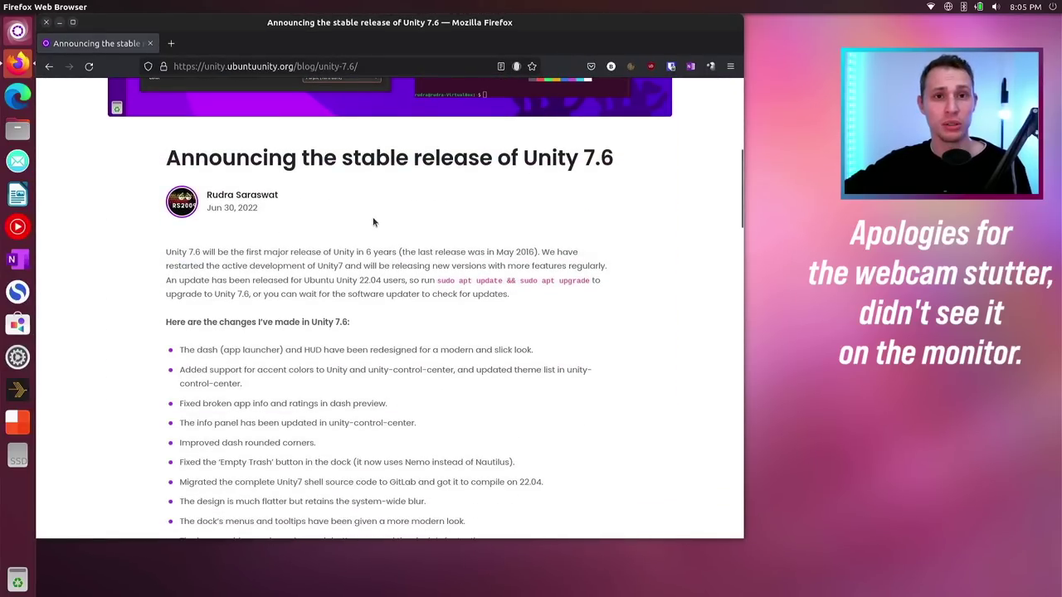
scroll(372, 221, "down", 3)
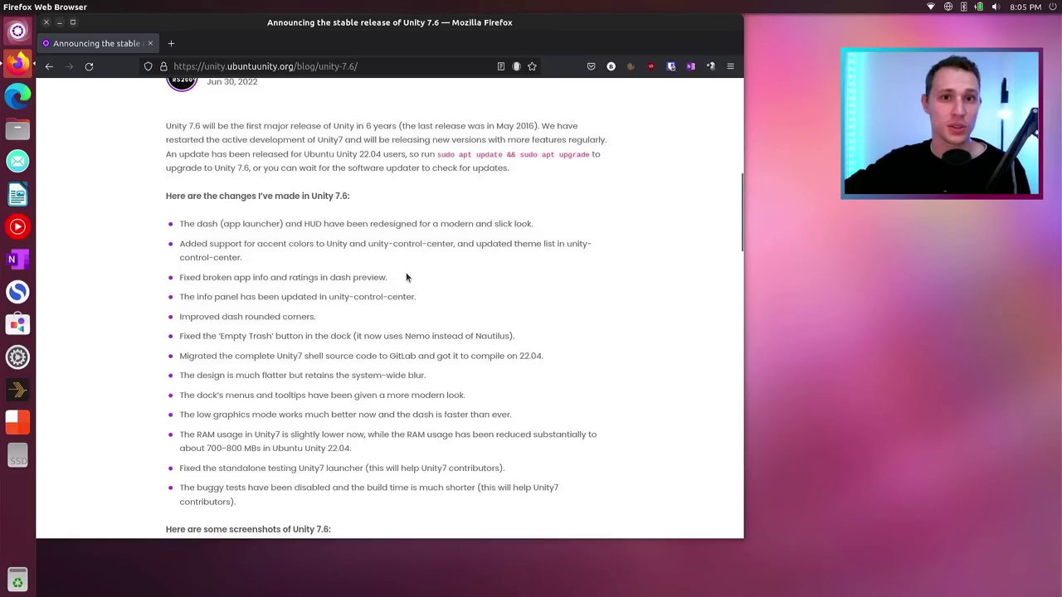
scroll(464, 298, "down", 1)
Toggle the HUD with Alt a few times, then bring up the dash with Super.
key("super")
key("super")
key("alt")
key("alt")
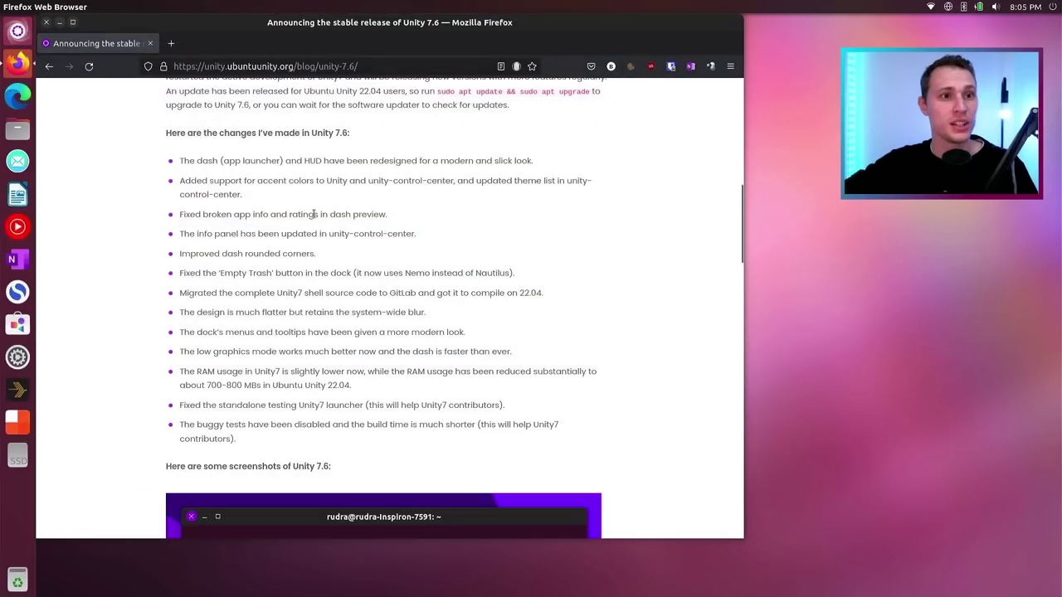
key("alt")
key("super")
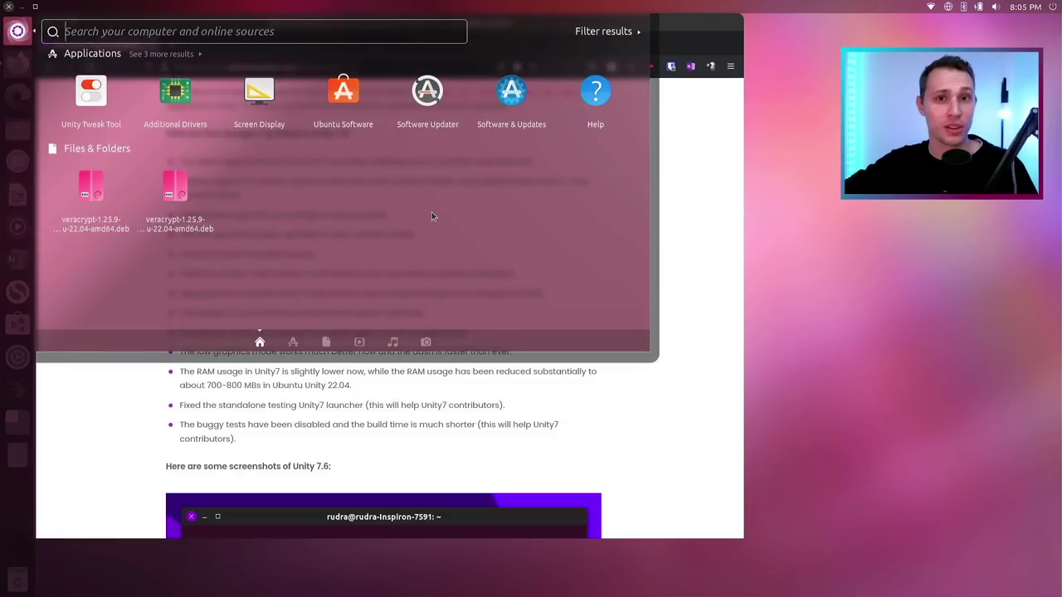
Toggle the dash twice, then open System Settings and move it right and down.
key("super")
key("super")
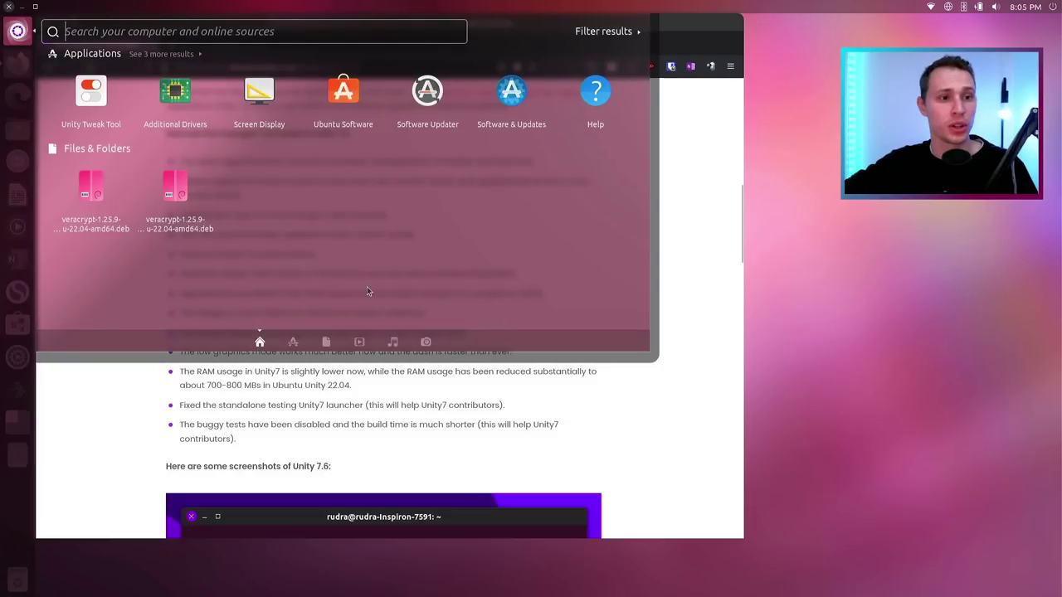
key("super")
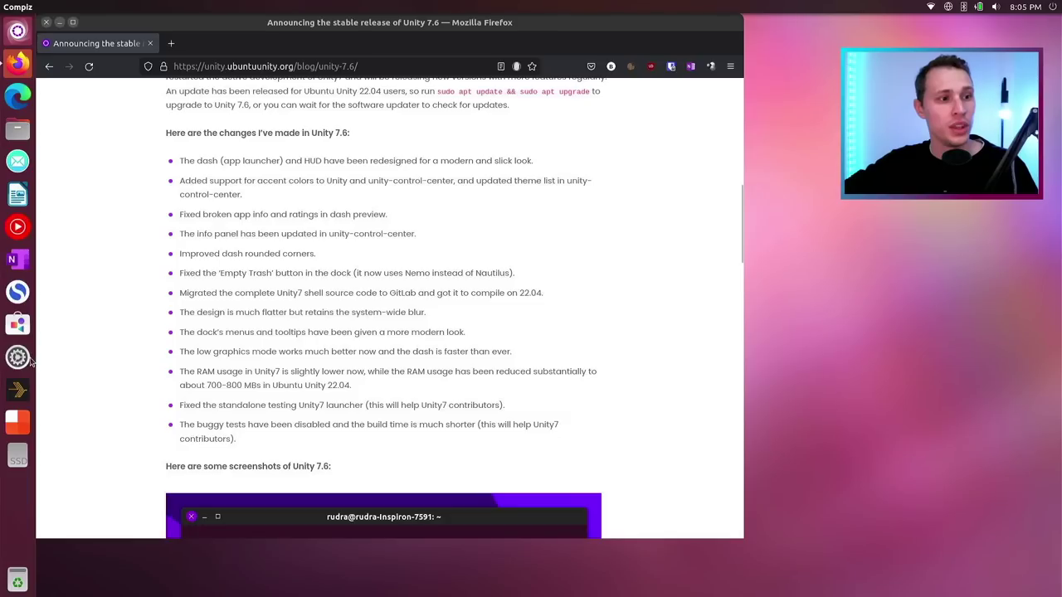
left_click(30, 357)
left_click_drag(467, 141, 651, 167)
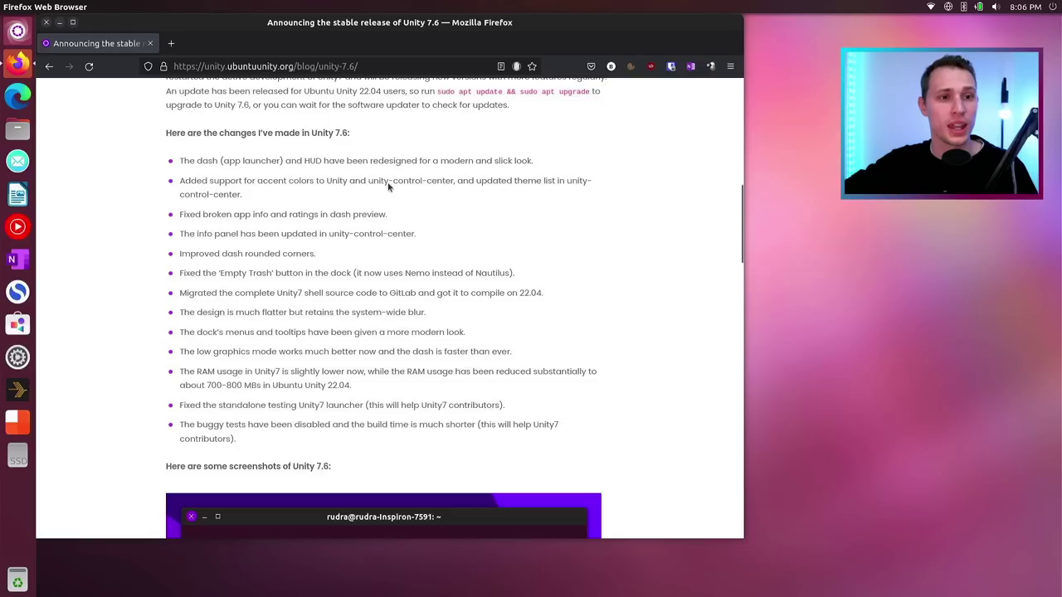
Reopen the dash, show the Files launcher quicklist, then dismiss everything back to the changelog.
key("super")
key("super")
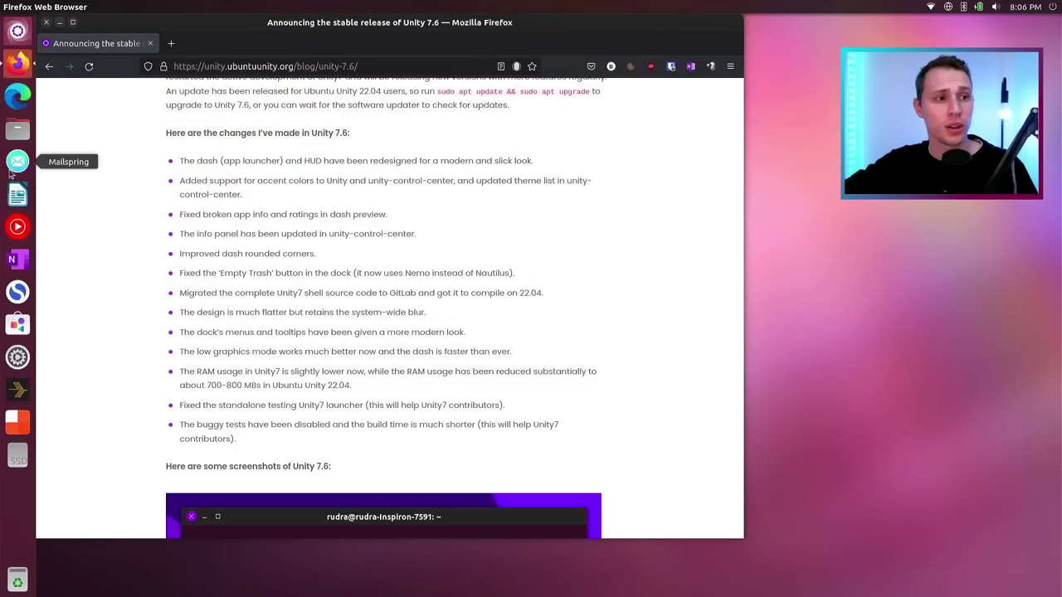
right_click(17, 131)
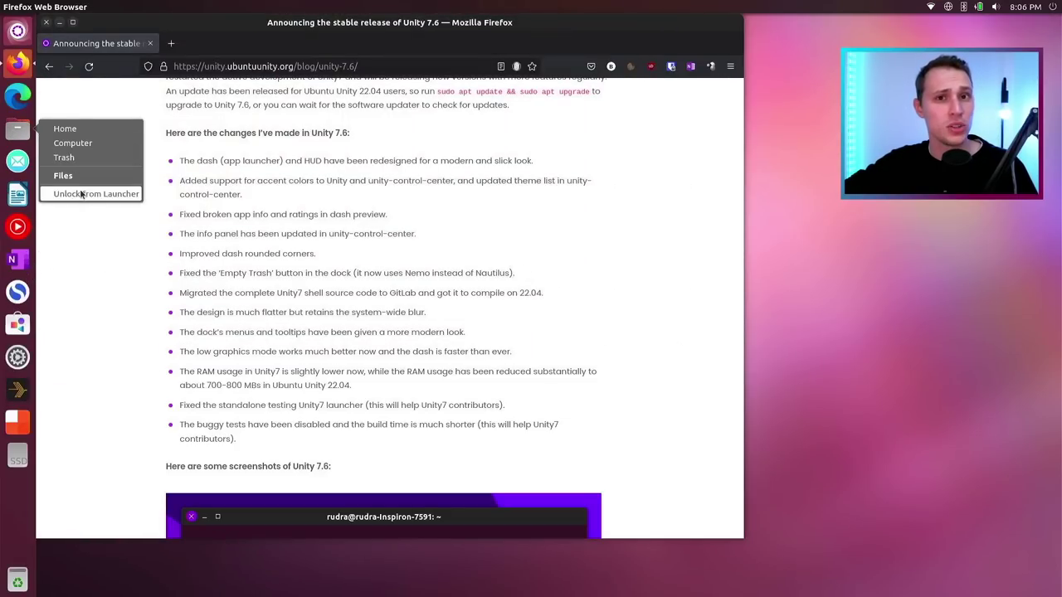
left_click(81, 298)
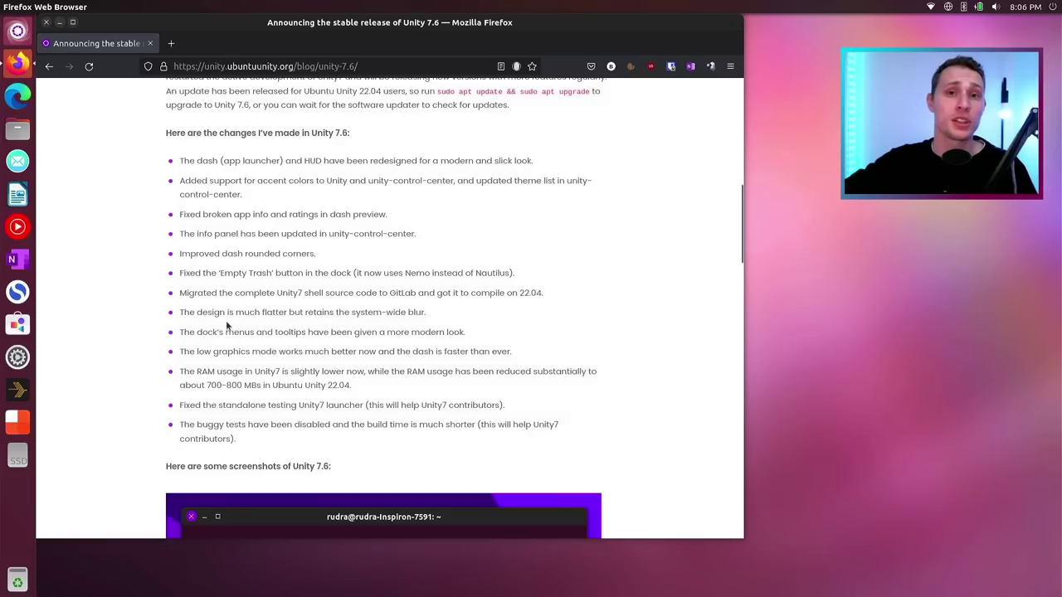
Move the Firefox window, browse the announcement's screenshots back to the top, then close Firefox.
left_click_drag(273, 21, 409, 40)
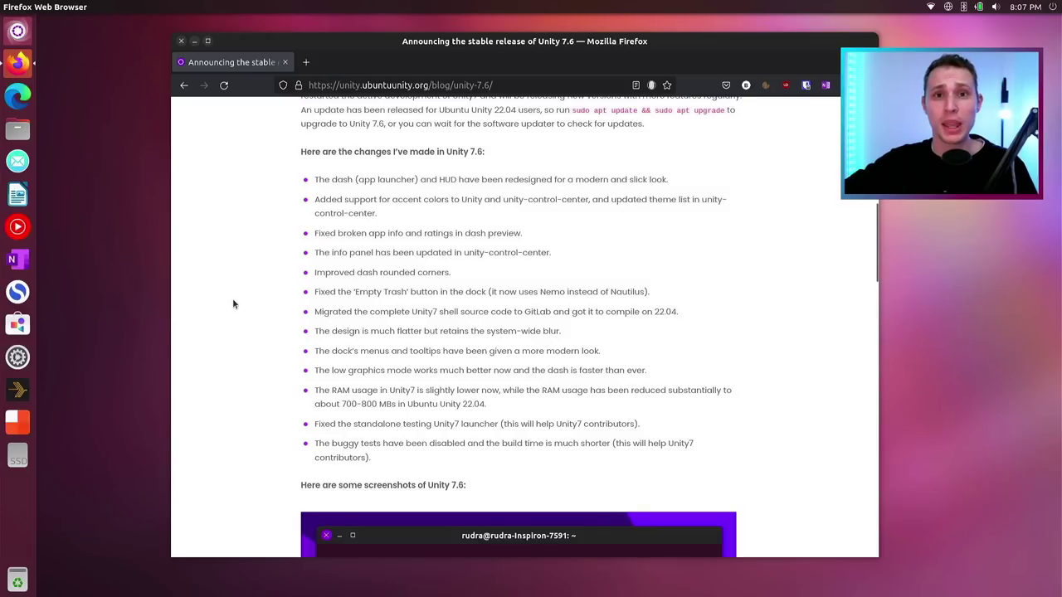
scroll(232, 297, "down", 3)
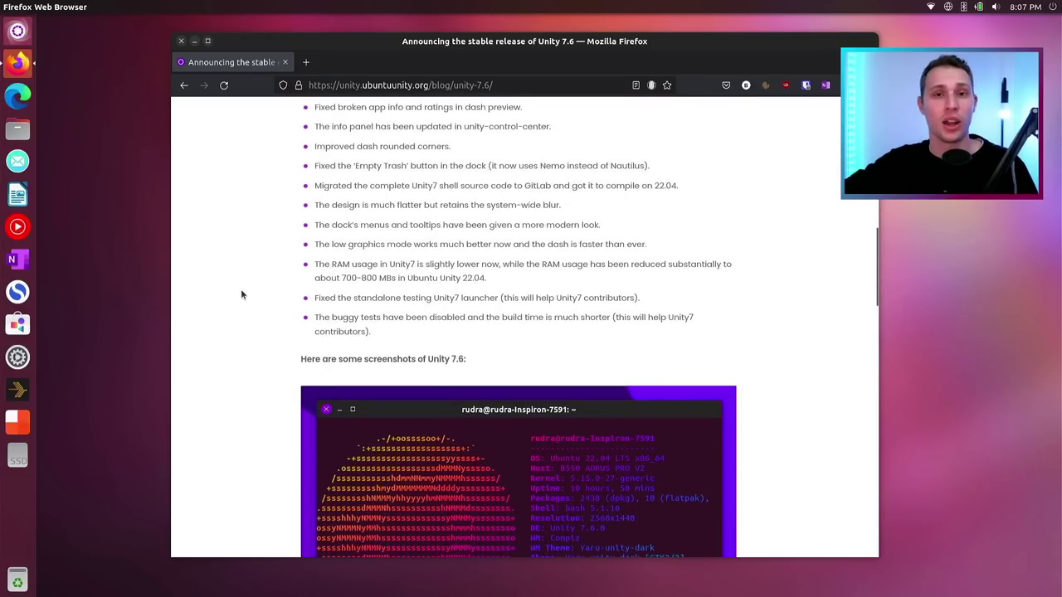
scroll(233, 259, "down", 4)
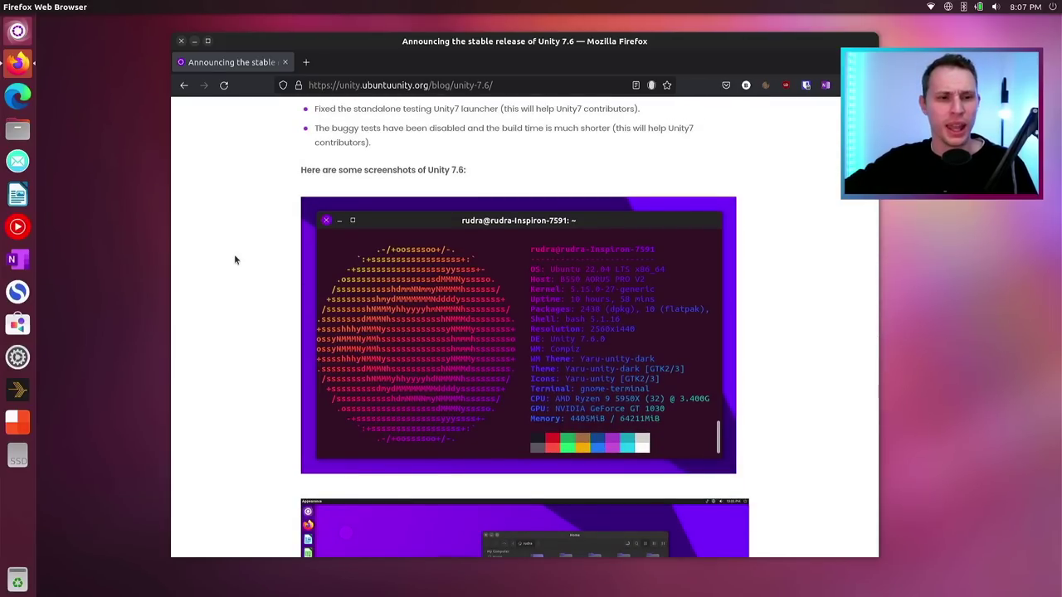
scroll(234, 260, "up", 9)
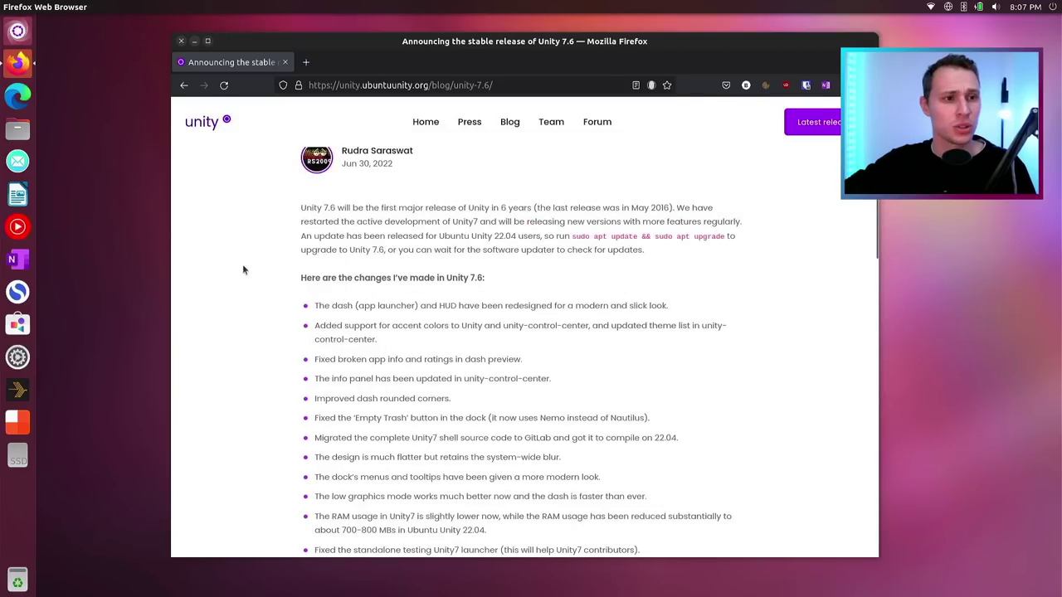
scroll(270, 286, "up", 3)
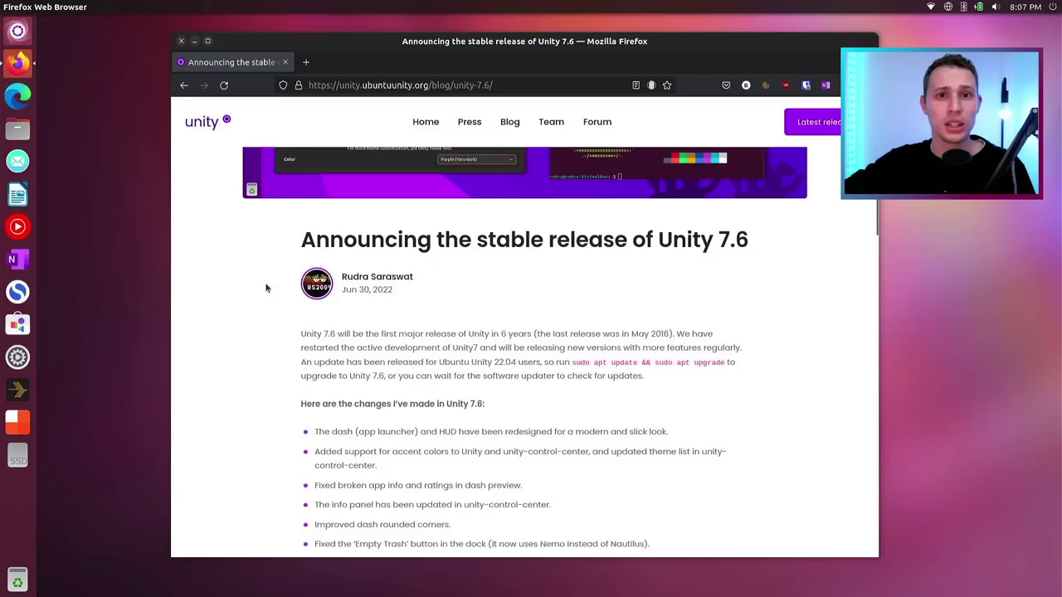
scroll(266, 288, "up", 3)
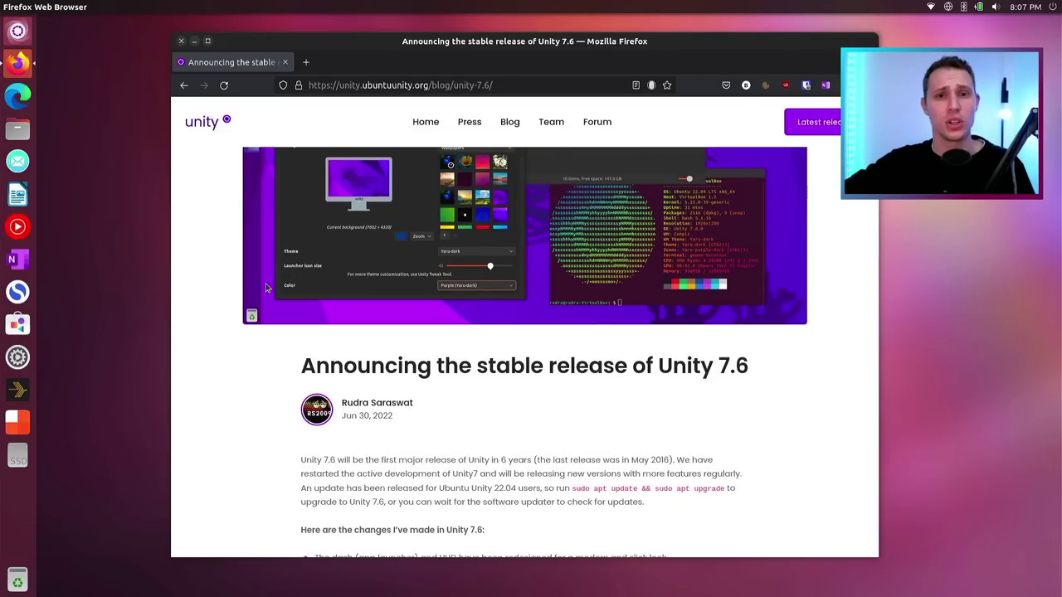
scroll(266, 288, "up", 3)
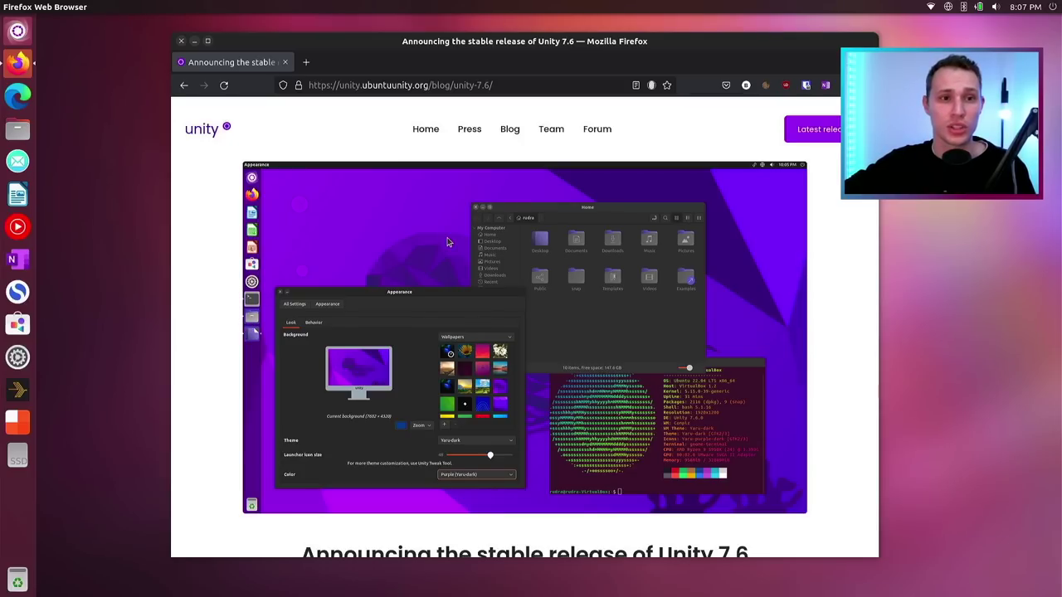
left_click(182, 42)
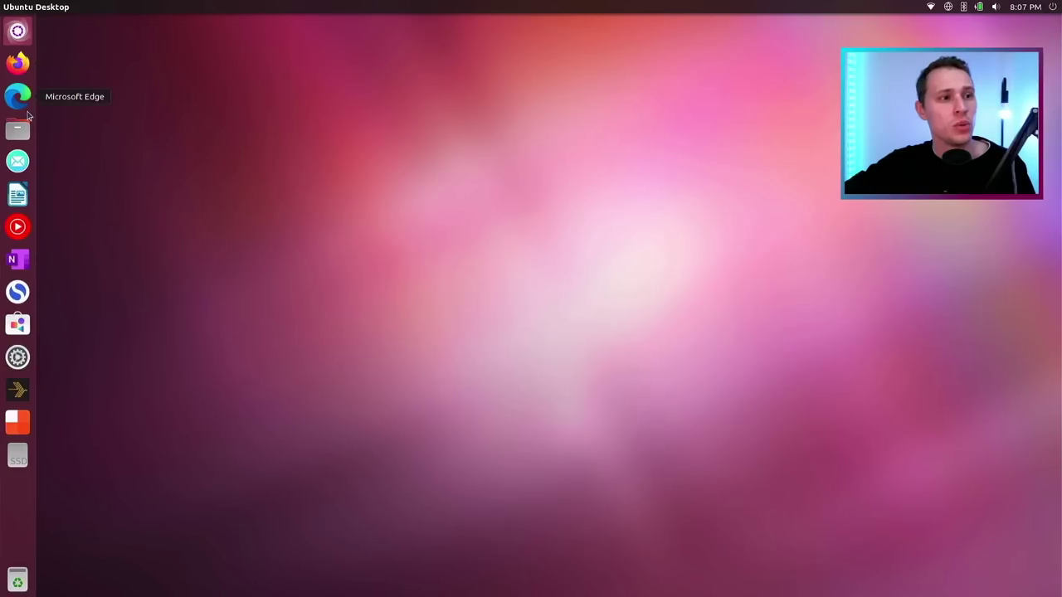
left_click(4, 125)
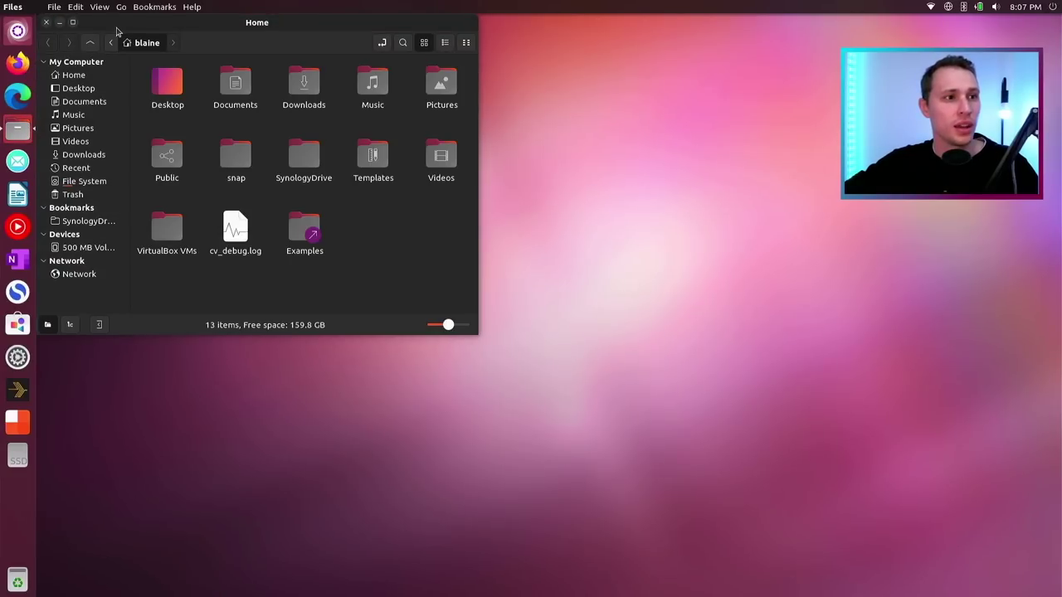
left_click_drag(118, 27, 682, 106)
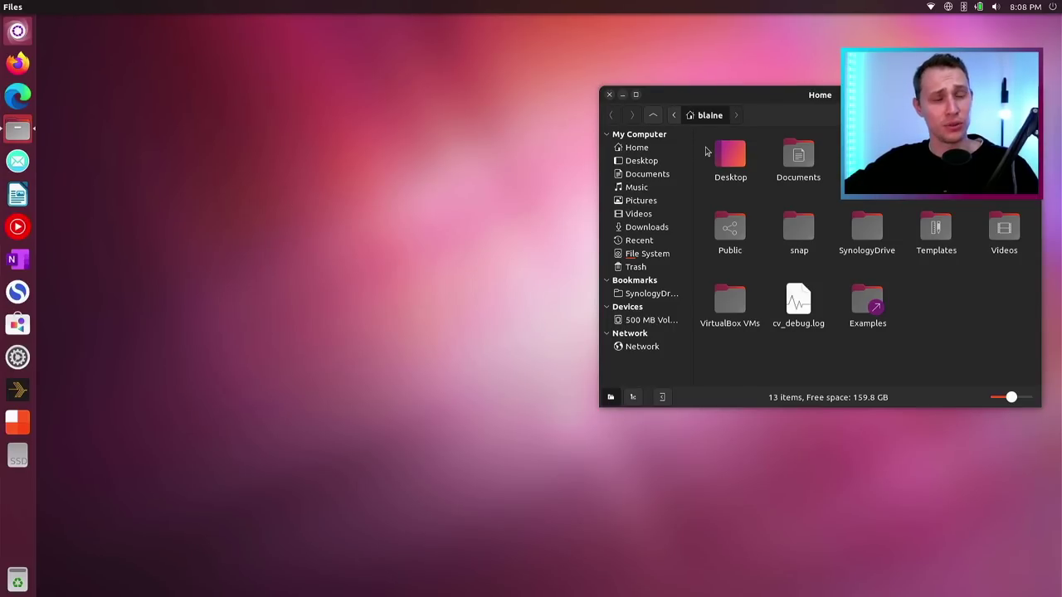
key("super")
type("text")
left_click(176, 112)
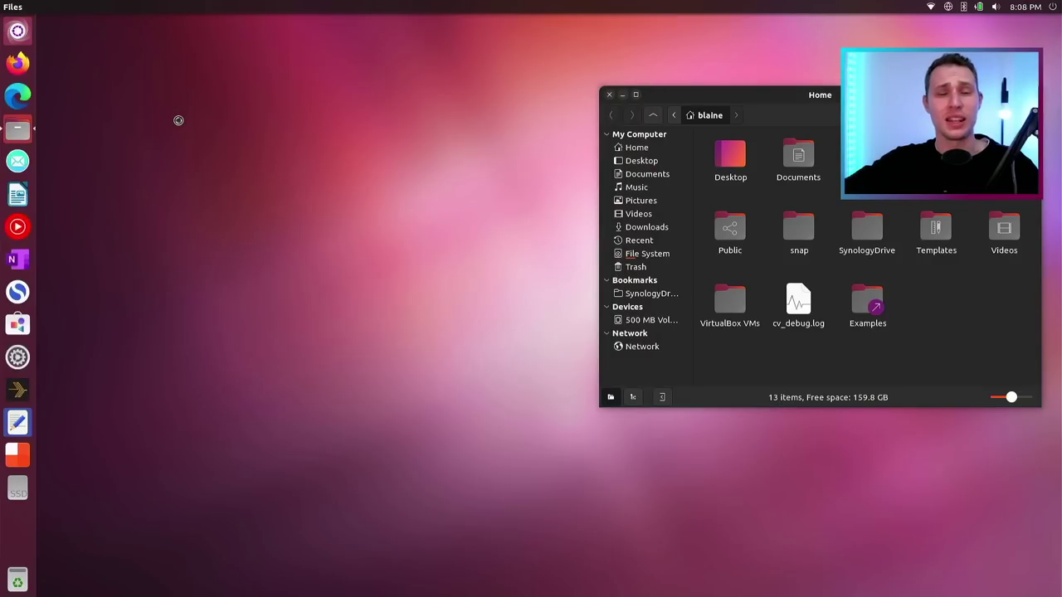
left_click_drag(170, 27, 307, 83)
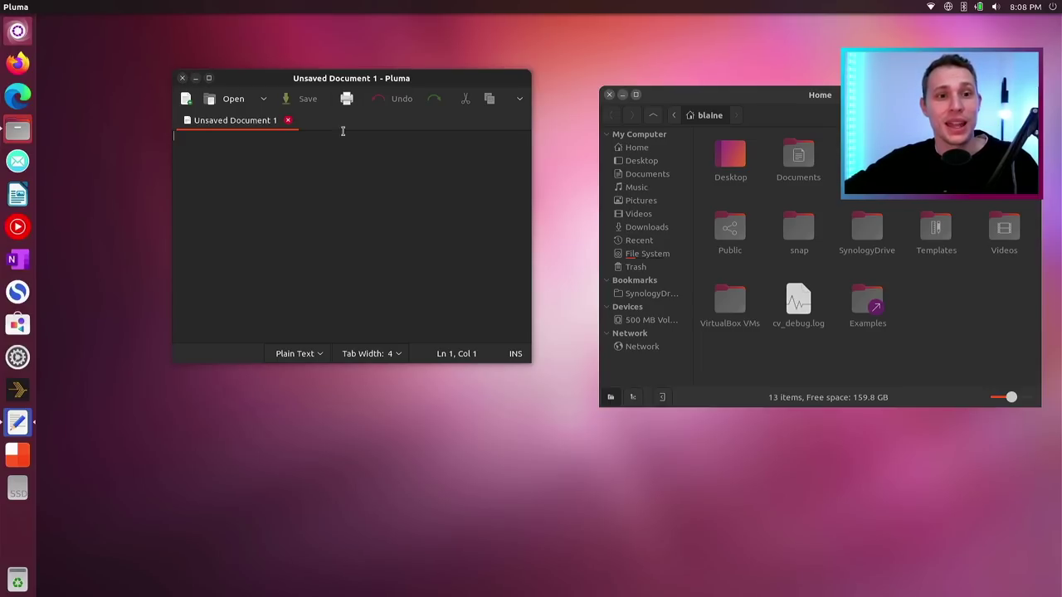
left_click_drag(685, 108, 676, 94)
left_click(76, 6)
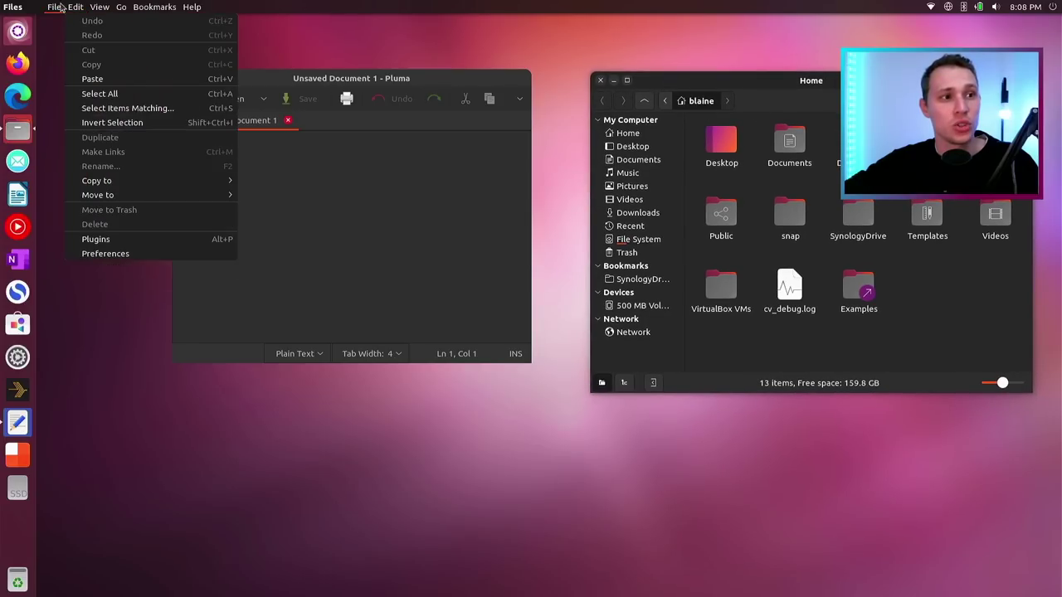
left_click(191, 8)
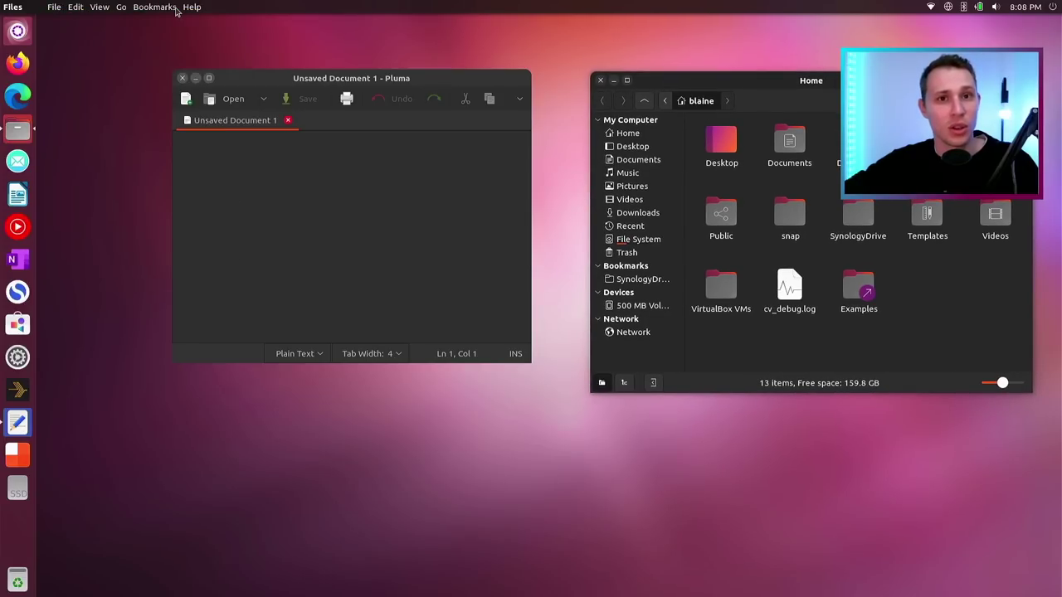
left_click(183, 78)
left_click(598, 81)
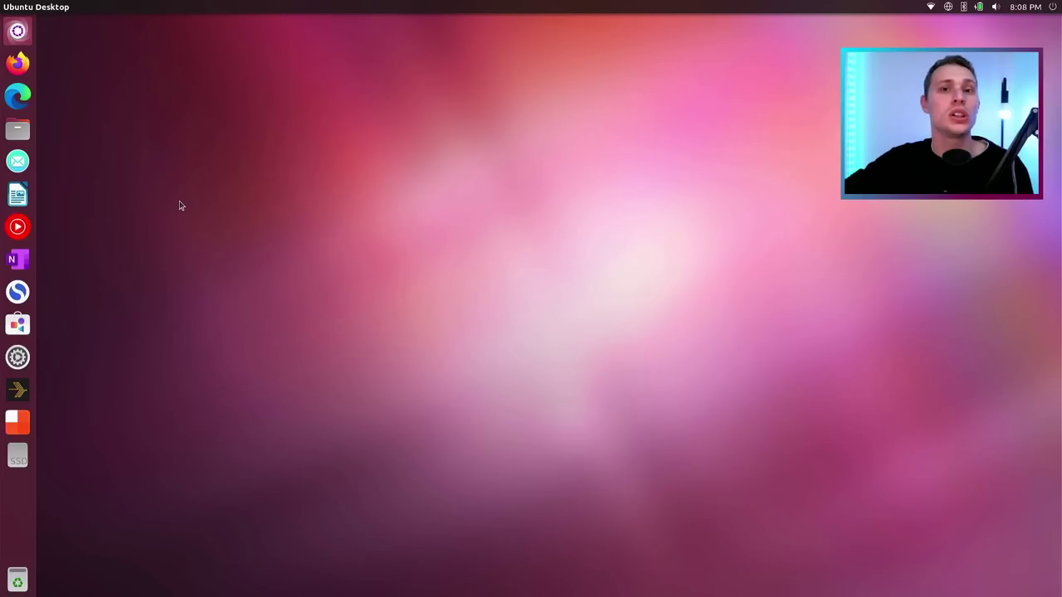
Open the Home folder in Files and LibreOffice Writer, then hide Writer with Super+H.
left_click(17, 128)
left_click(18, 193)
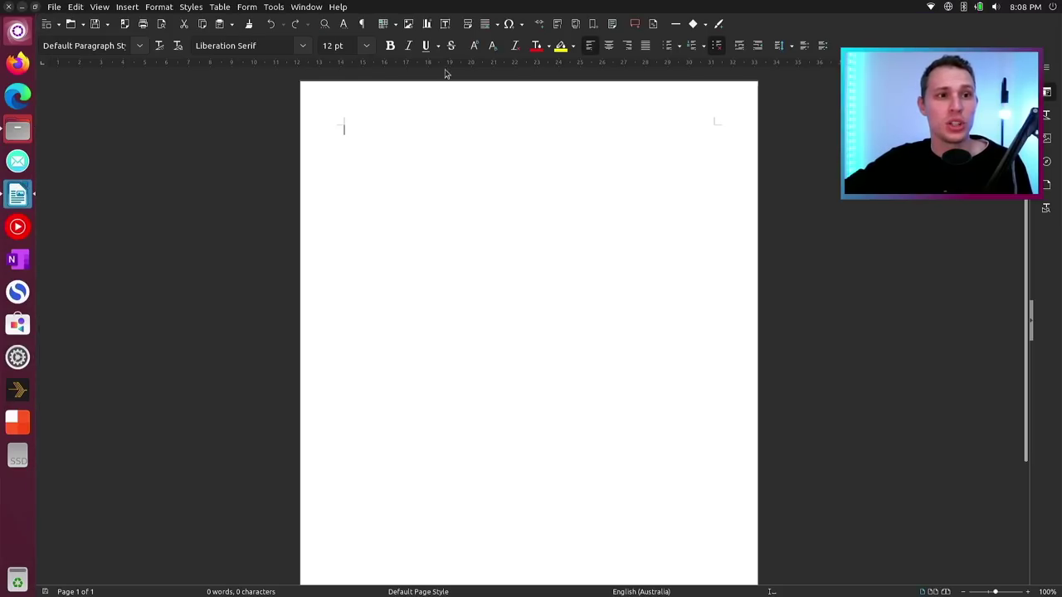
key("super+h")
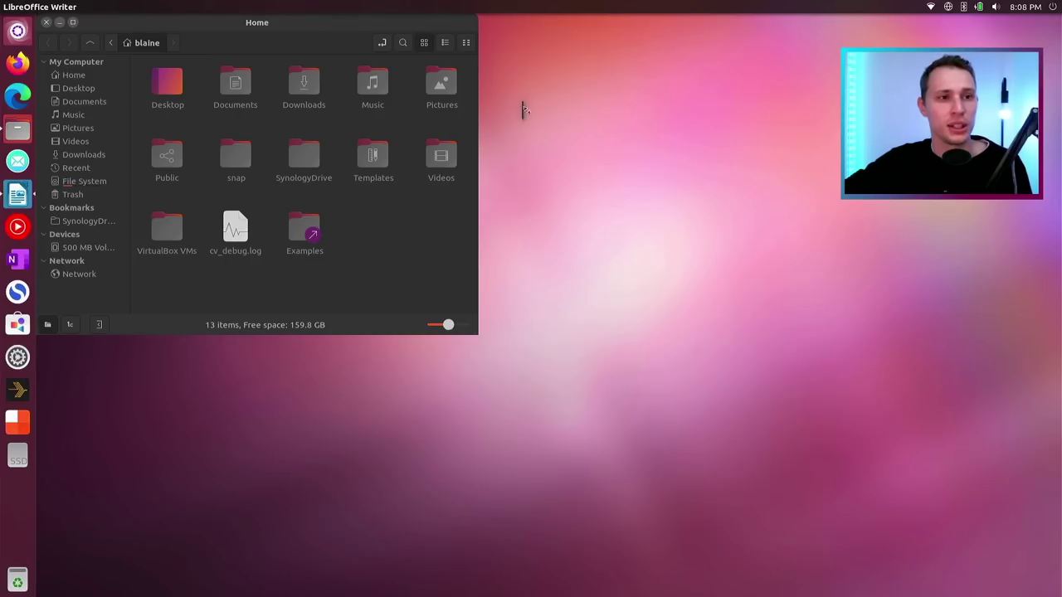
Restore Writer as a floating window, widen it to the right and nudge it down-right.
mouse_move(231, 4)
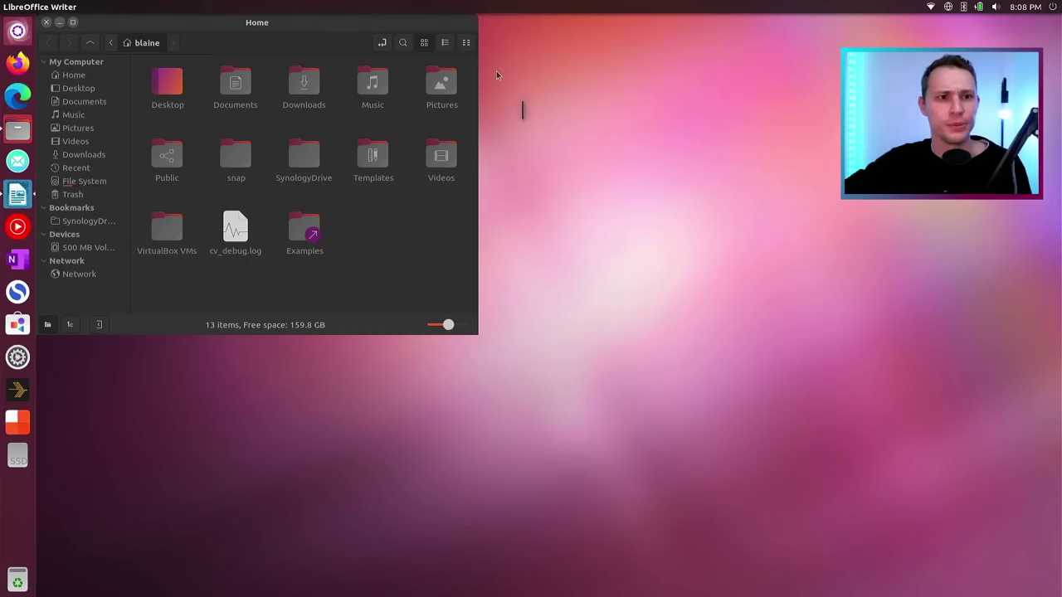
mouse_move(522, 114)
left_mouse_down()
mouse_move(550, 109)
mouse_move(732, 185)
mouse_move(799, 197)
mouse_move(926, 246)
left_mouse_up()
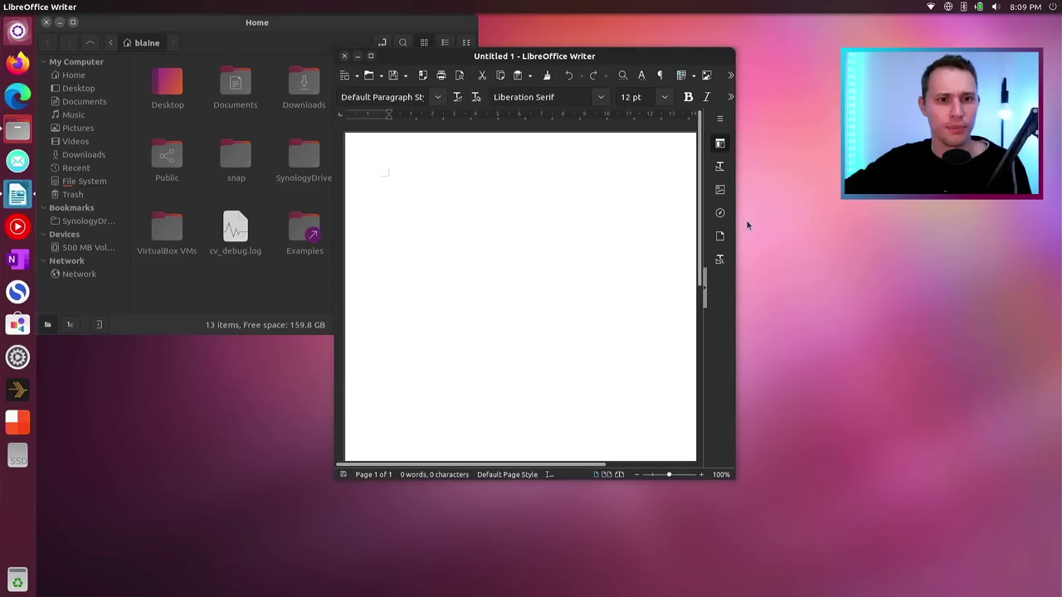
left_click_drag(729, 217, 1010, 217)
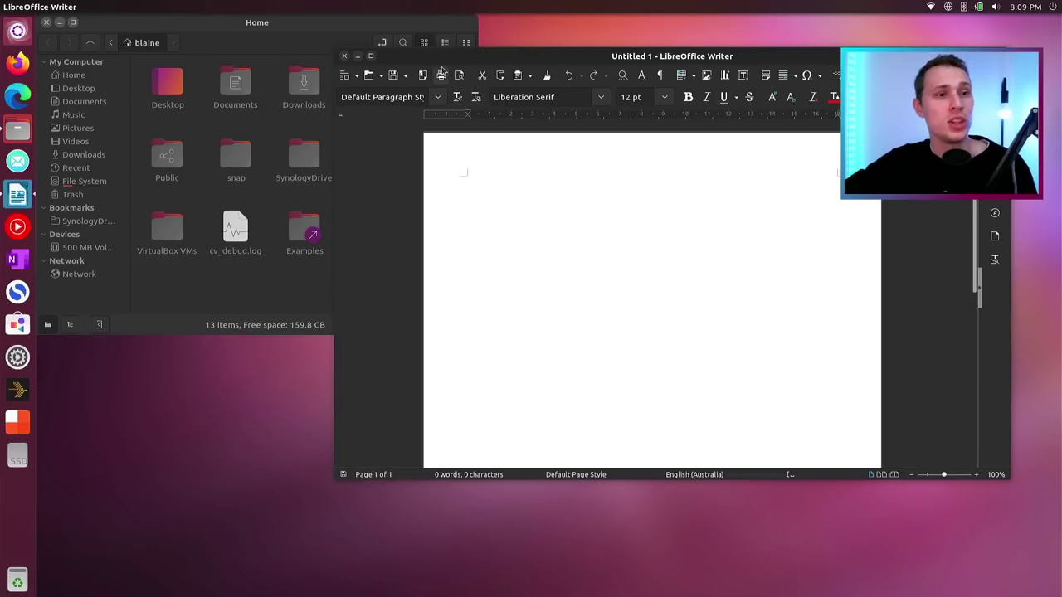
left_click_drag(426, 56, 480, 78)
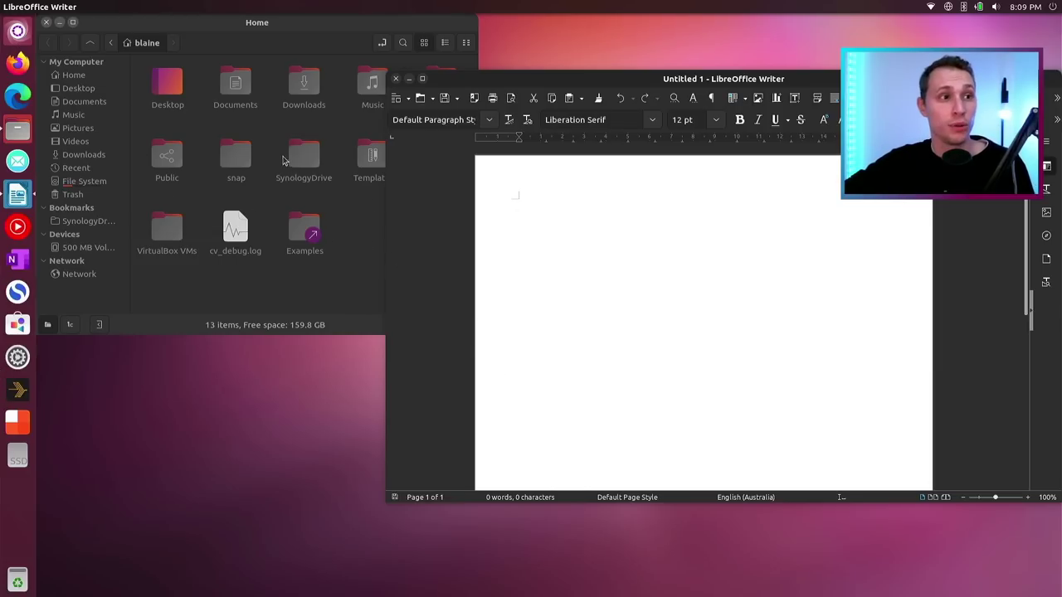
Browse Writer's File, Edit and Form menus in the global menu bar.
mouse_move(32, 9)
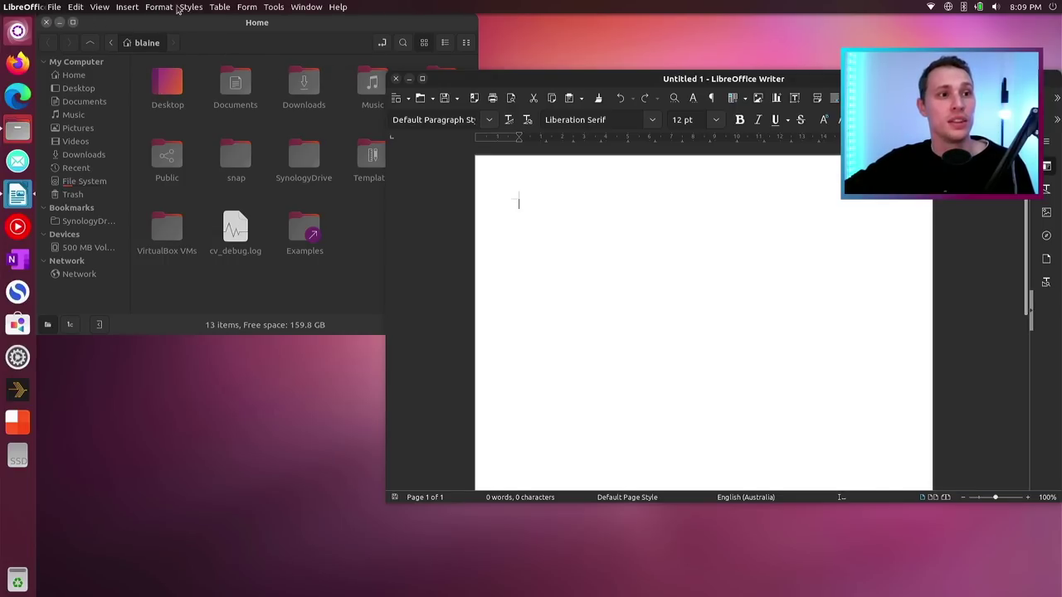
left_click(65, 9)
mouse_move(76, 8)
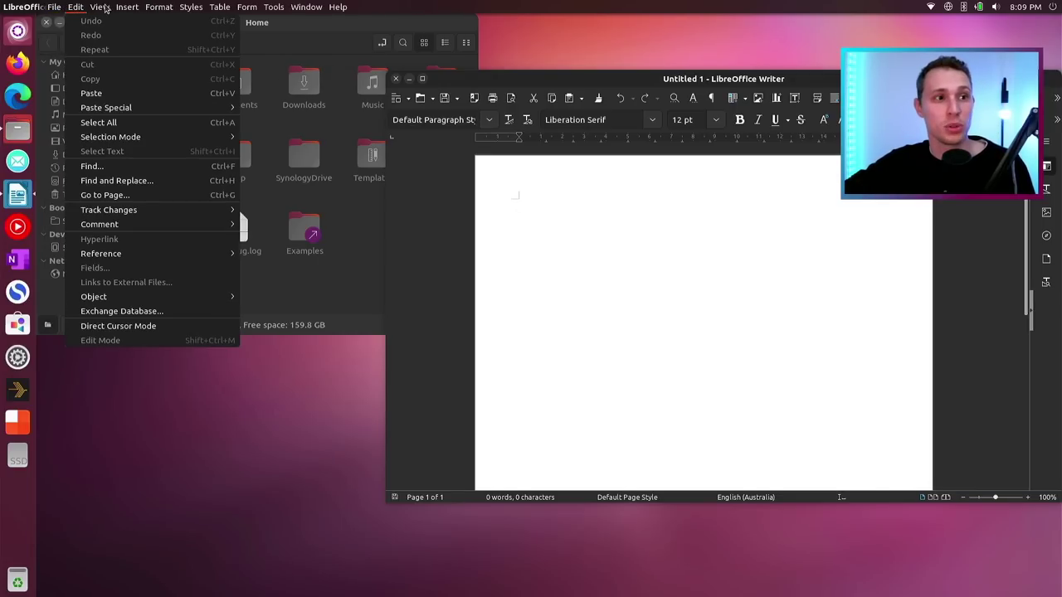
left_click(252, 9)
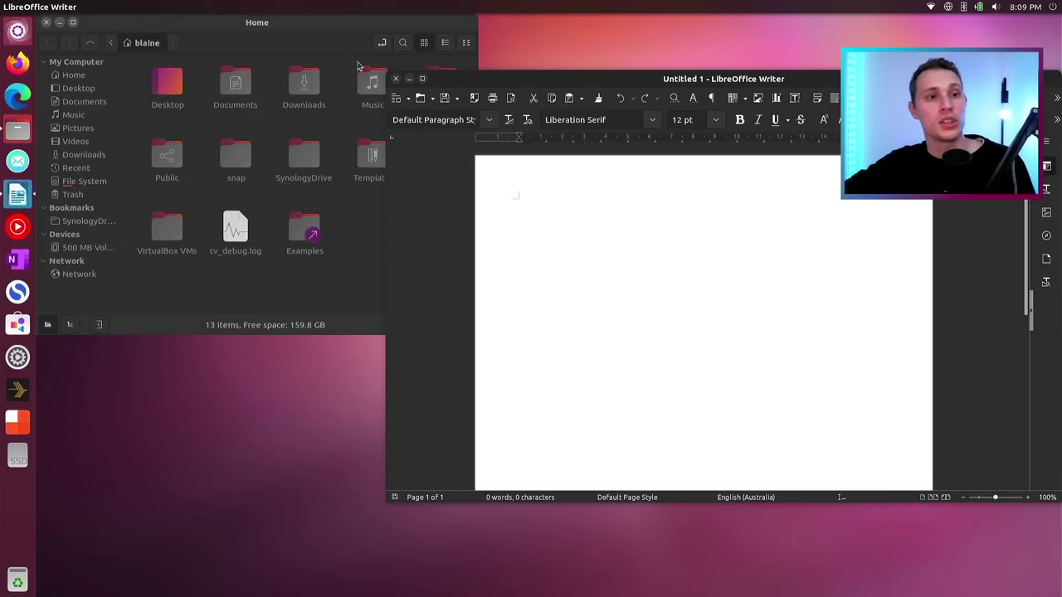
Shift the Writer window slightly left, then show and dismiss the HUD and Edit menu.
left_click_drag(543, 80, 469, 80)
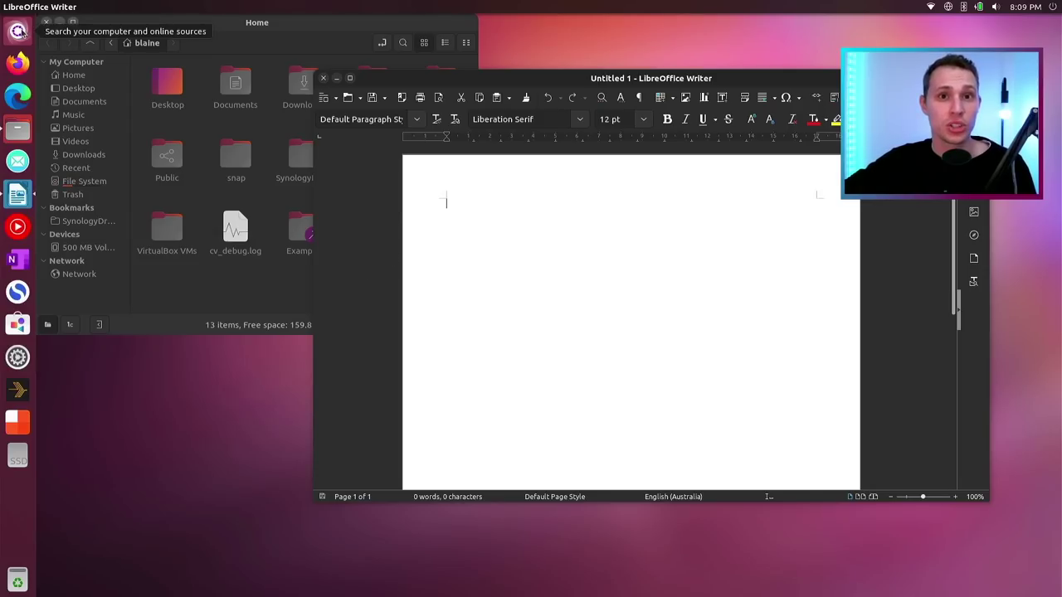
key("alt")
key("Escape")
left_click(75, 7)
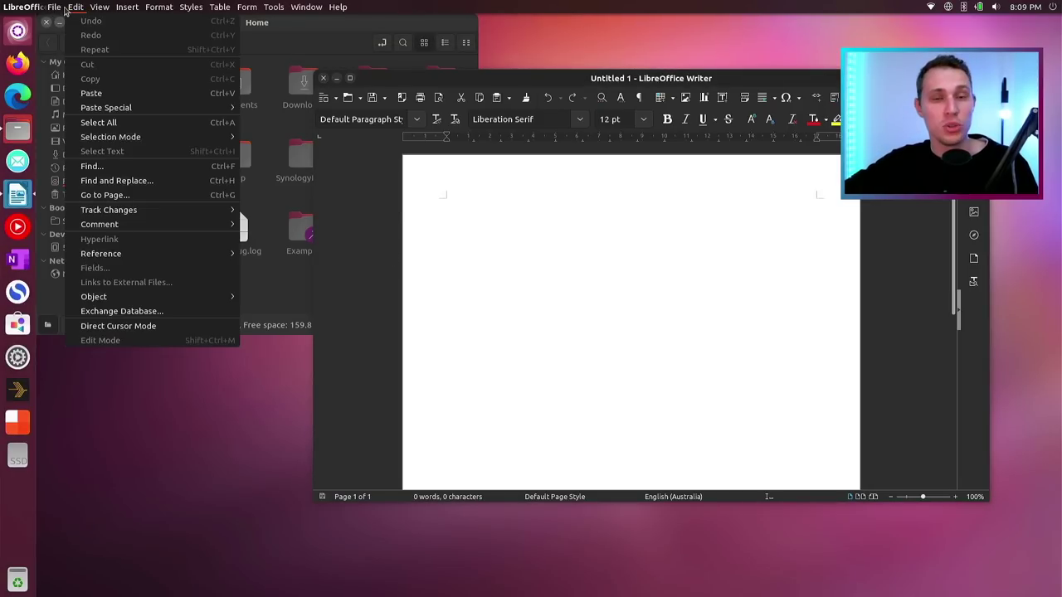
key("Escape")
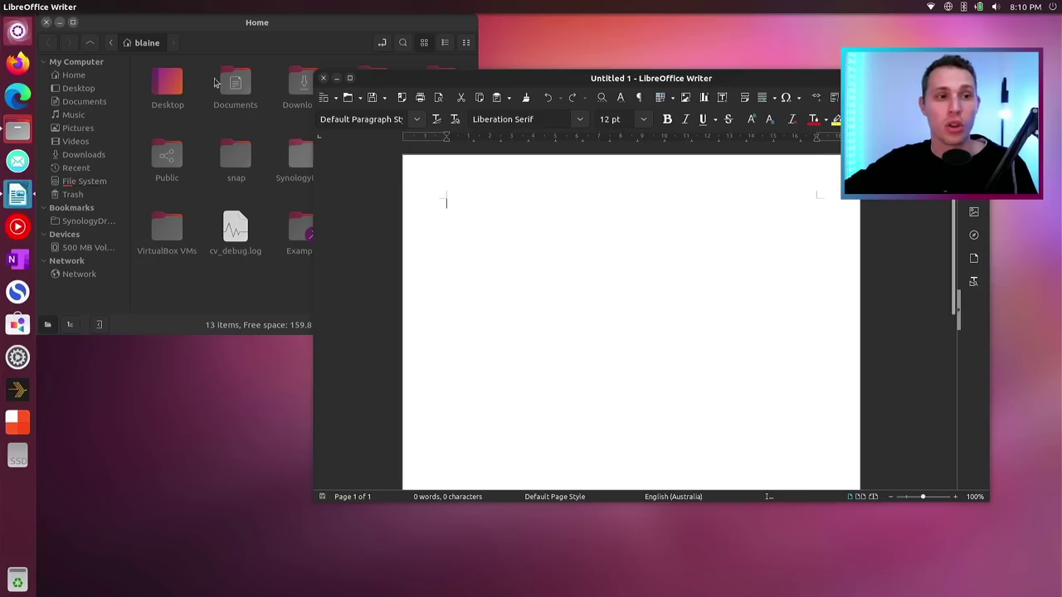
mouse_move(4, 8)
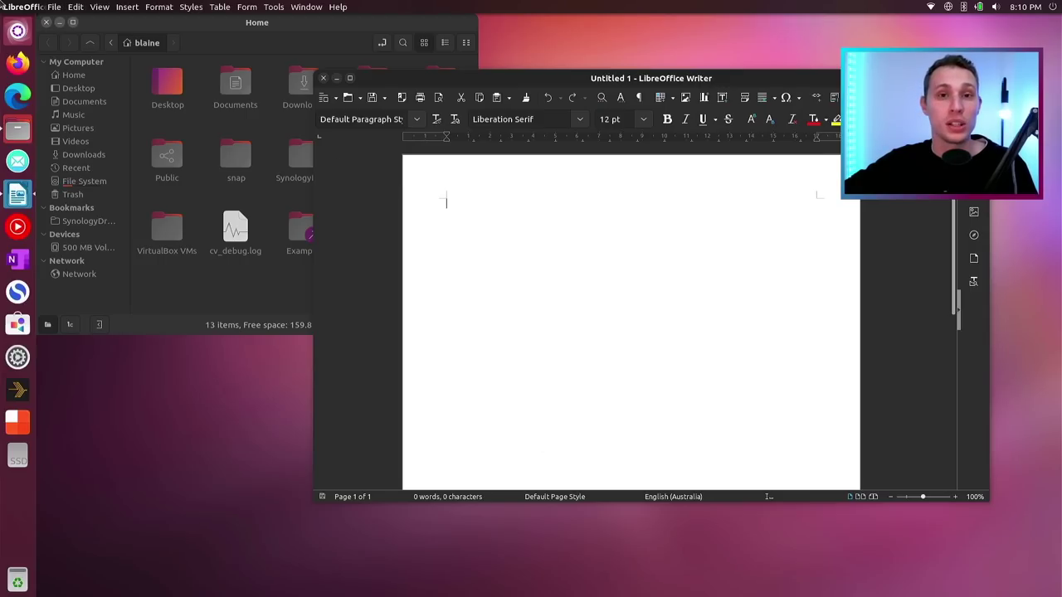
Tile Writer to the right half of the screen and Files to the left half.
left_click(208, 24)
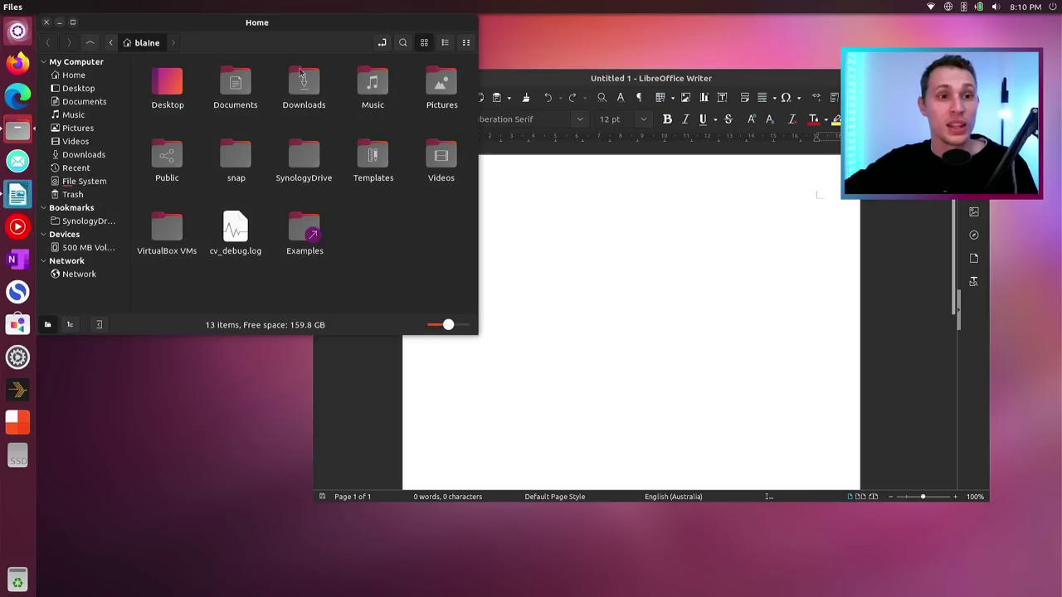
left_click_drag(535, 83, 1060, 300)
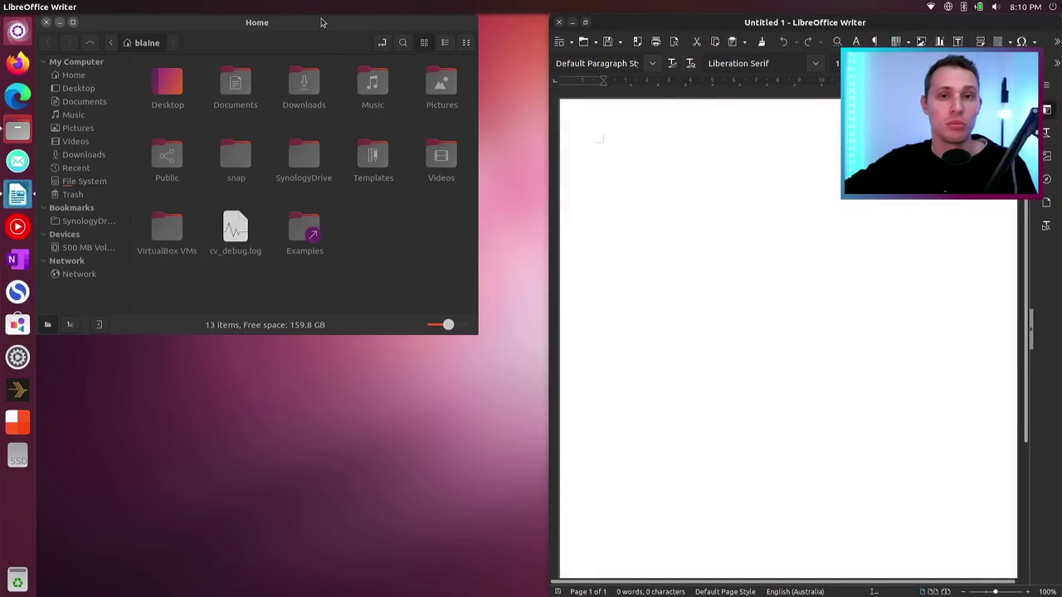
left_click_drag(320, 23, 3, 187)
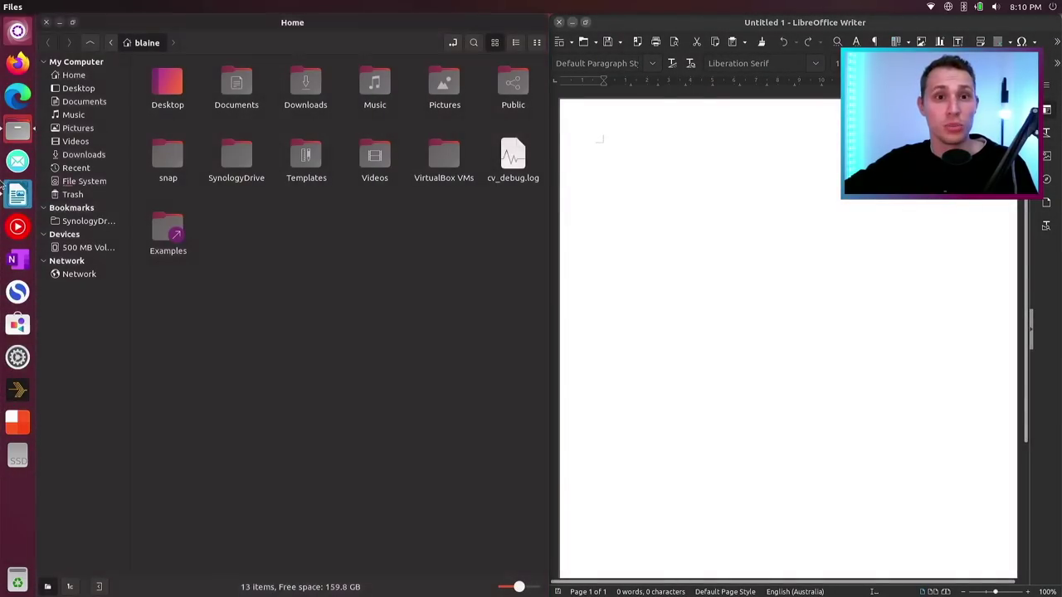
Open, move and close System Settings, then close the Files and Writer windows.
left_click(17, 357)
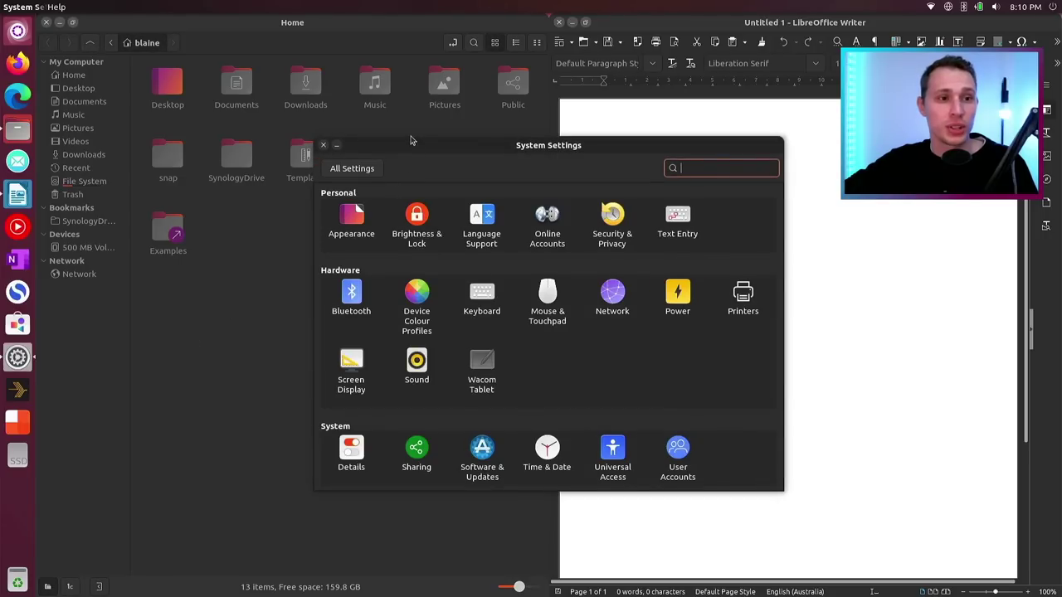
left_click_drag(411, 138, 560, 189)
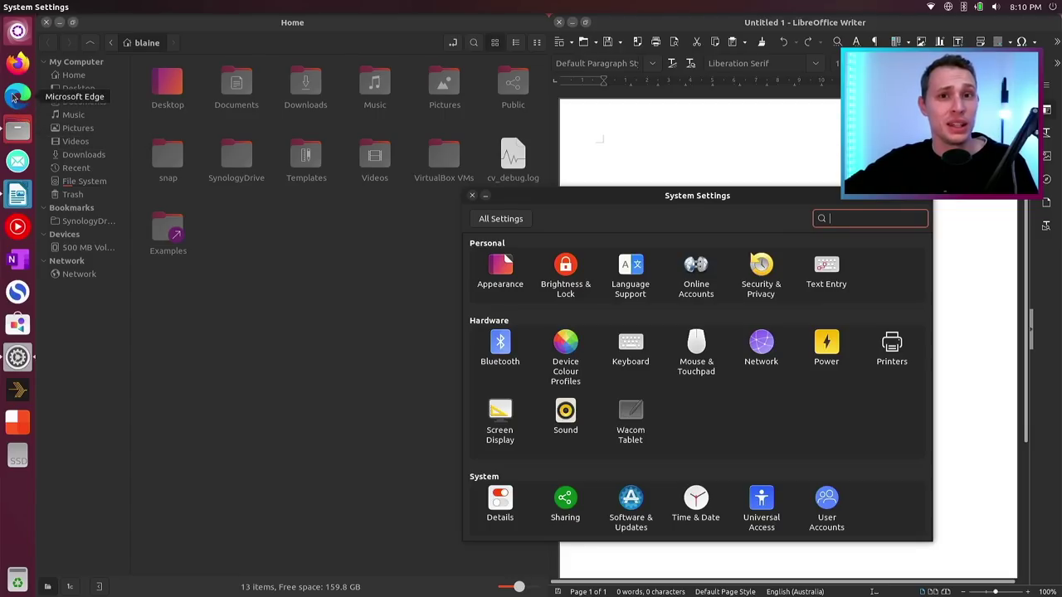
key("ctrl+w")
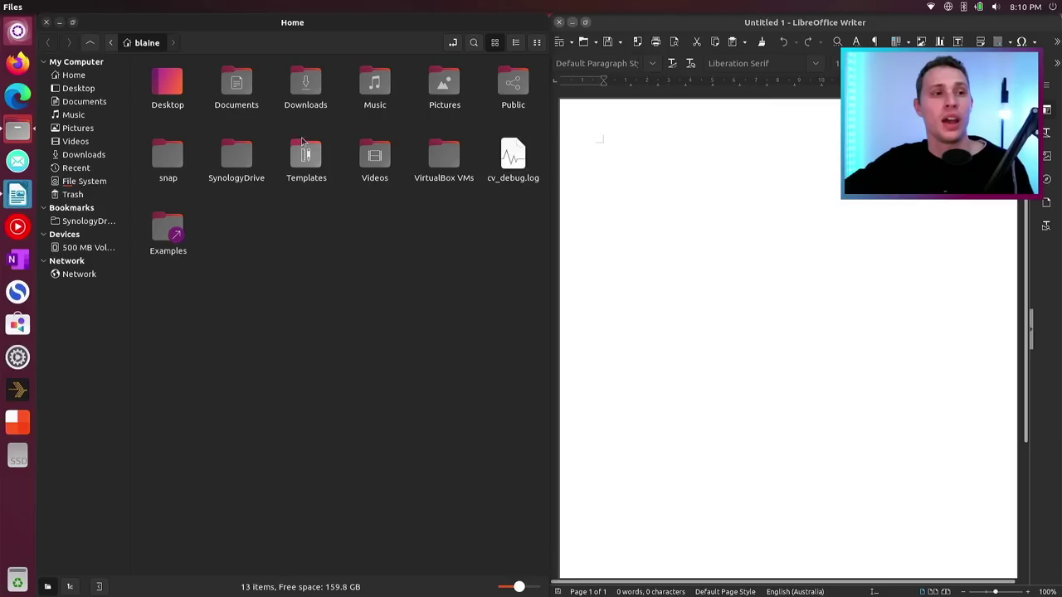
left_click(45, 23)
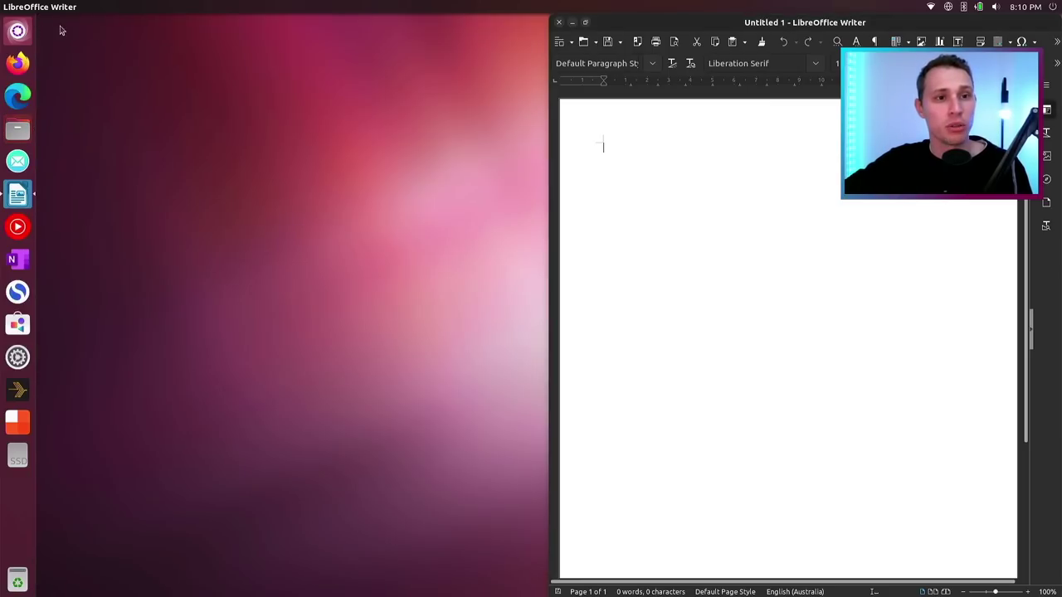
double_click(627, 28)
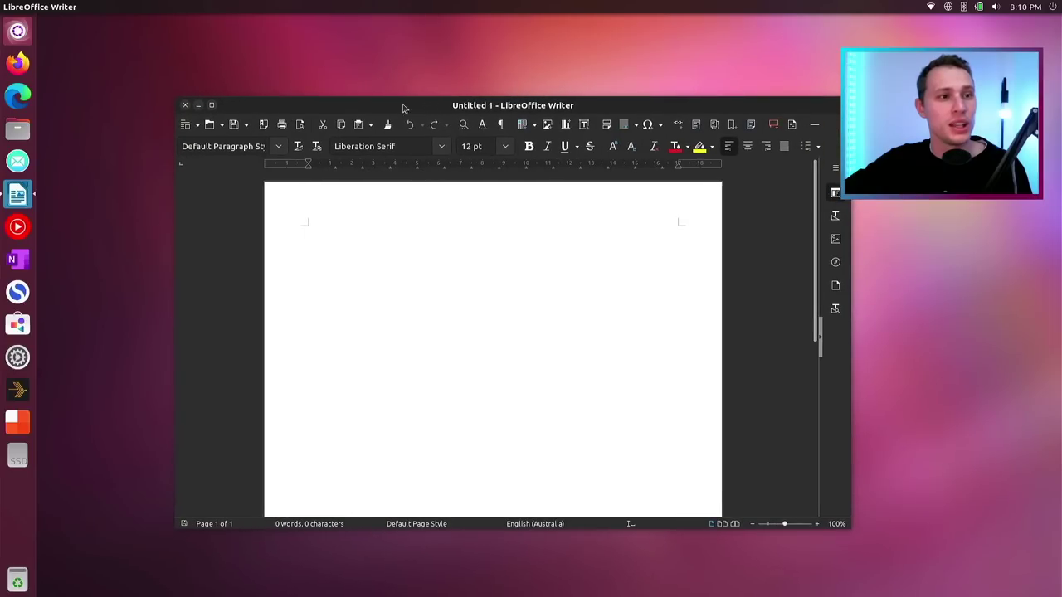
left_click(185, 107)
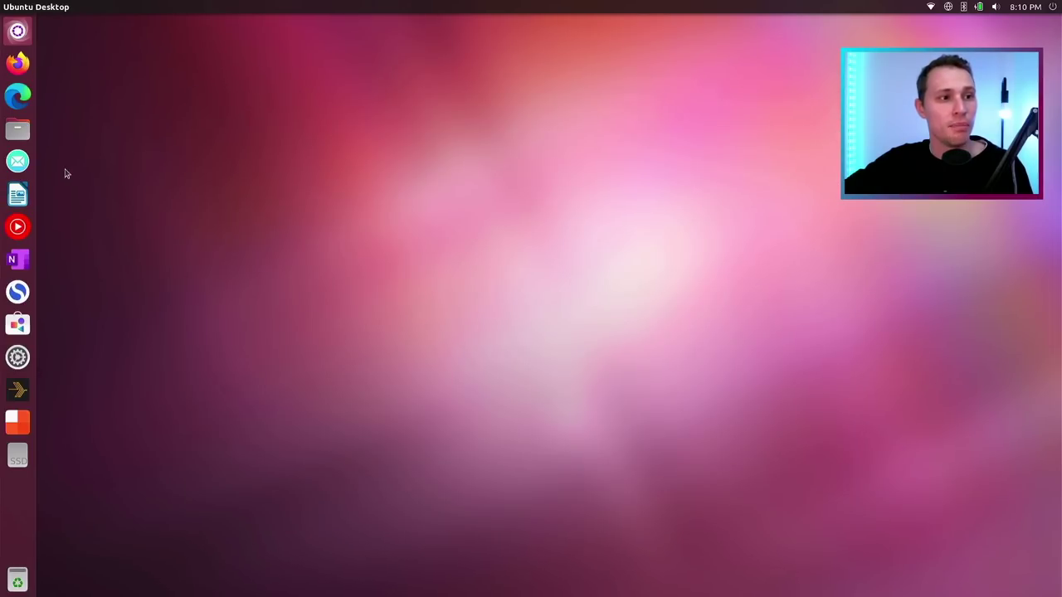
Open System Settings and the Software store, rearrange both windows, then close them.
left_click(17, 357)
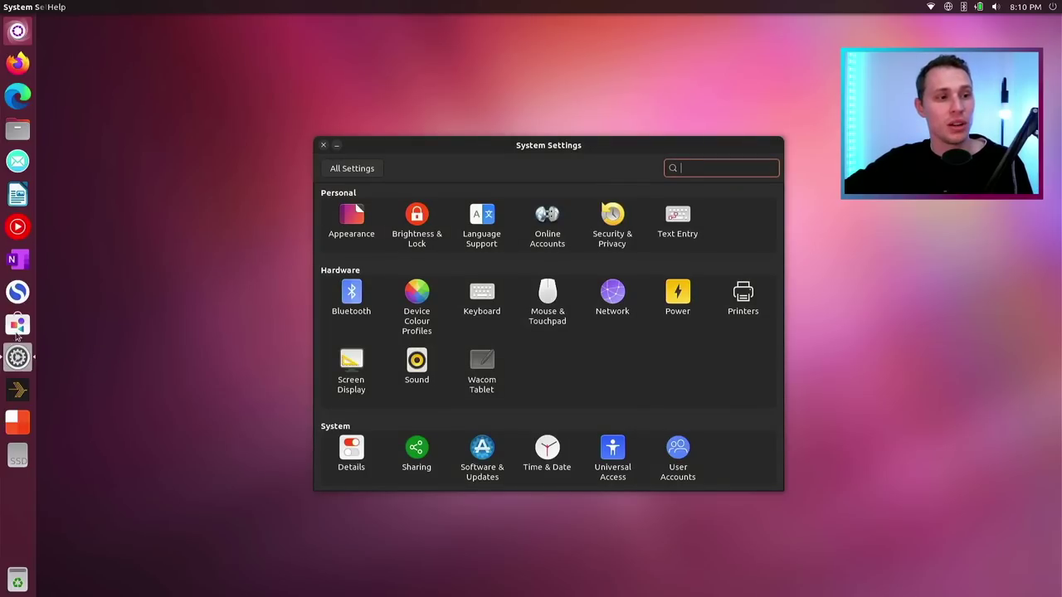
left_click(17, 325)
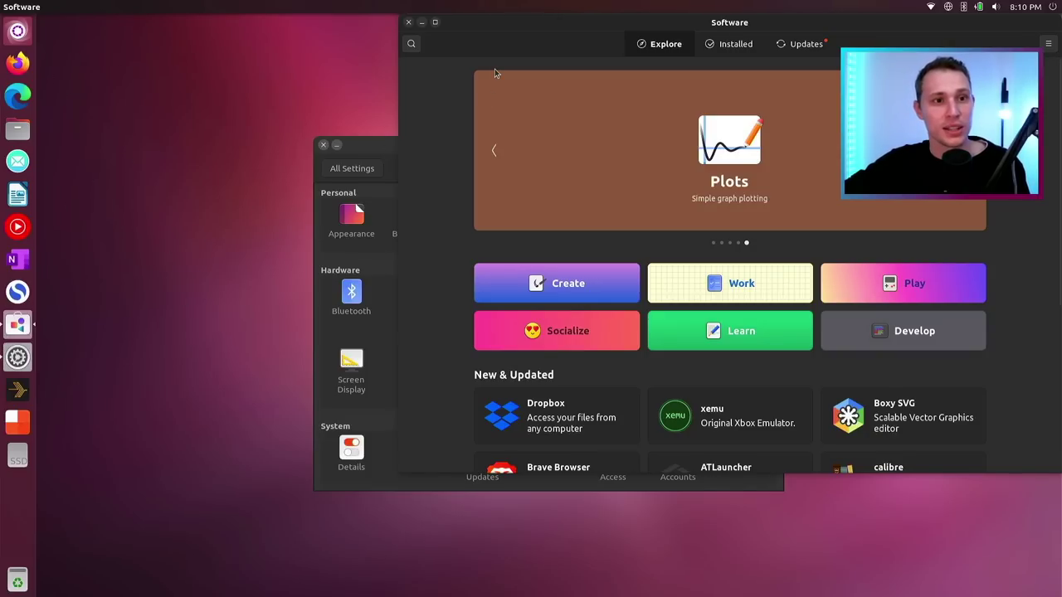
left_click_drag(540, 26, 526, 127)
left_click_drag(397, 145, 199, 186)
left_click_drag(598, 144, 542, 67)
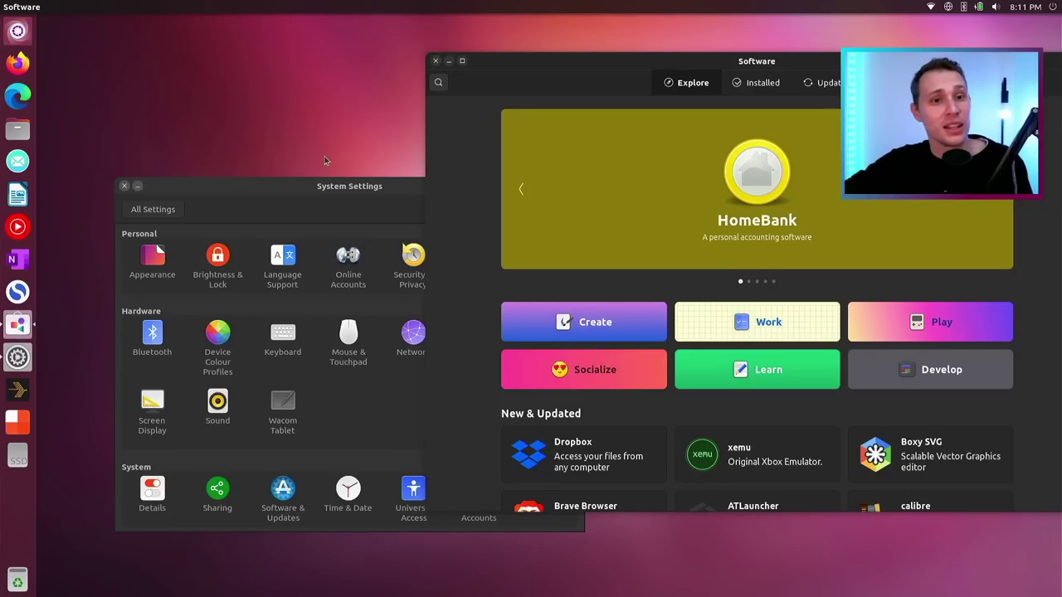
left_click(435, 62)
left_click_drag(292, 186, 336, 84)
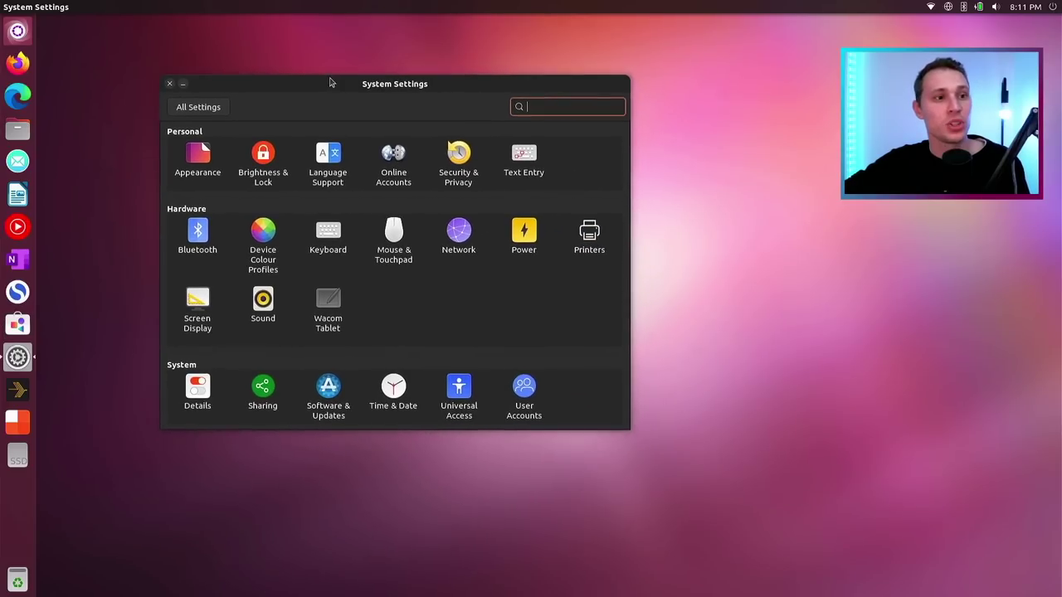
left_click(170, 85)
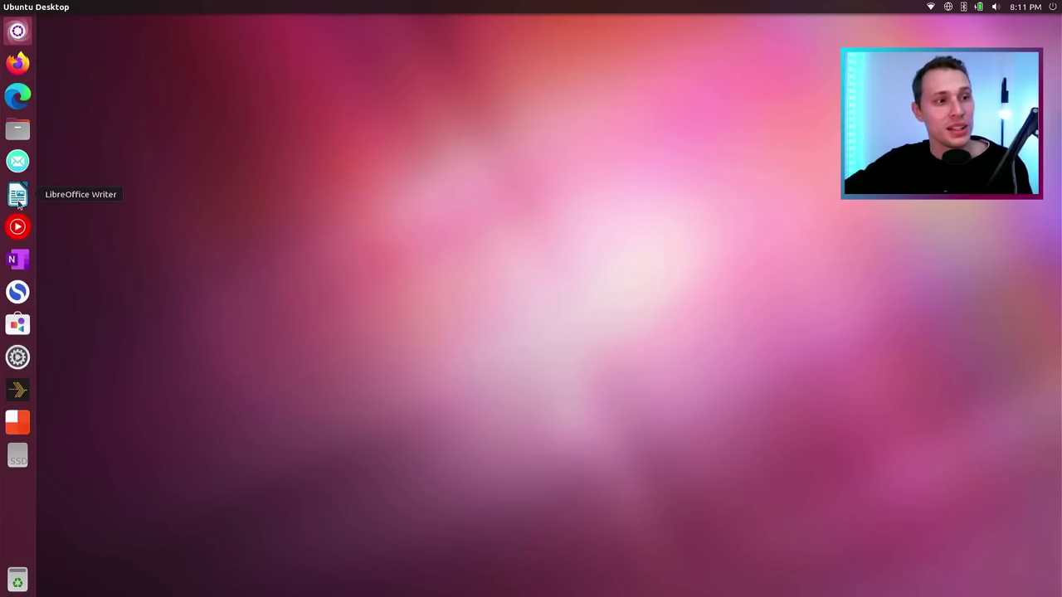
Open the dash's Applications lens and scroll through all installed apps.
left_click(17, 31)
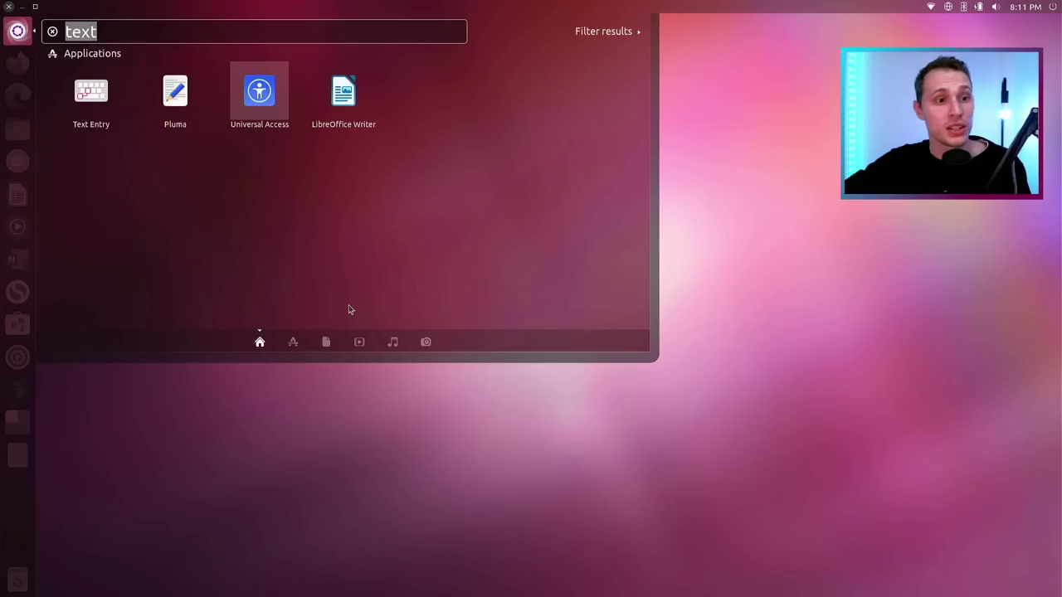
left_click(295, 342)
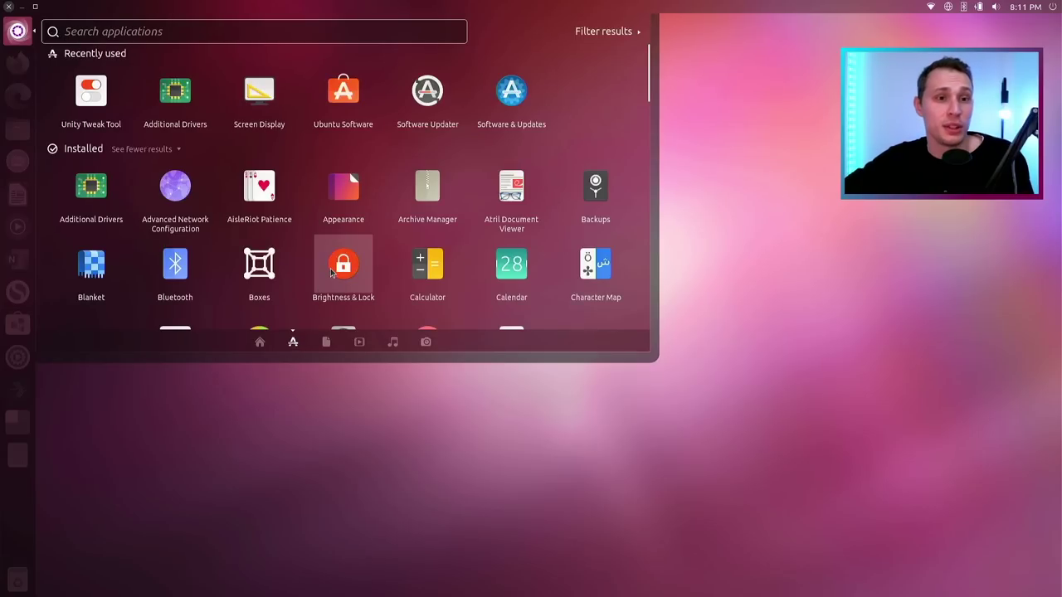
scroll(331, 273, "down", 5)
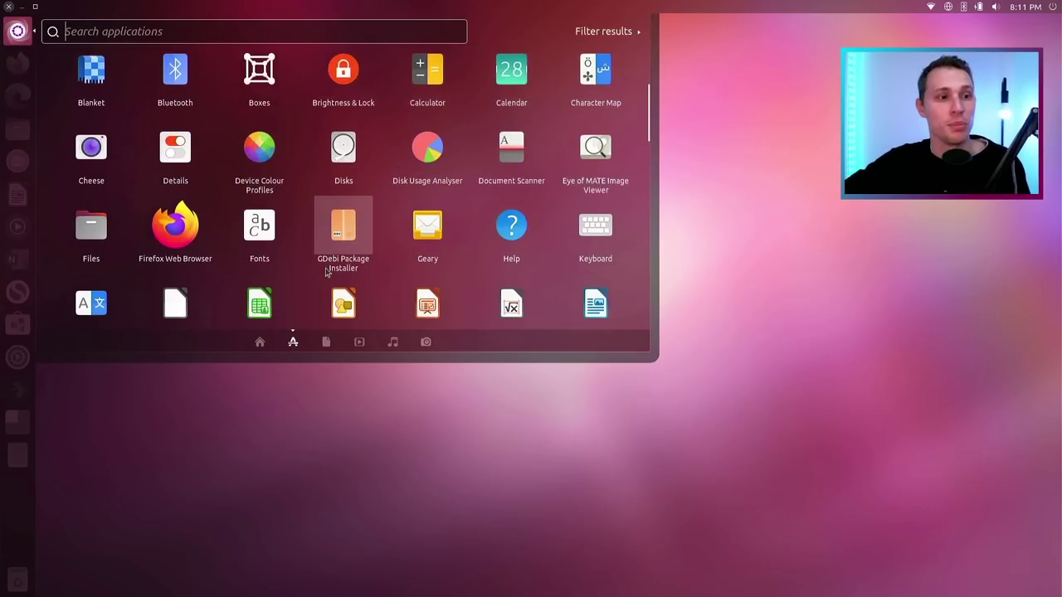
scroll(257, 248, "down", 6)
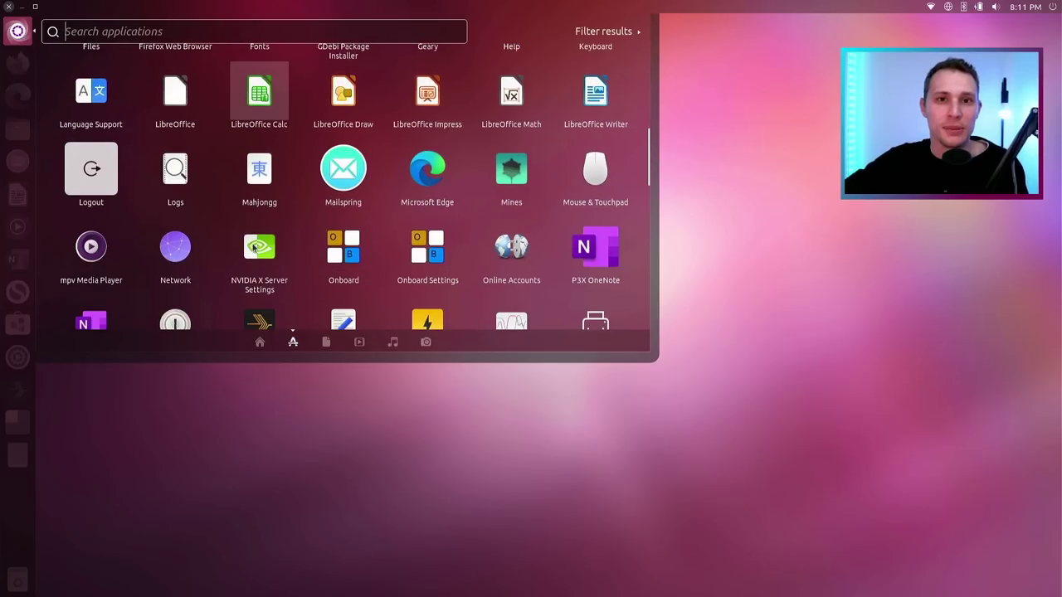
scroll(380, 193, "down", 3)
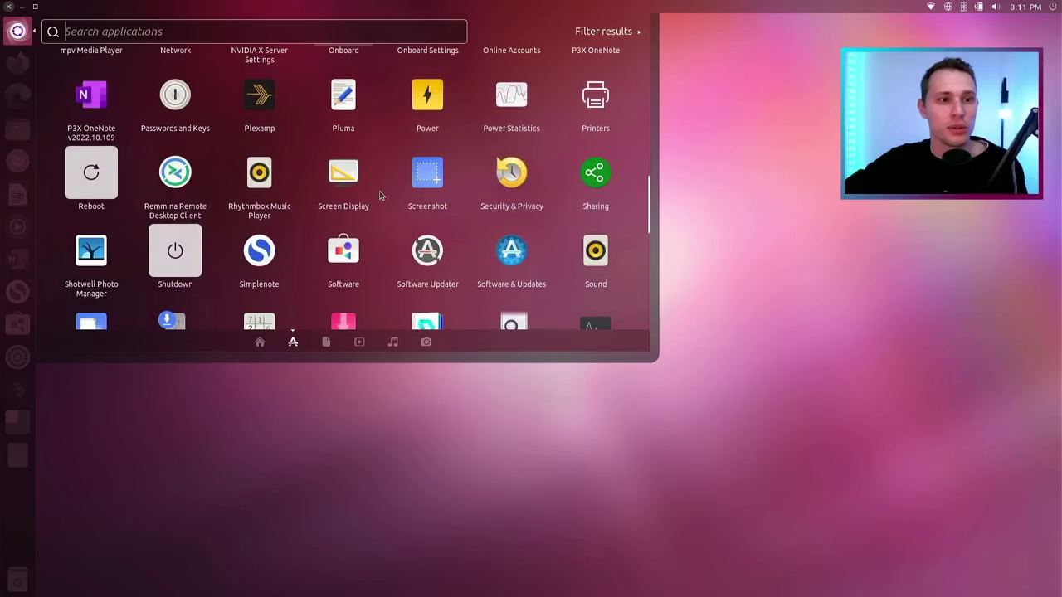
scroll(380, 195, "down", 4)
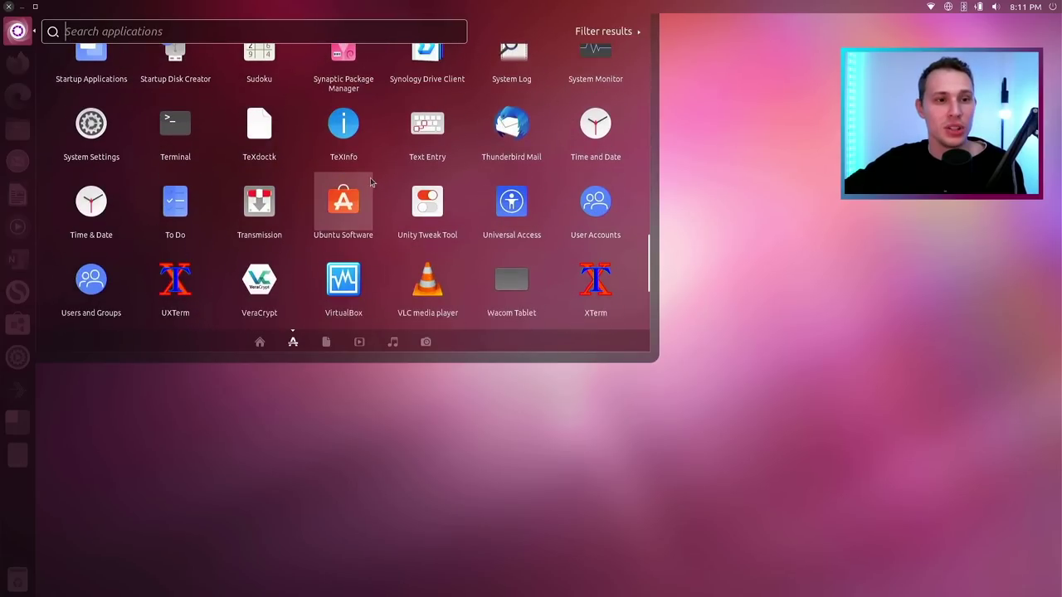
scroll(368, 179, "down", 1)
scroll(365, 177, "up", 1)
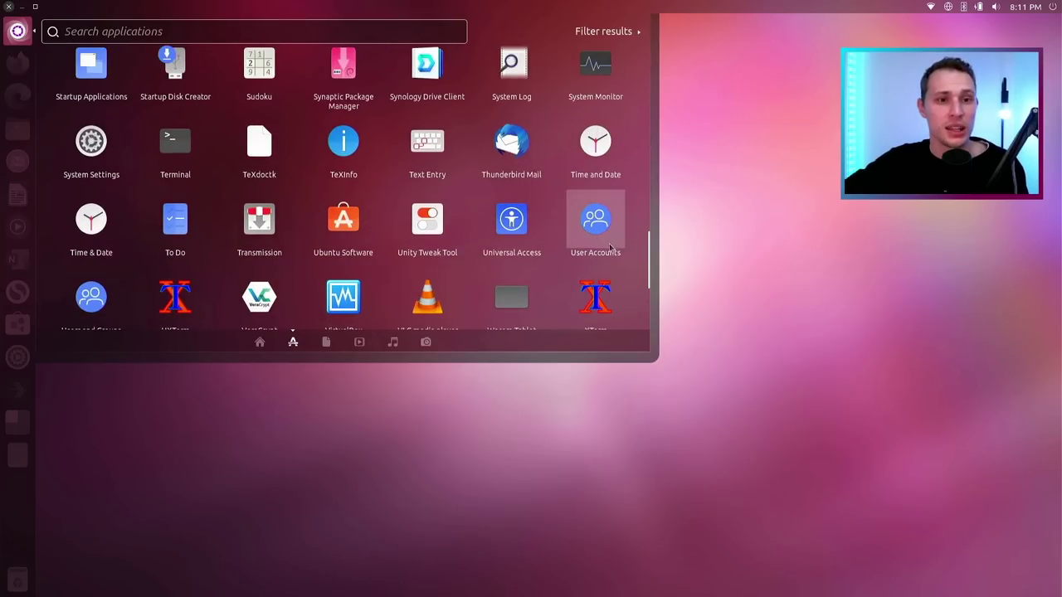
scroll(651, 214, "up", 2)
left_click_drag(652, 214, 664, 64)
Show the result filters, preview AisleRiot Patience, then collapse the Sources filter group.
left_click(604, 31)
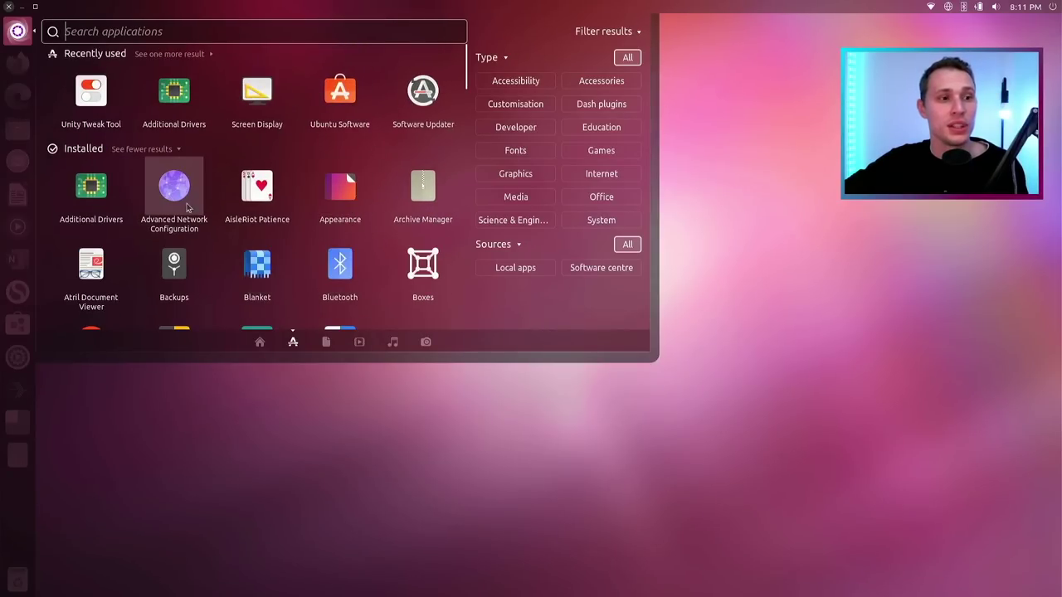
right_click(280, 193)
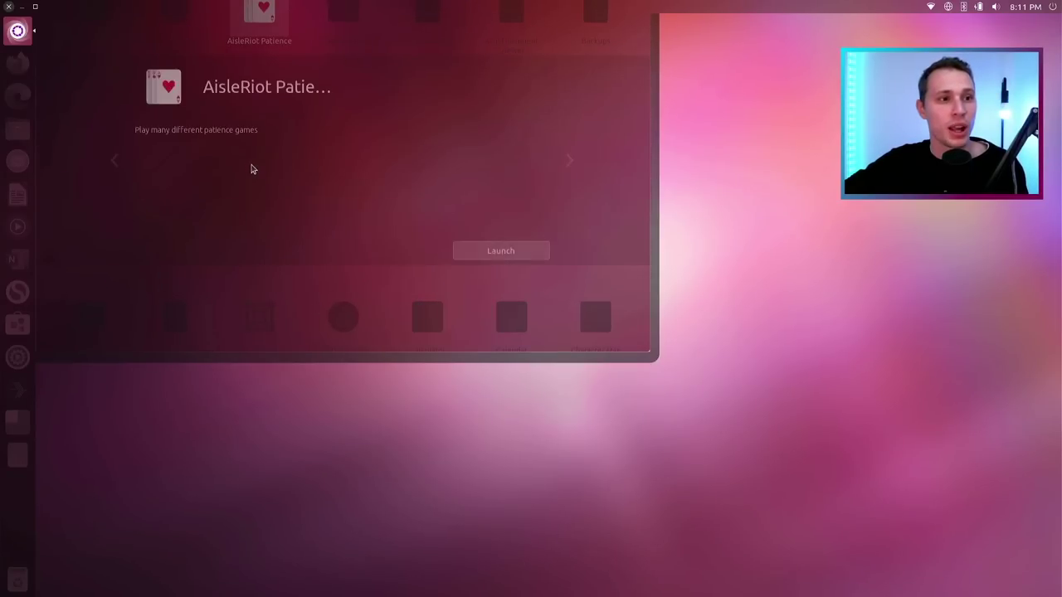
left_click(266, 33)
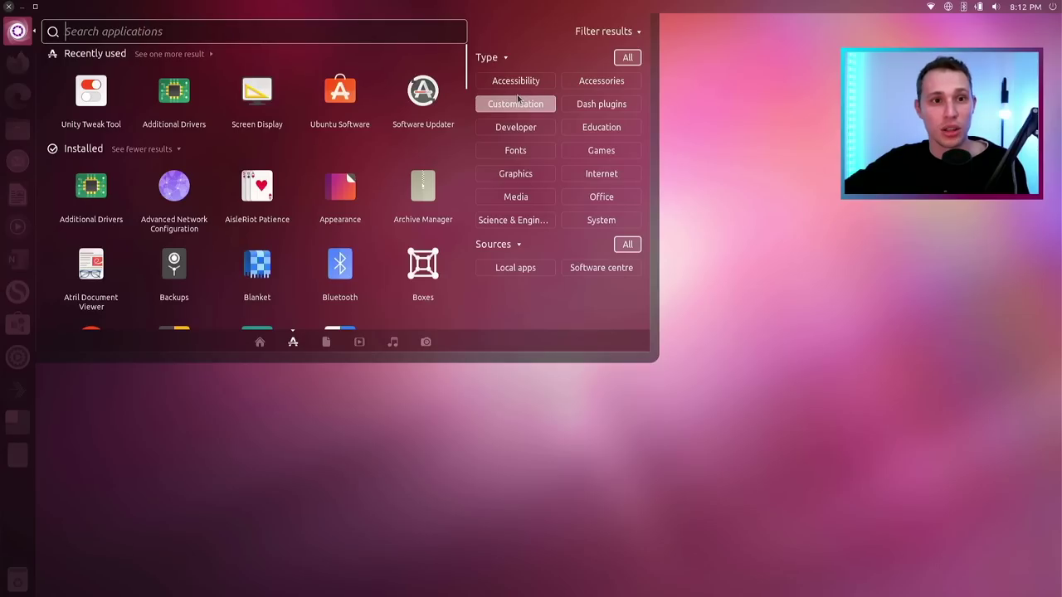
left_click(506, 244)
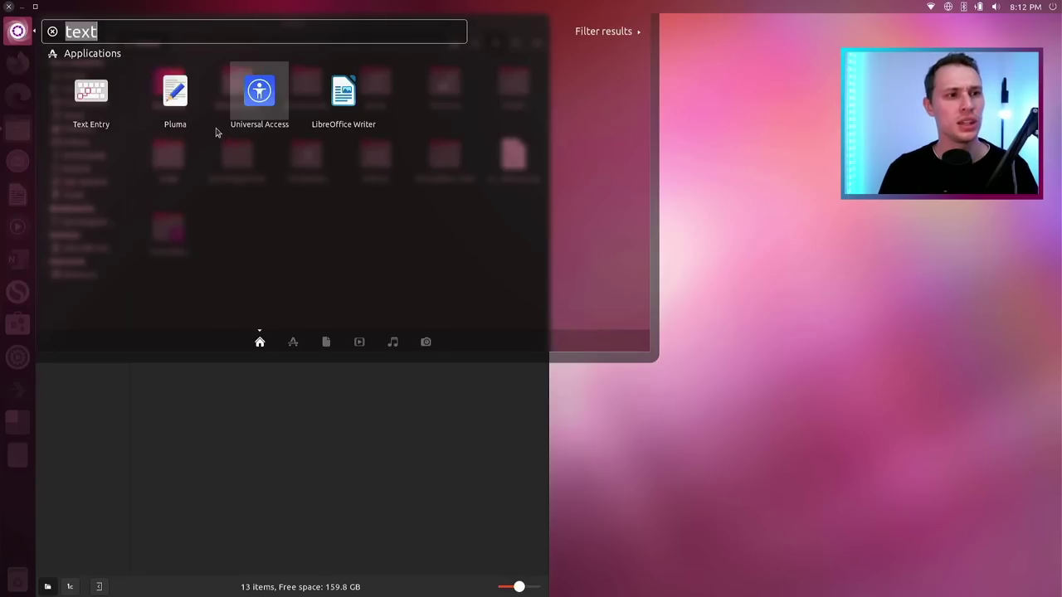
Launch Pluma from the search results, then Atril Document Viewer from the Applications lens.
left_click(178, 100)
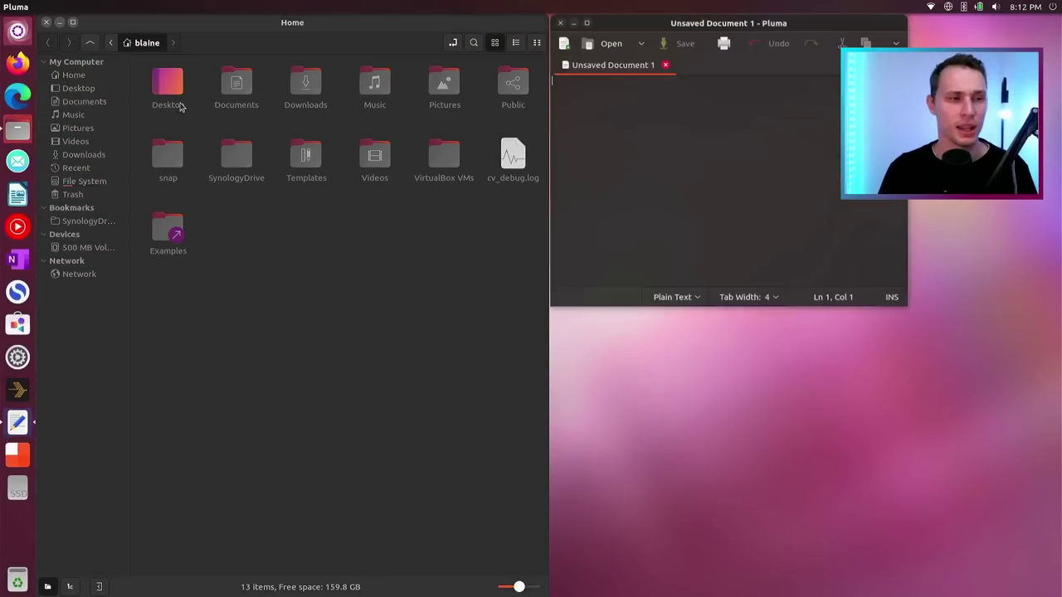
left_click(17, 31)
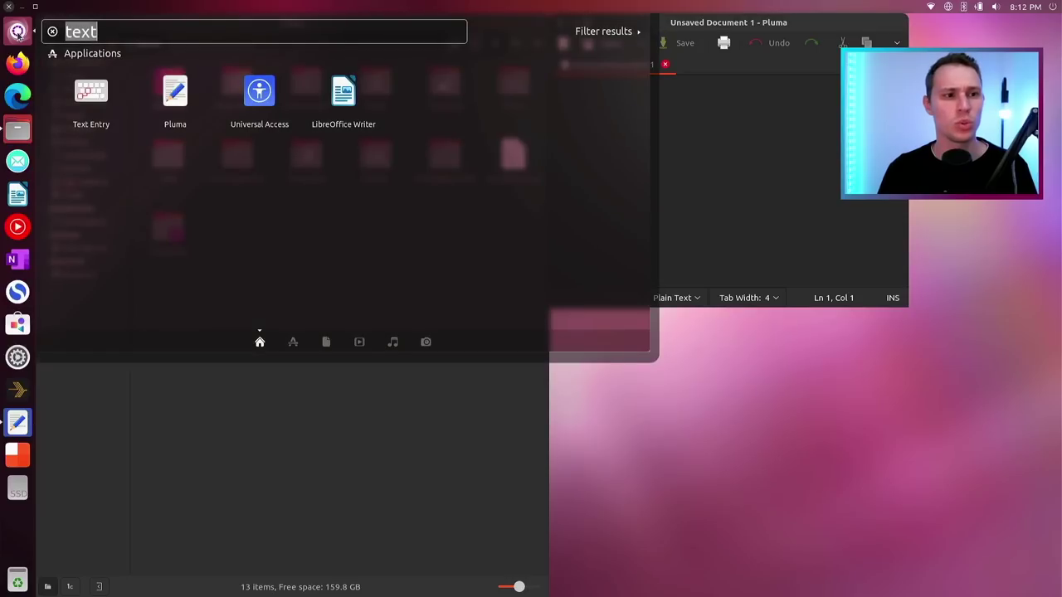
left_click(293, 341)
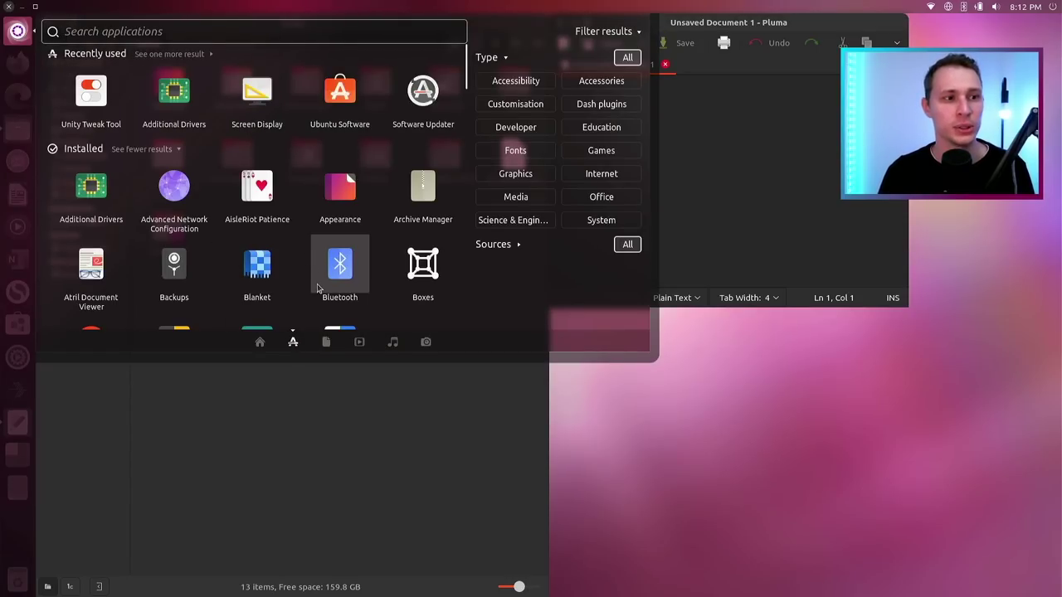
scroll(315, 283, "down", 2)
left_click(113, 208)
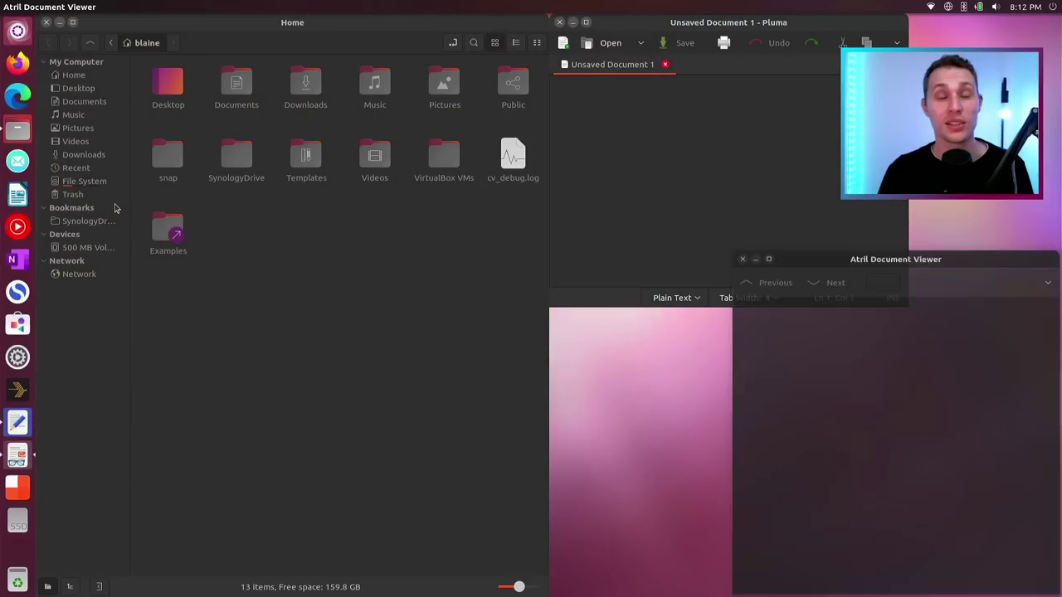
Move, maximise, snap right and unsnap the Atril window, then minimise it.
left_click_drag(797, 257, 540, 192)
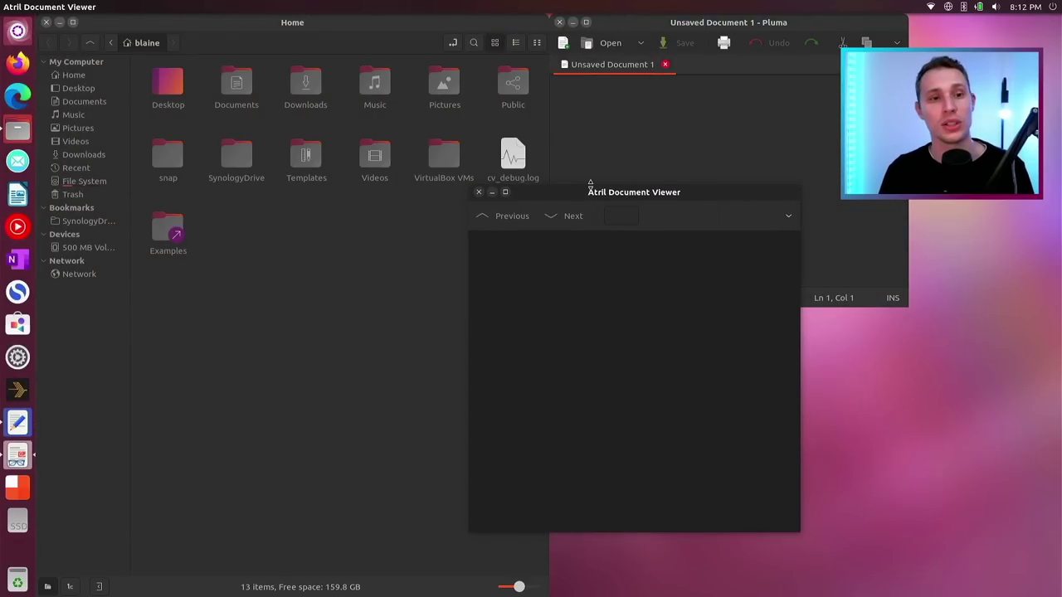
double_click(588, 189)
left_click_drag(503, 22, 1060, 199)
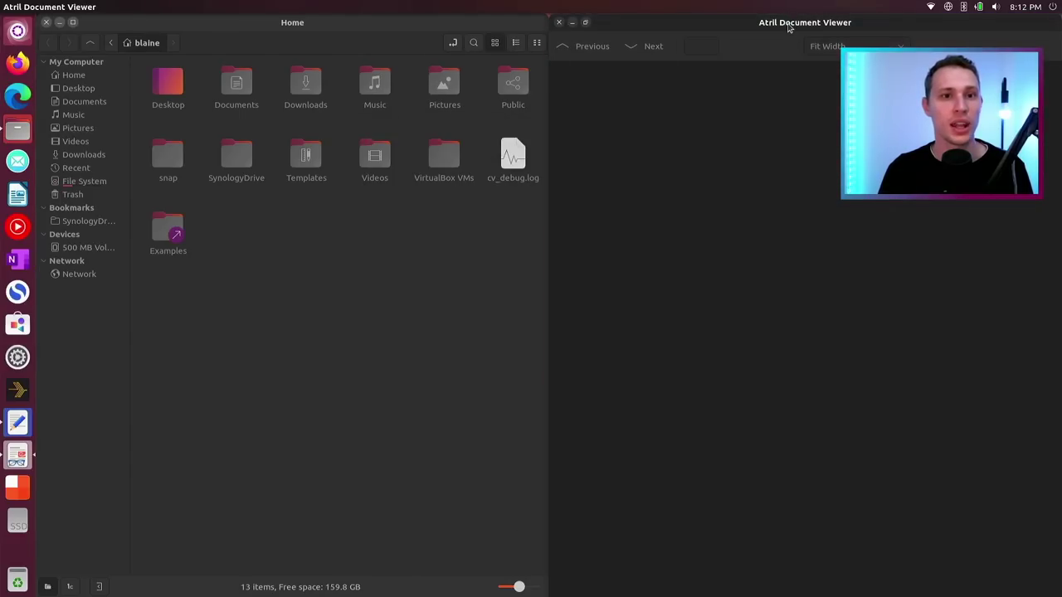
left_click_drag(788, 29, 846, 154)
left_click(616, 154)
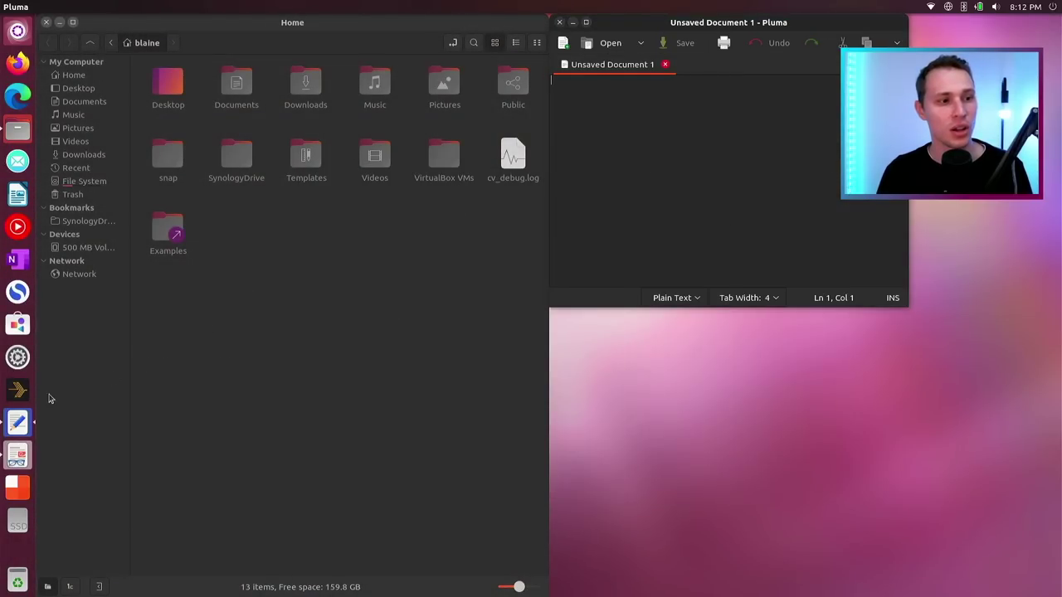
Minimise and restore Pluma, close the Files window, then move and close Pluma.
left_click(18, 422)
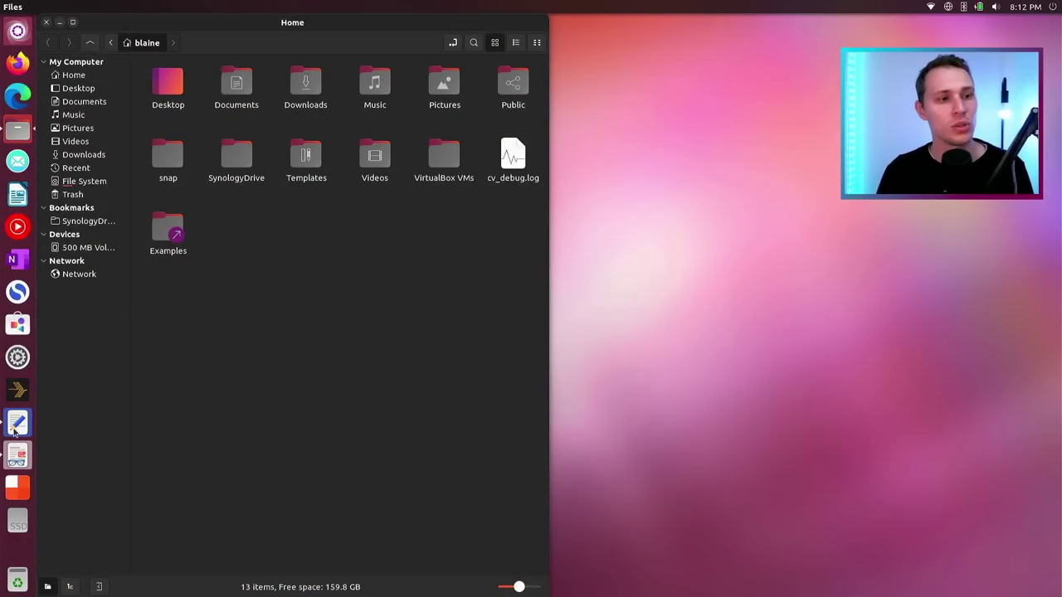
left_click(16, 428)
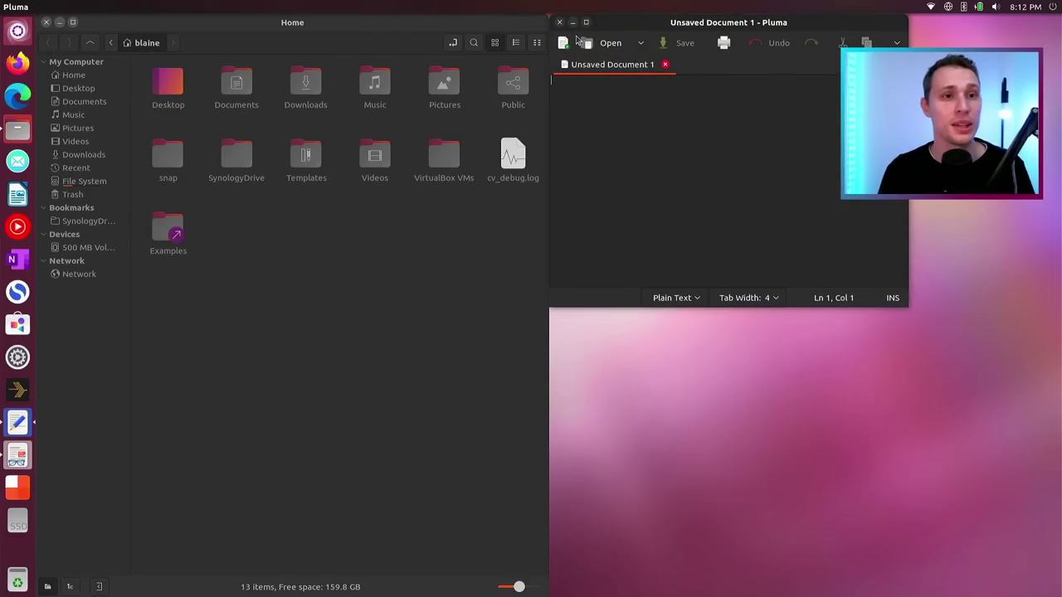
left_click(405, 37)
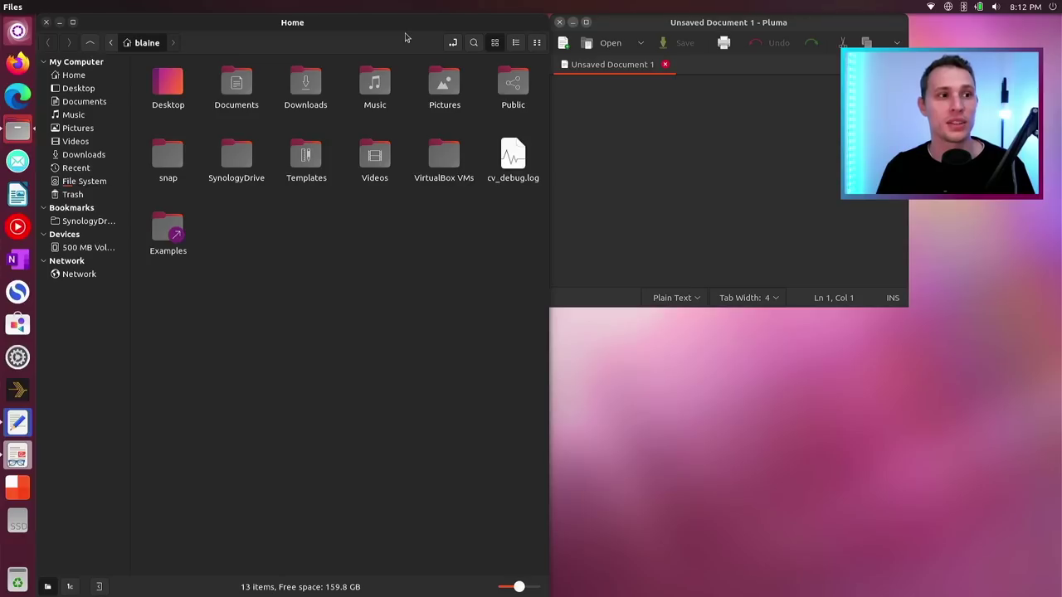
left_click(47, 23)
left_click_drag(612, 28, 539, 86)
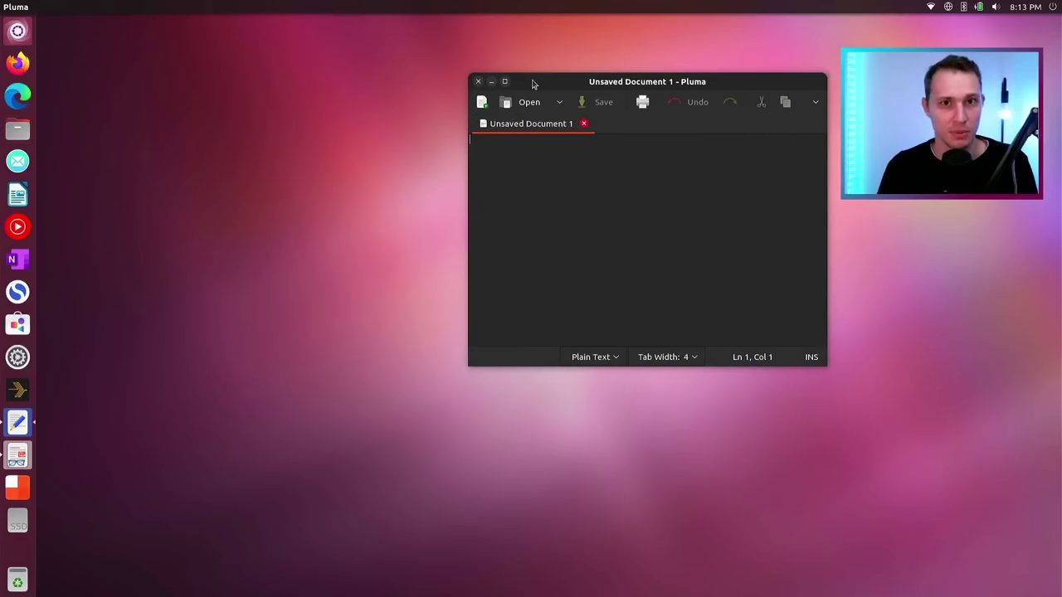
left_click(481, 82)
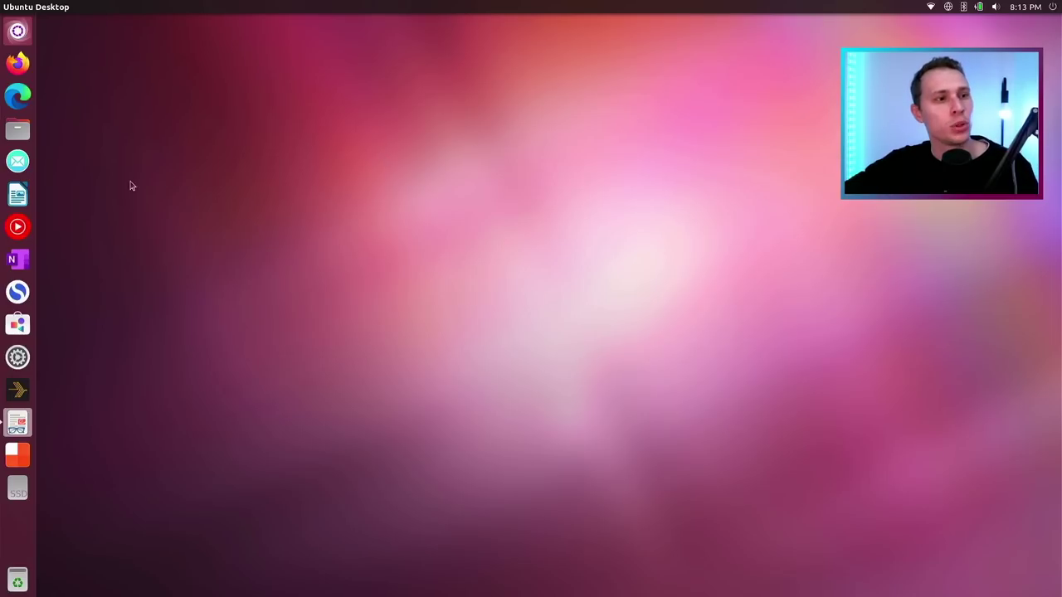
Launch LibreOffice Writer, maximise the blank document, and briefly open the HUD.
left_click(24, 192)
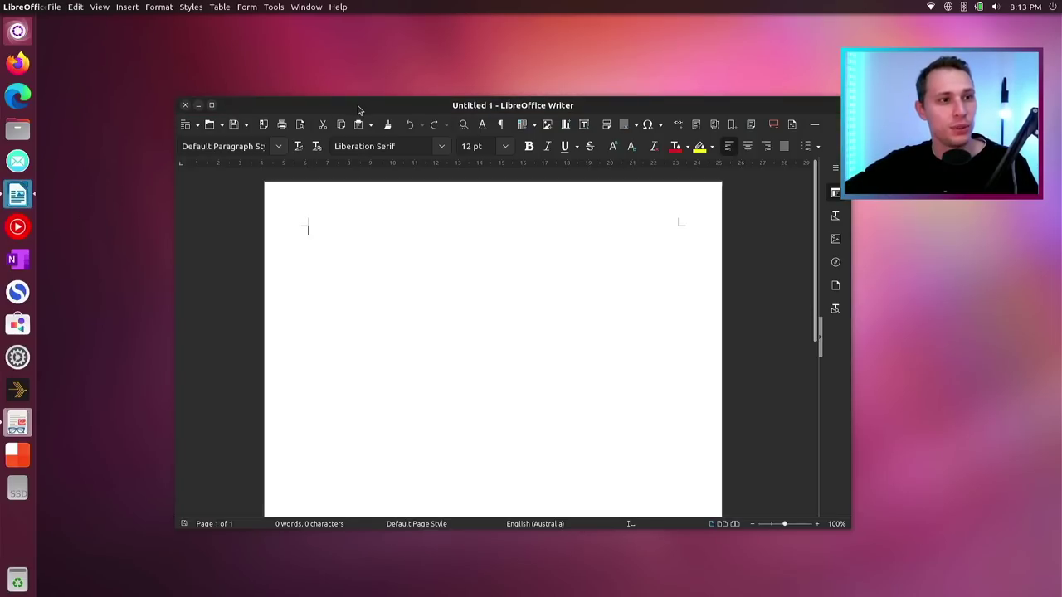
double_click(359, 107)
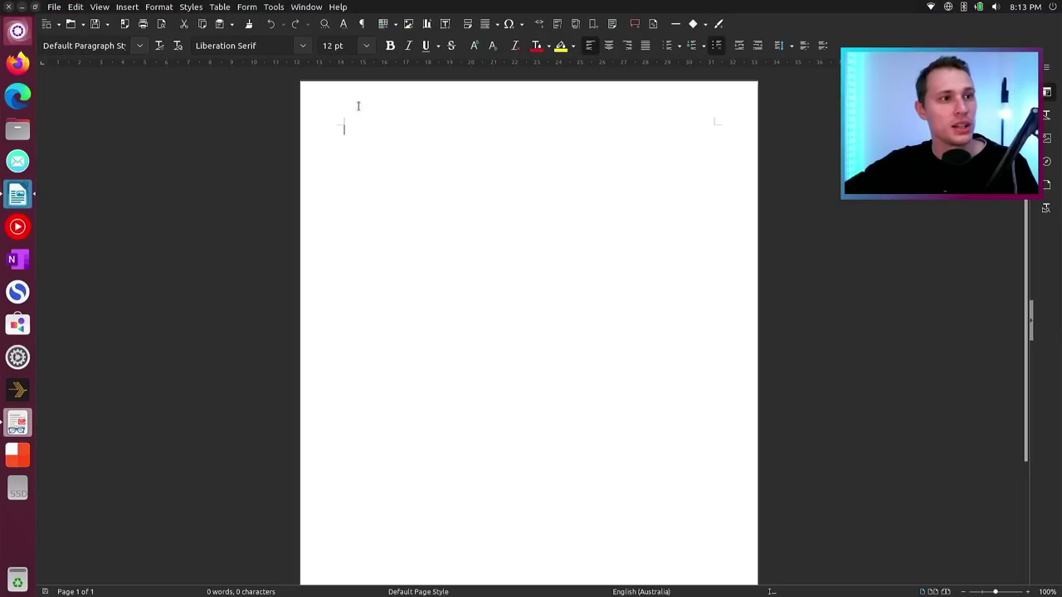
key("alt")
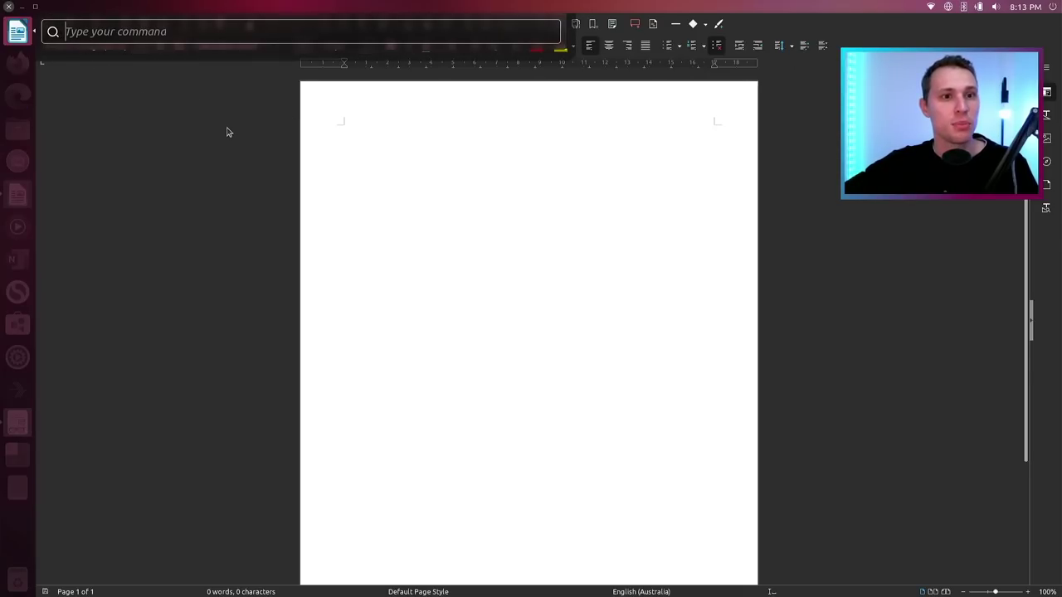
key("Escape")
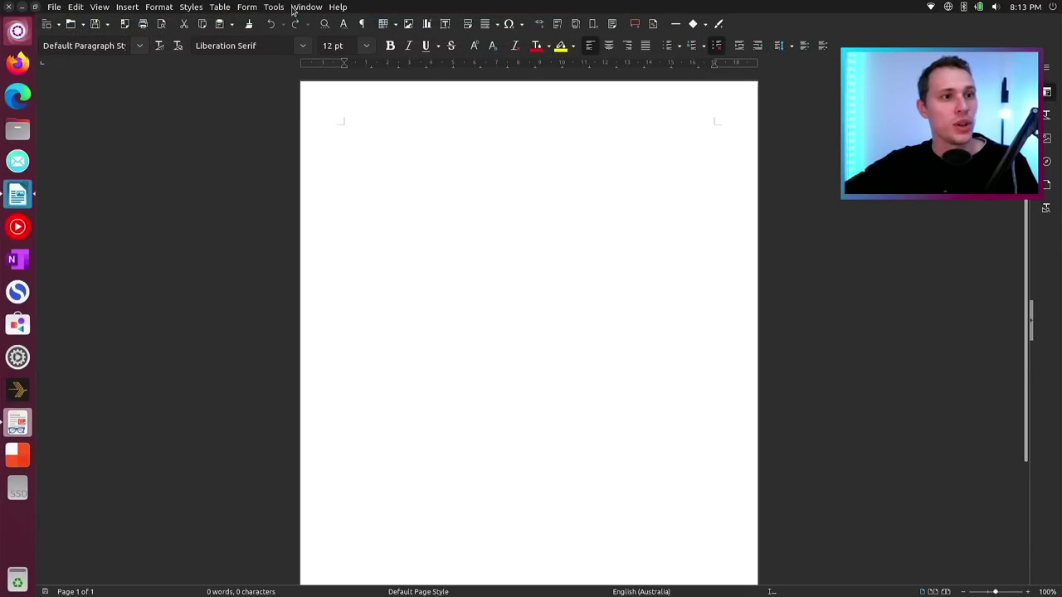
Browse Writer's global menus, then search the HUD for 'cu' without running anything.
left_click(295, 10)
mouse_move(270, 10)
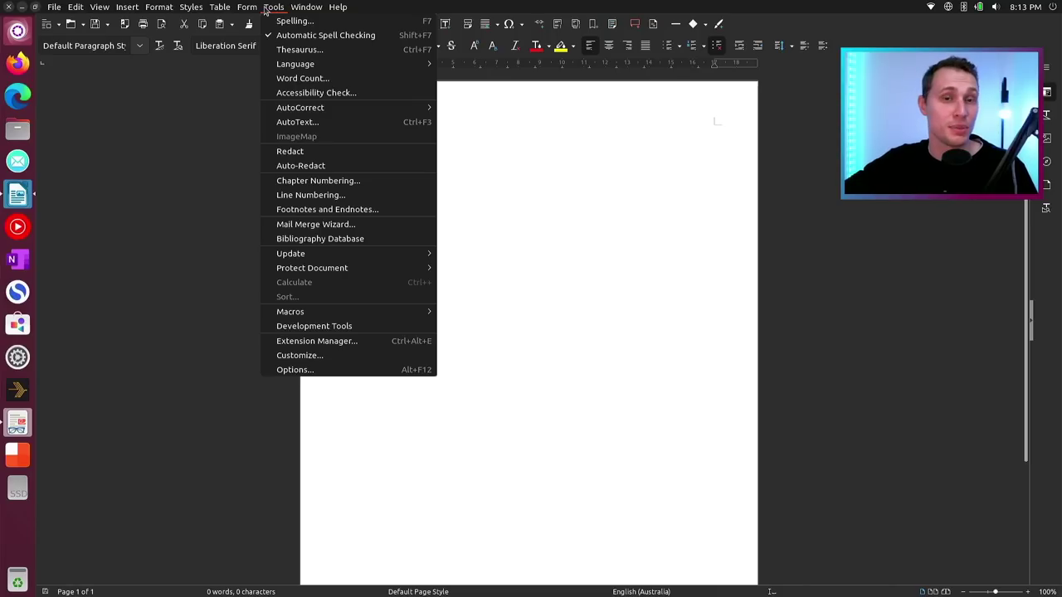
left_click(244, 94)
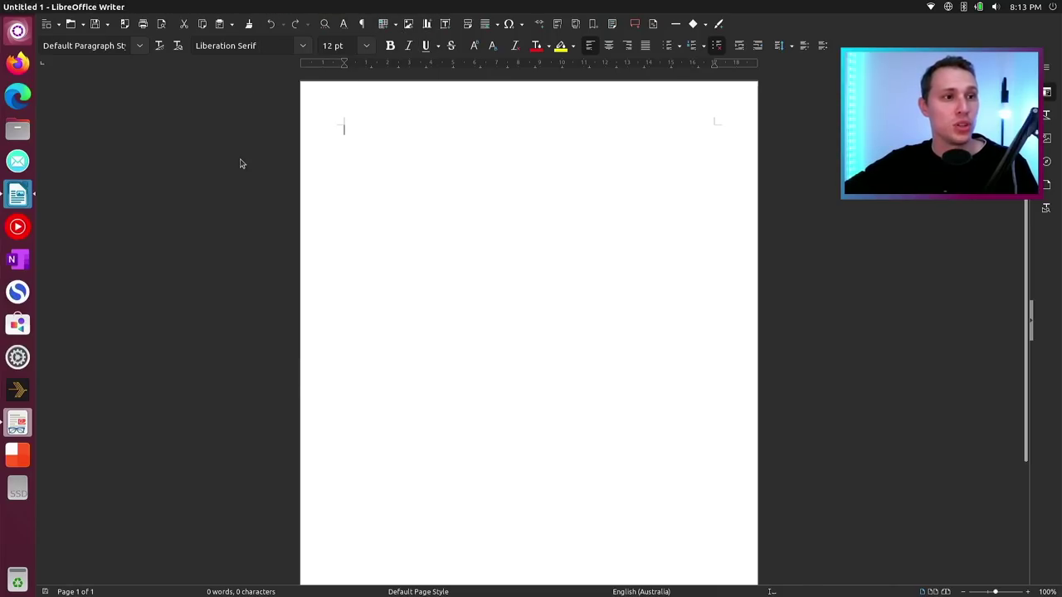
key("alt")
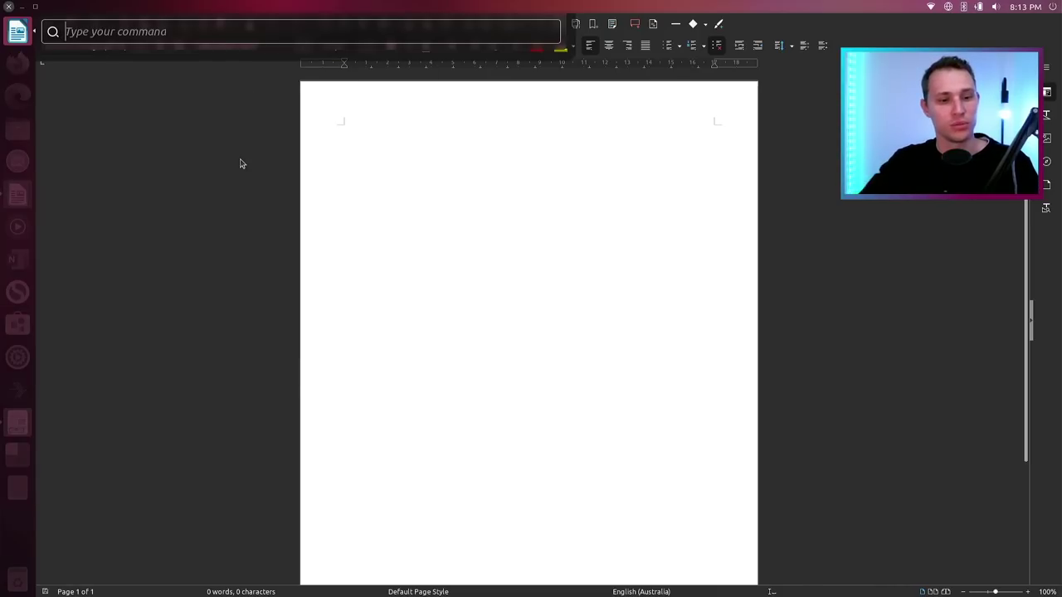
type("cu")
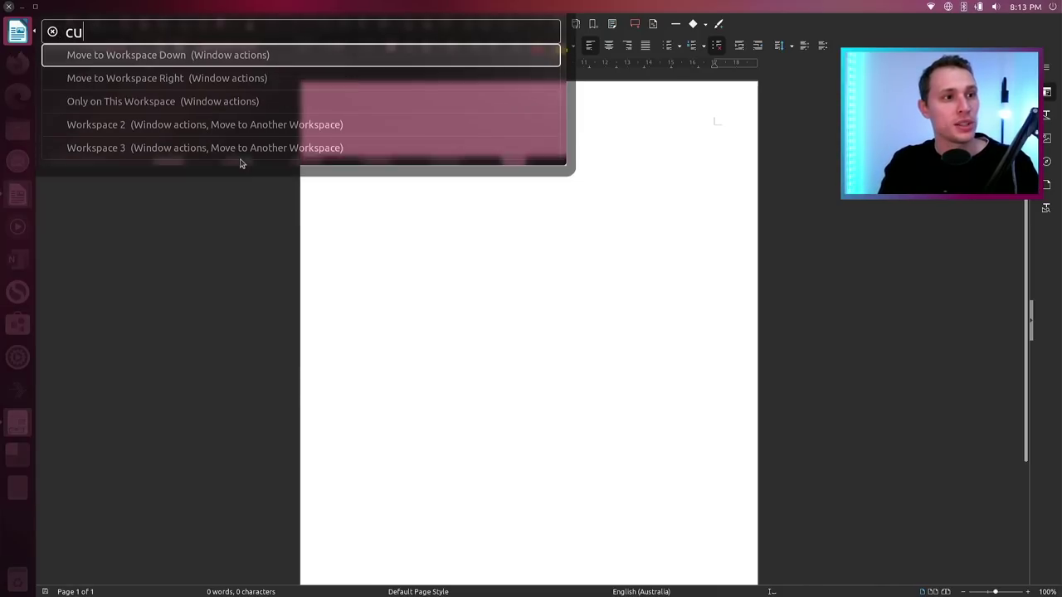
key("Escape")
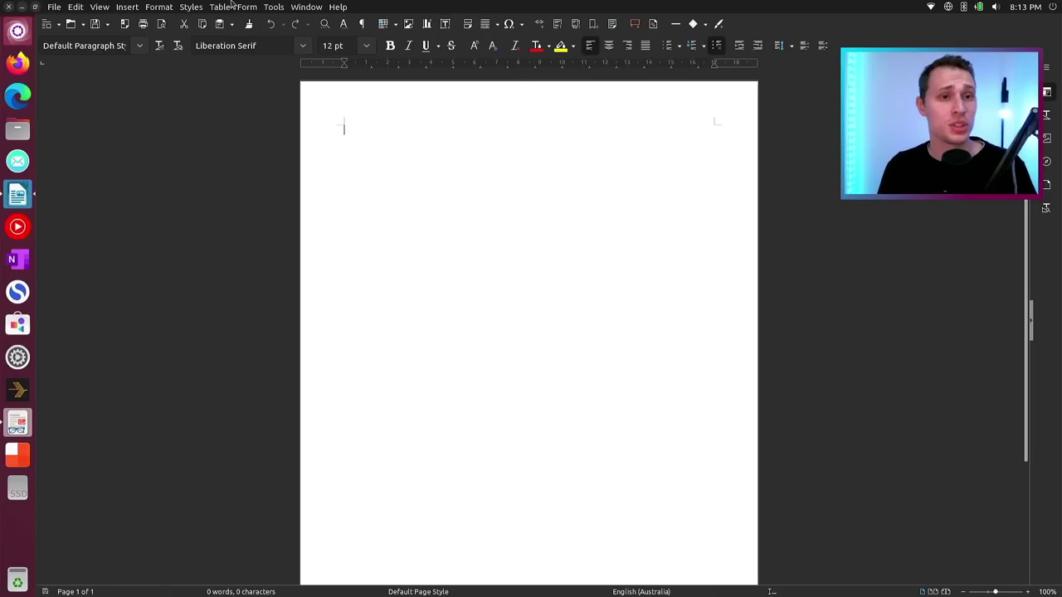
Browse the Table and Format menus, then search the HUD for 'heading' and dismiss it.
left_click(220, 7)
mouse_move(160, 7)
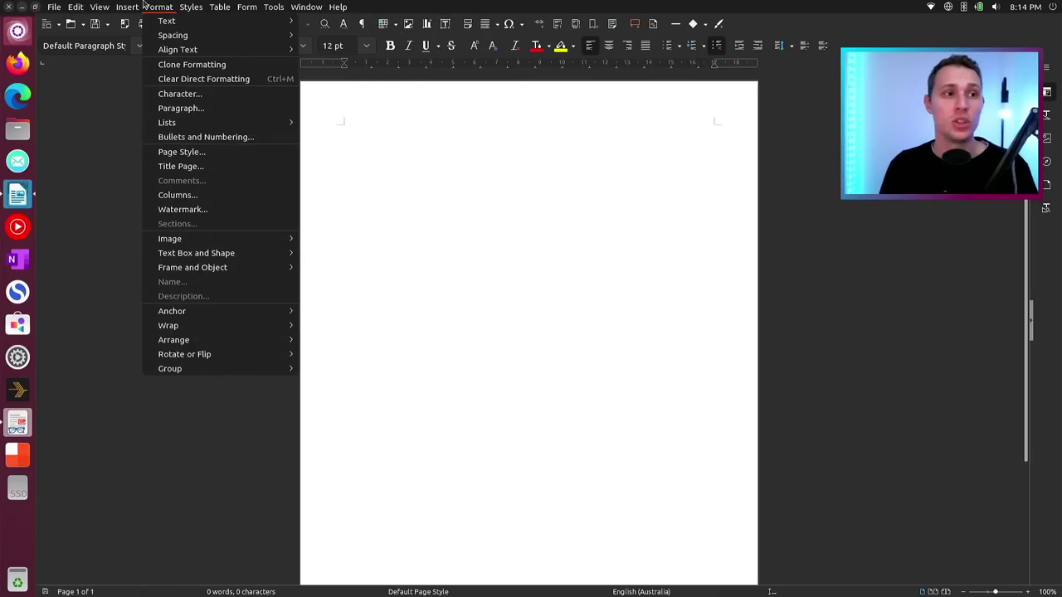
key("Escape")
key("alt")
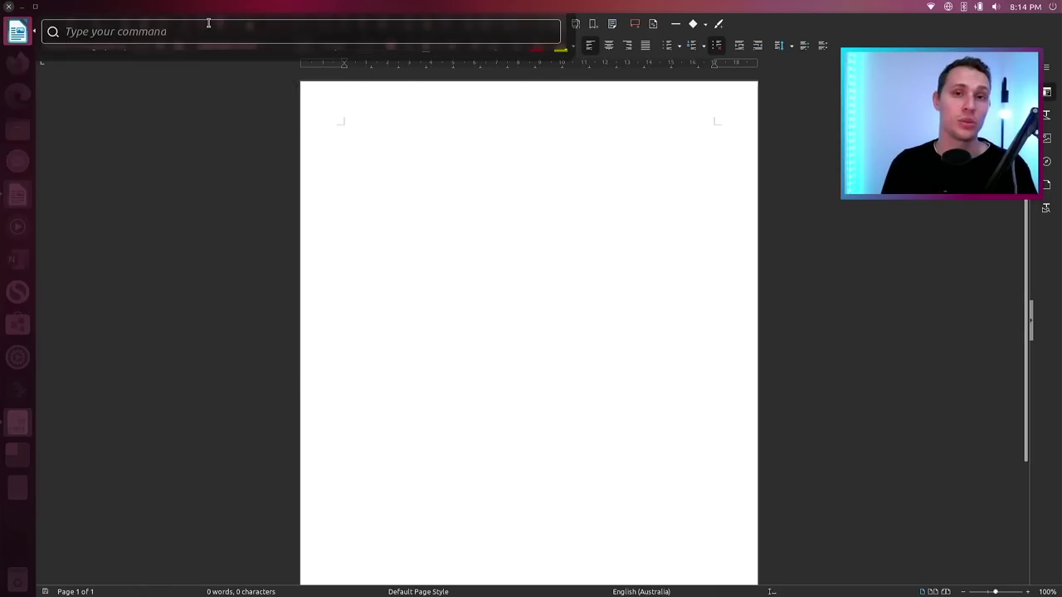
type("heading")
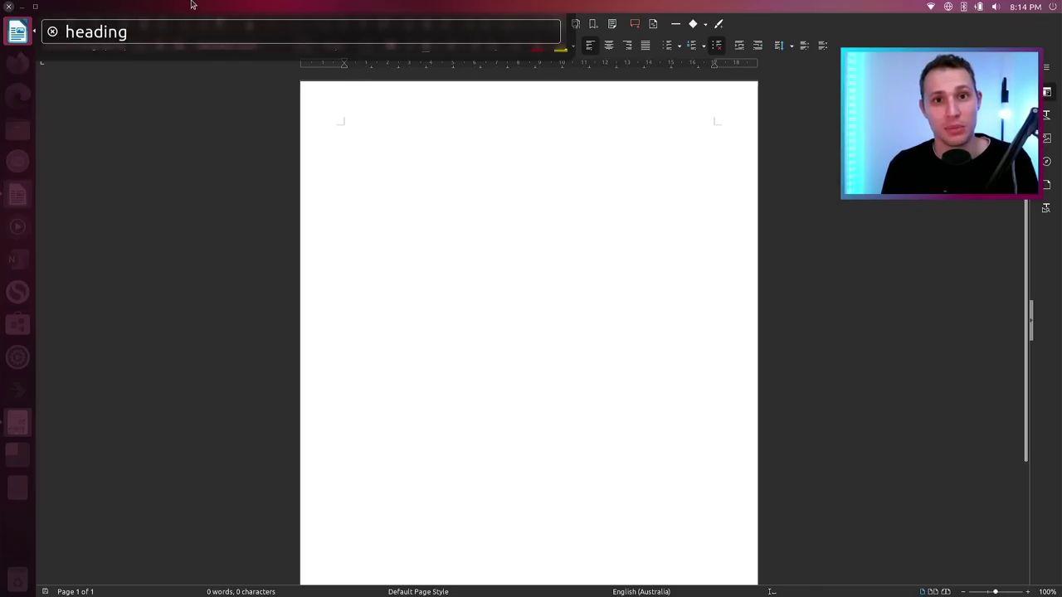
key("Escape")
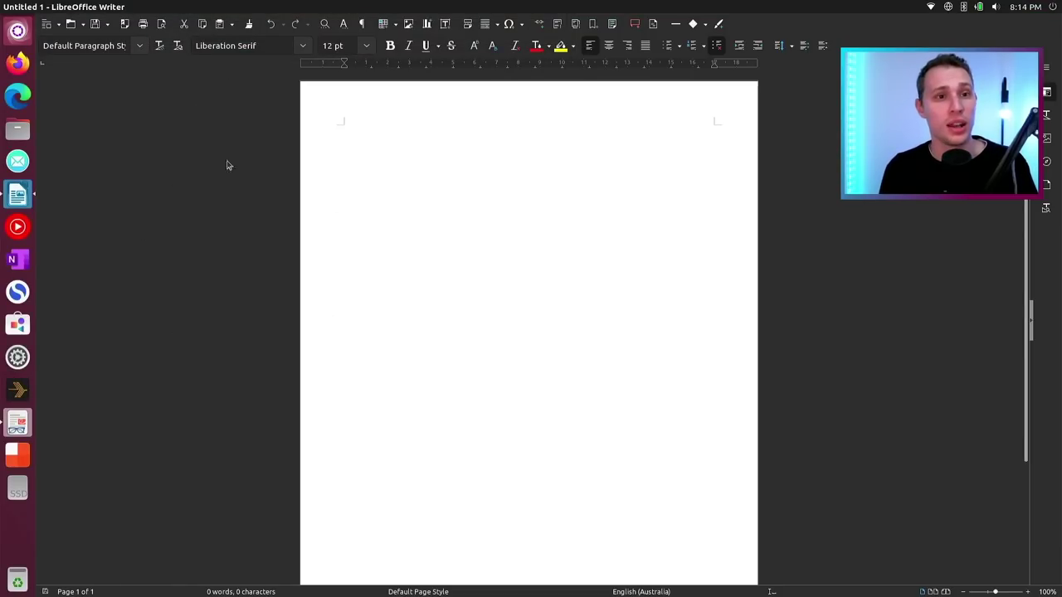
Open the HUD, then browse Writer's Styles, View, Format and Tools menus.
key("alt")
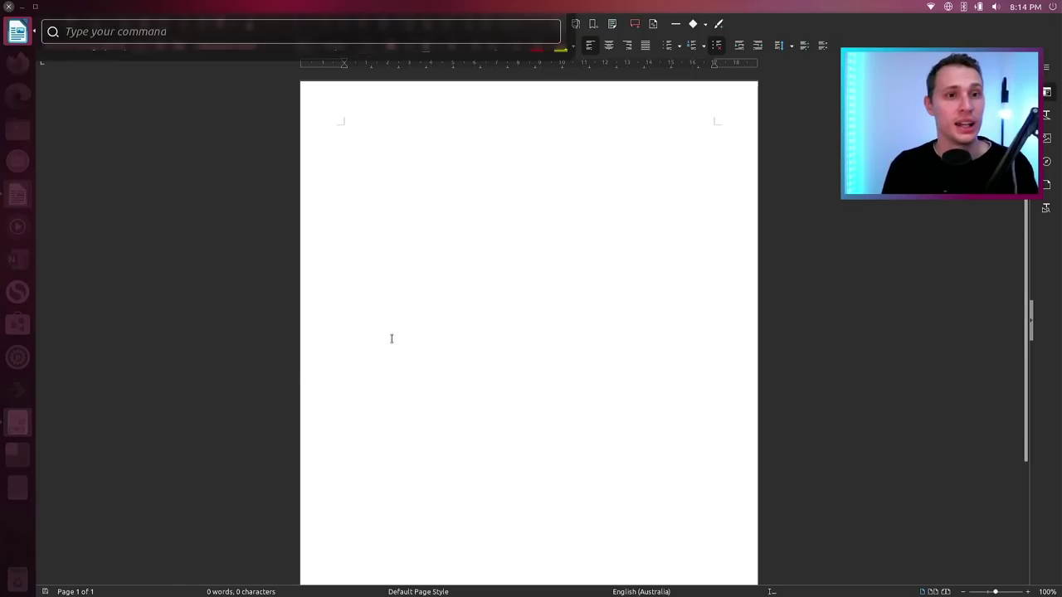
key("Escape")
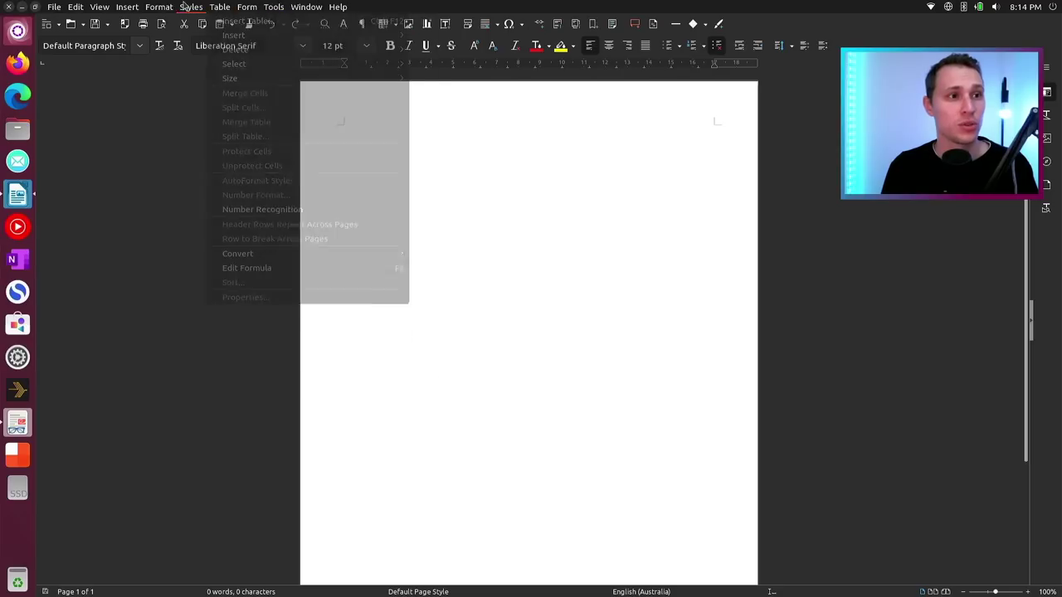
left_click(191, 7)
key("Escape")
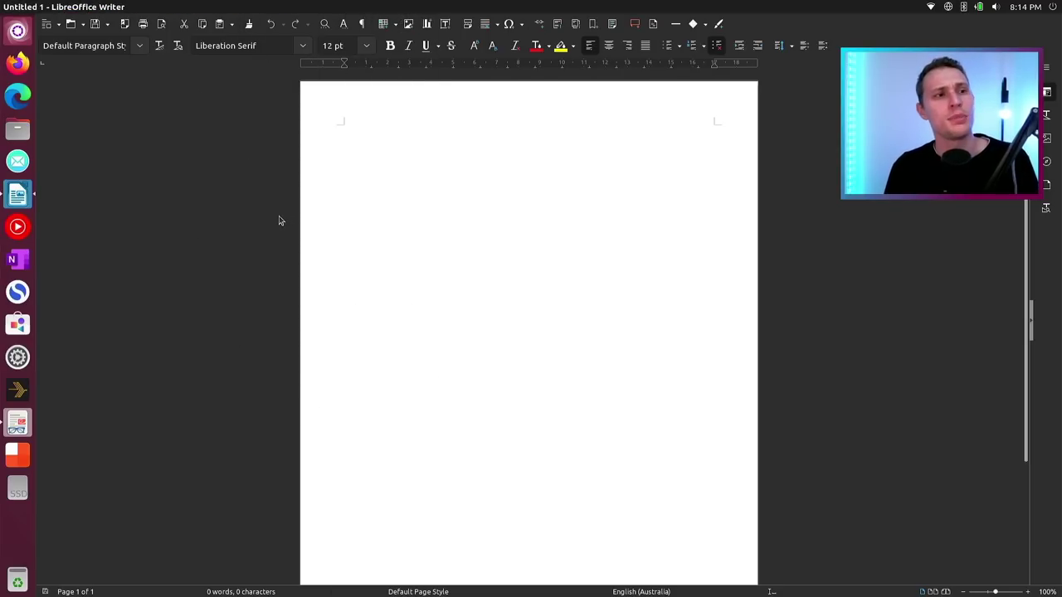
left_click(159, 6)
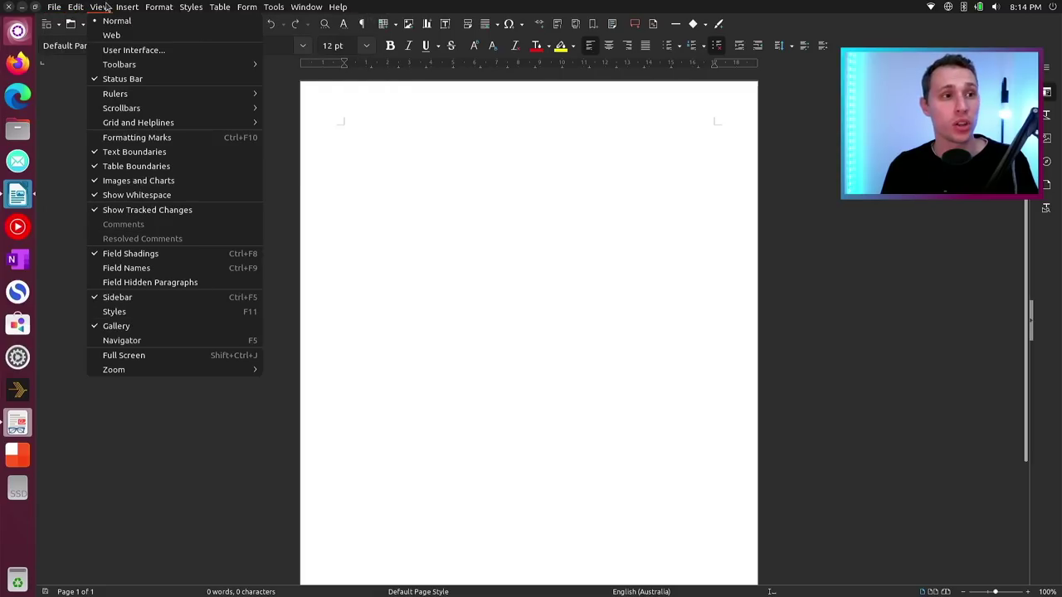
left_click(286, 3)
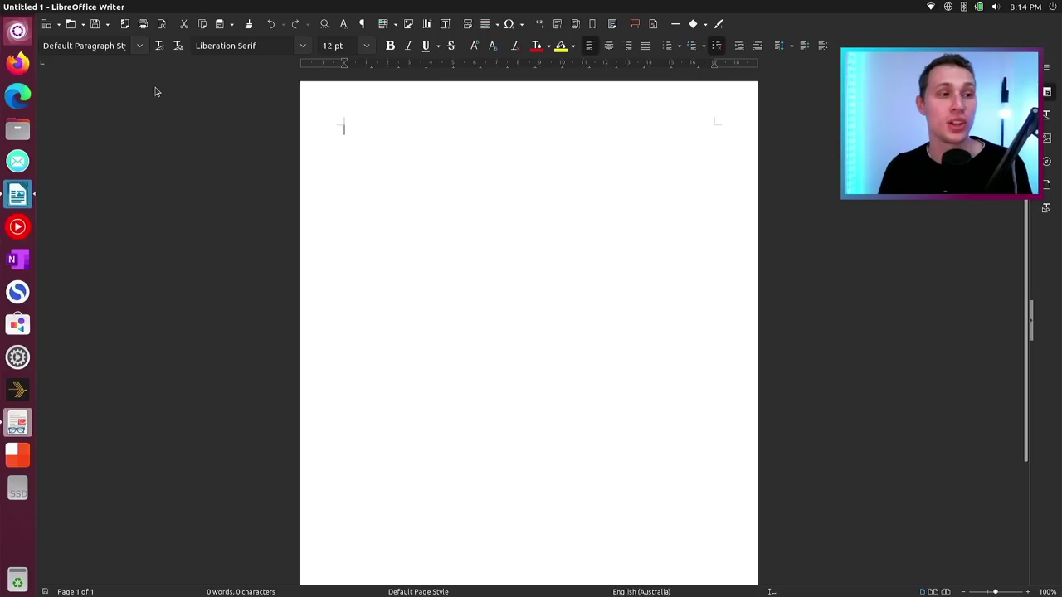
Launch Firefox and close it again, then minimise Writer to reveal the desktop.
left_click(23, 64)
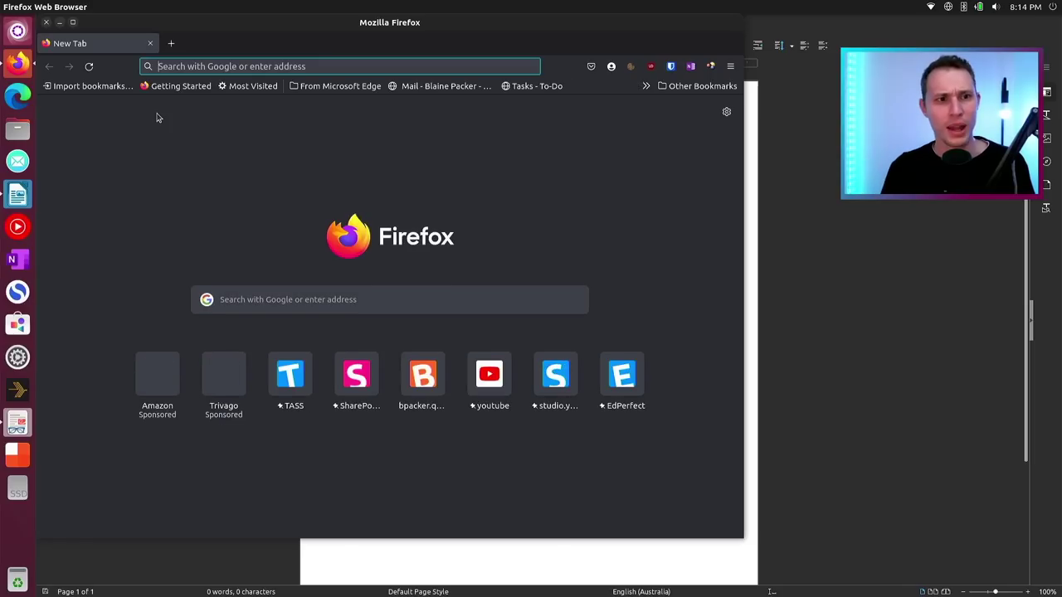
key("ctrl+w")
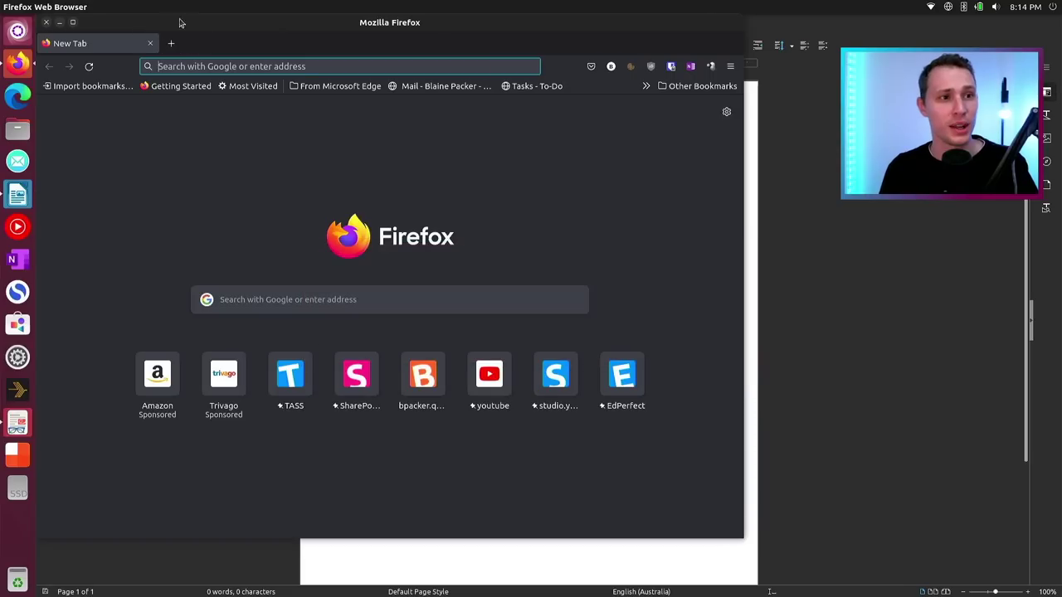
left_click(46, 23)
Close the browser, glance over System Settings' All Settings categories, then close System Settings.
left_click(23, 8)
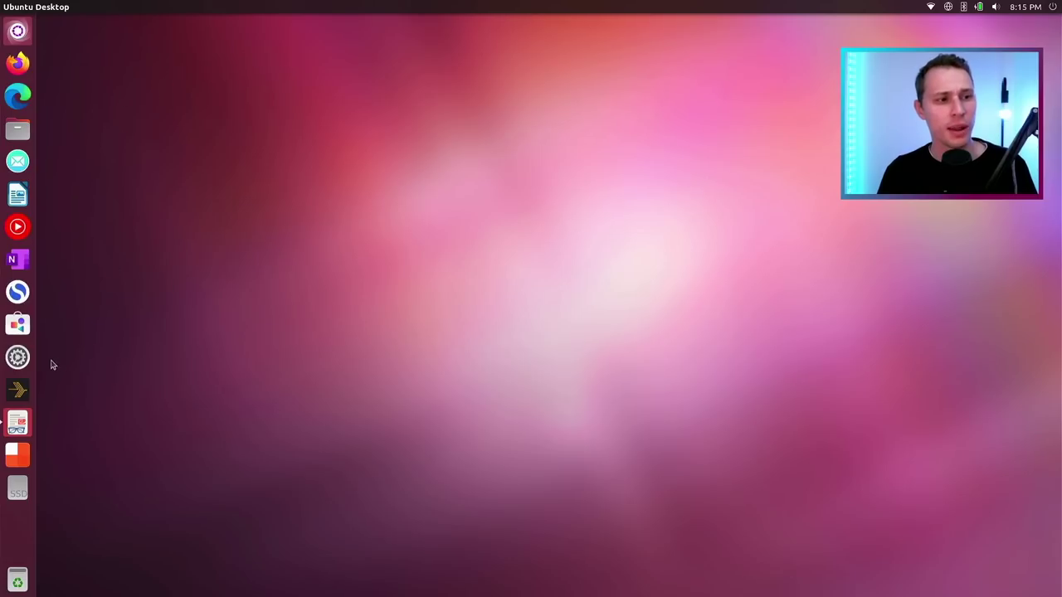
left_click(19, 358)
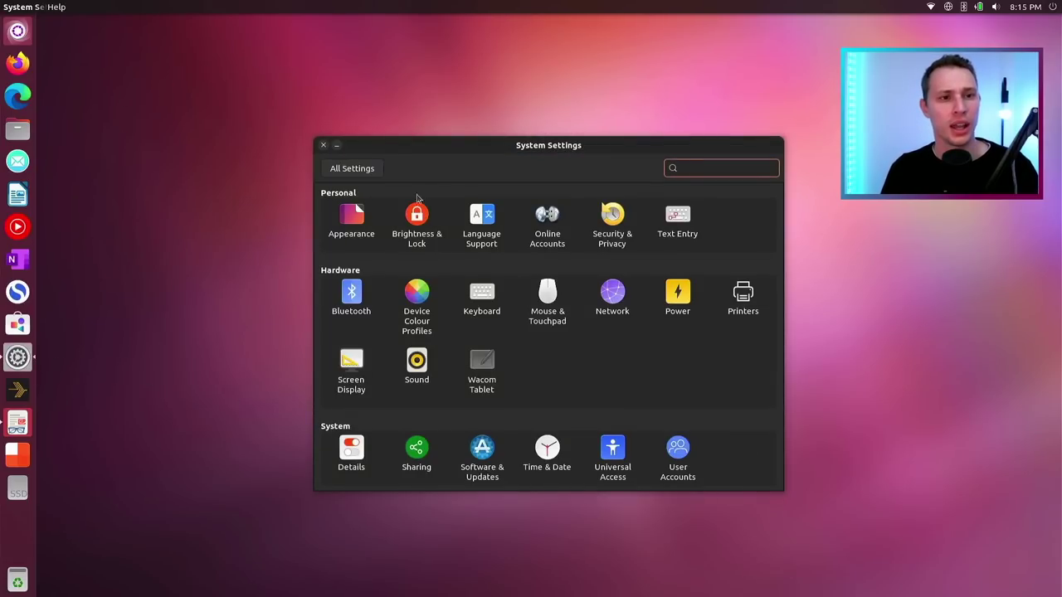
left_click_drag(472, 147, 444, 112)
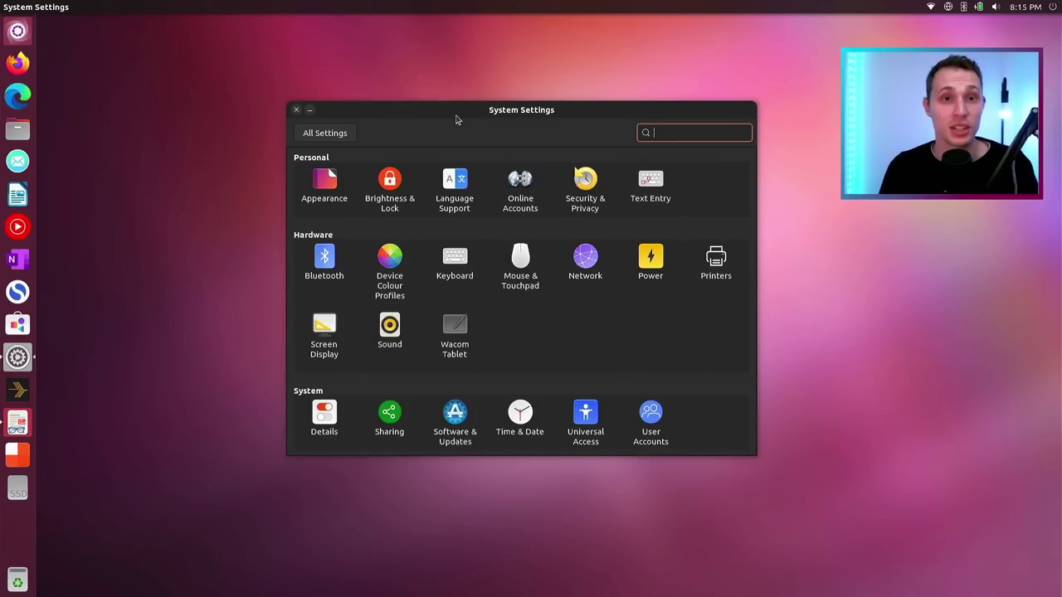
left_click(296, 110)
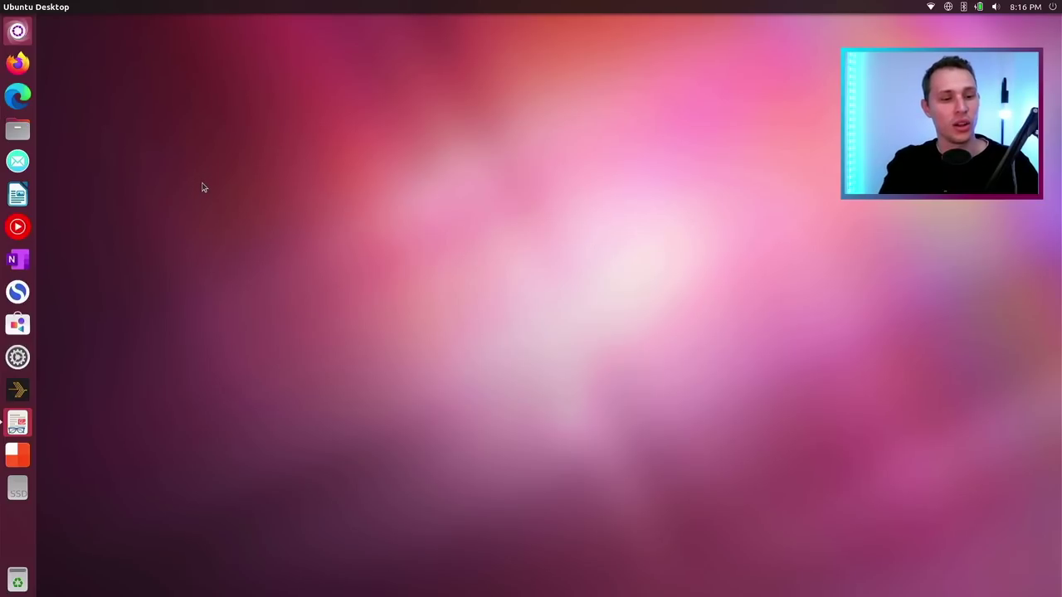
Launch Unity Tweak Tool from a Dash search for 'unit' and centre its window.
type("unit")
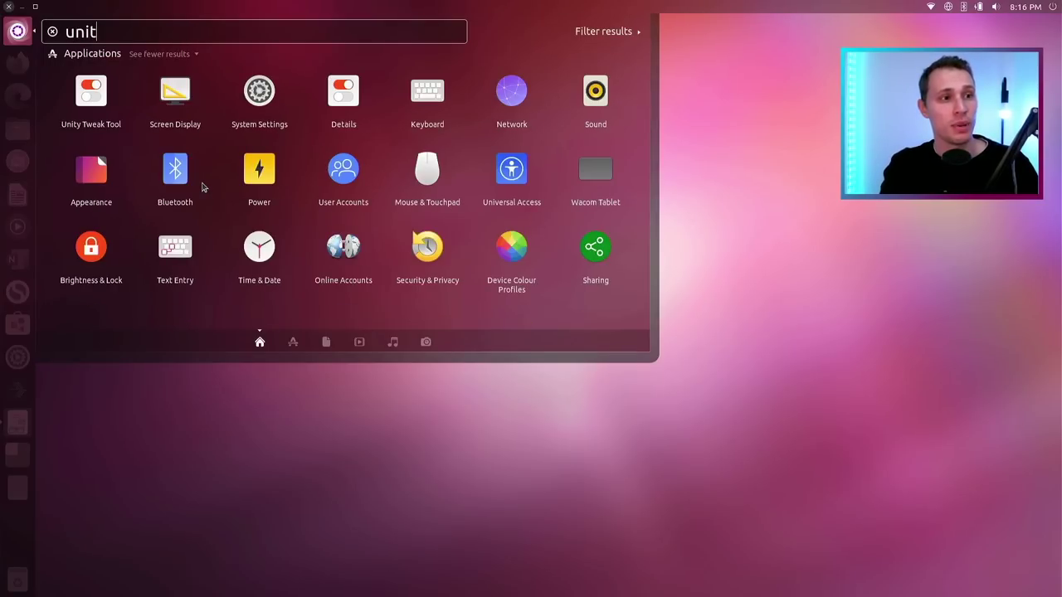
key("Return")
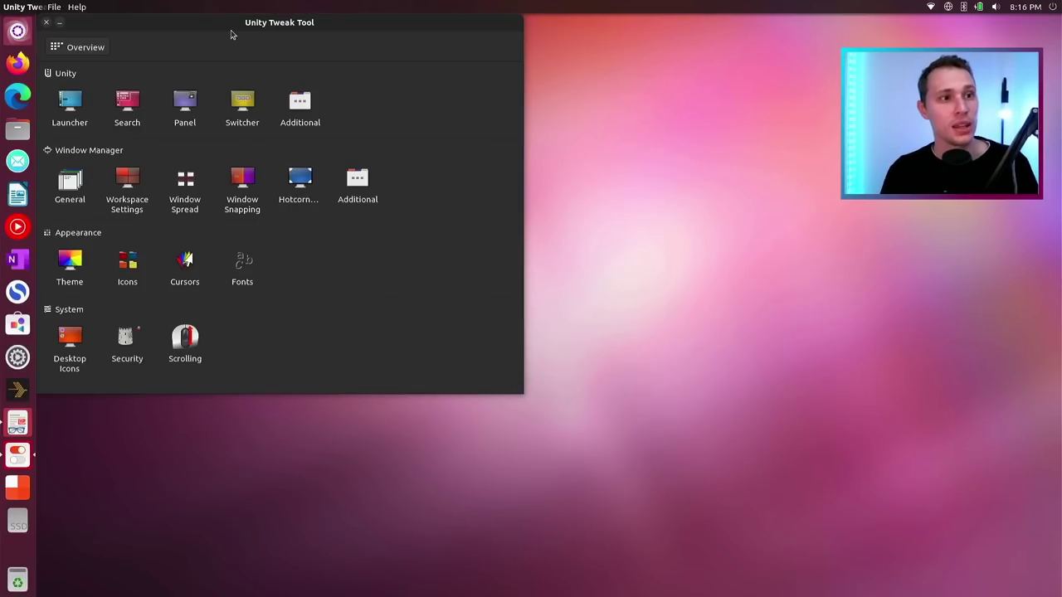
left_click_drag(233, 35, 561, 135)
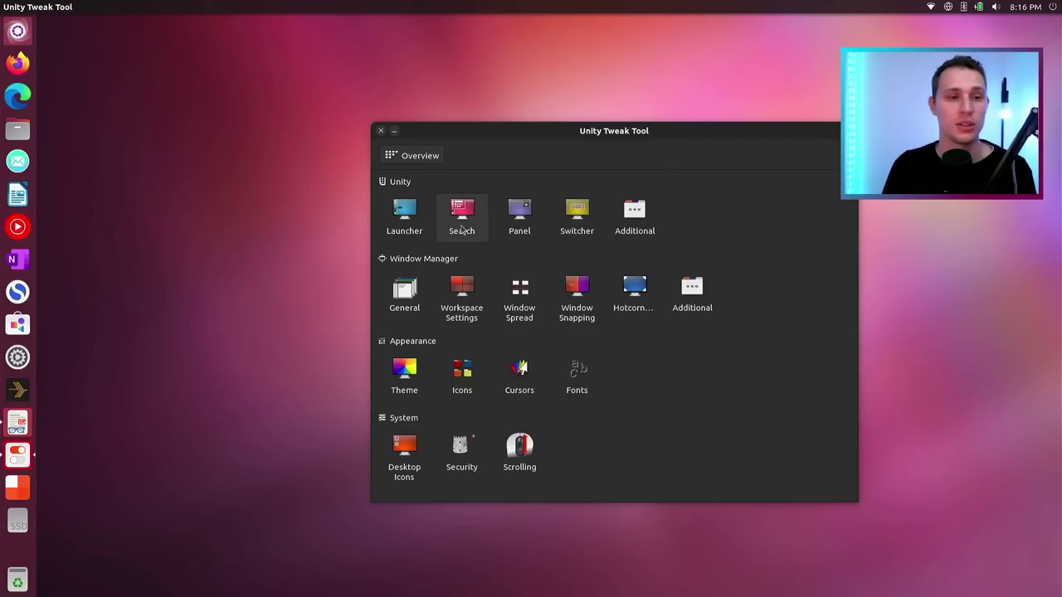
Browse the Unity pages: Launcher, Search, Panel, Switcher and HUD/keyboard shortcuts.
left_click(403, 217)
left_click(449, 186)
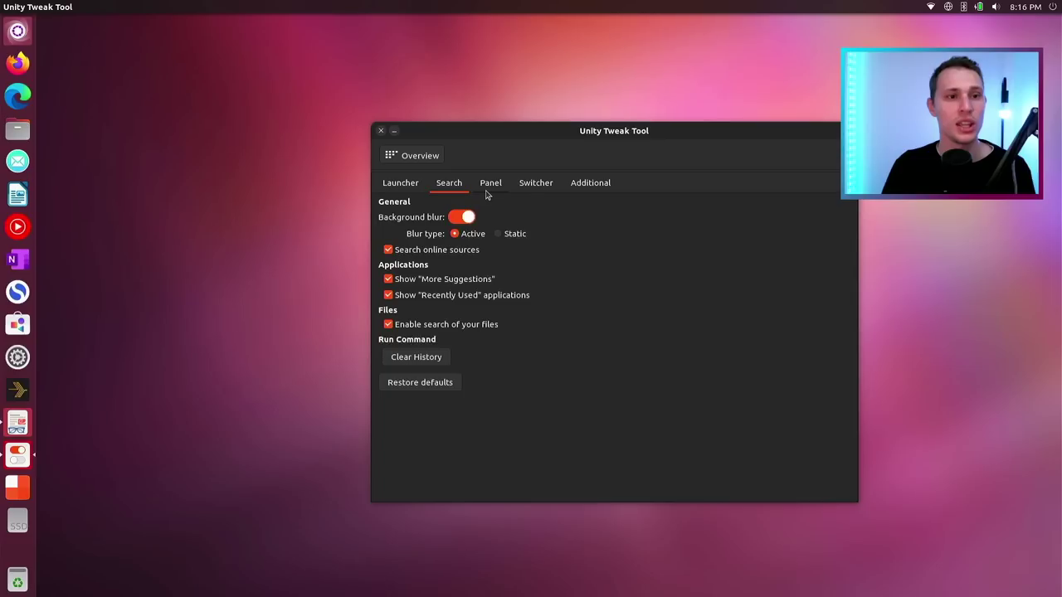
left_click(498, 189)
left_click(537, 188)
left_click(600, 187)
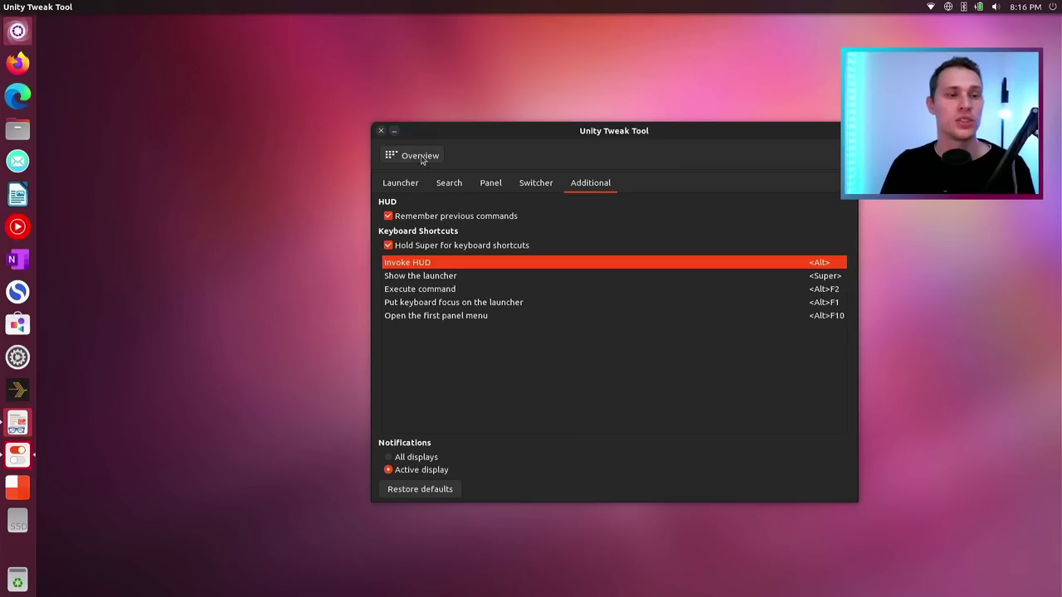
key("alt+Tab")
key("alt+Tab")
key("alt+Tab")
key("alt+Tab")
key("alt+Tab")
key("alt+Tab")
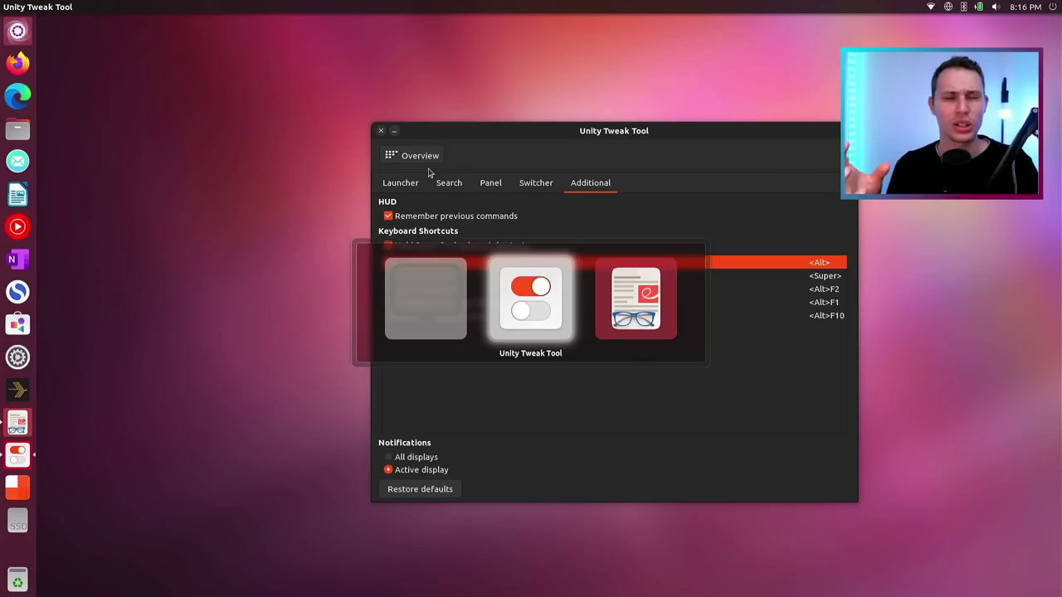
left_click(546, 186)
left_click(494, 187)
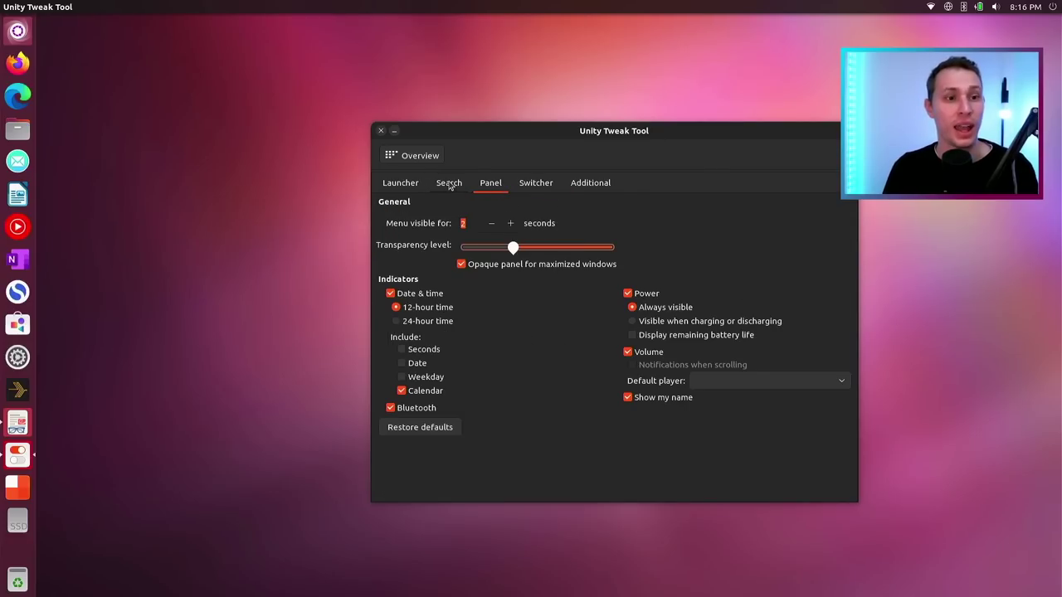
left_click(452, 186)
left_click(416, 157)
left_click(521, 214)
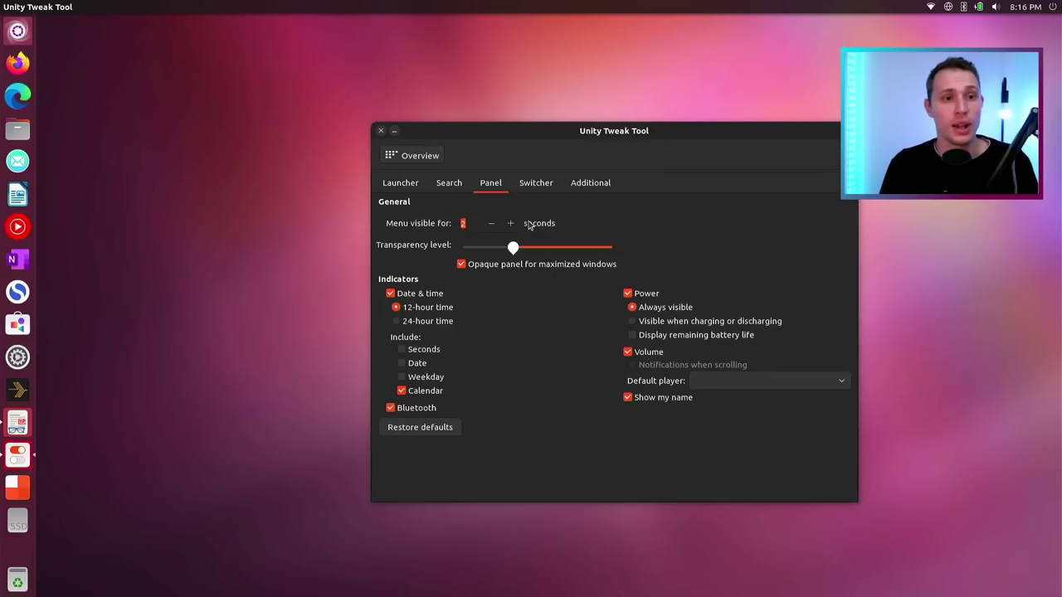
left_click(417, 158)
Review the window manager pages: spread, snapping, hot corners, and focus/titlebar actions.
left_click(454, 295)
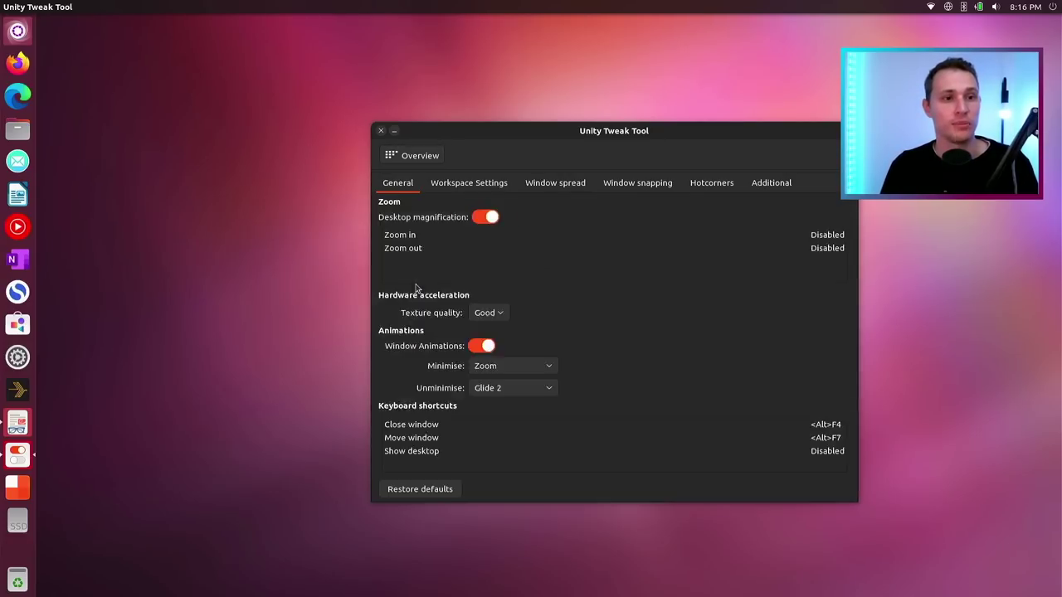
left_click(555, 186)
left_click(614, 187)
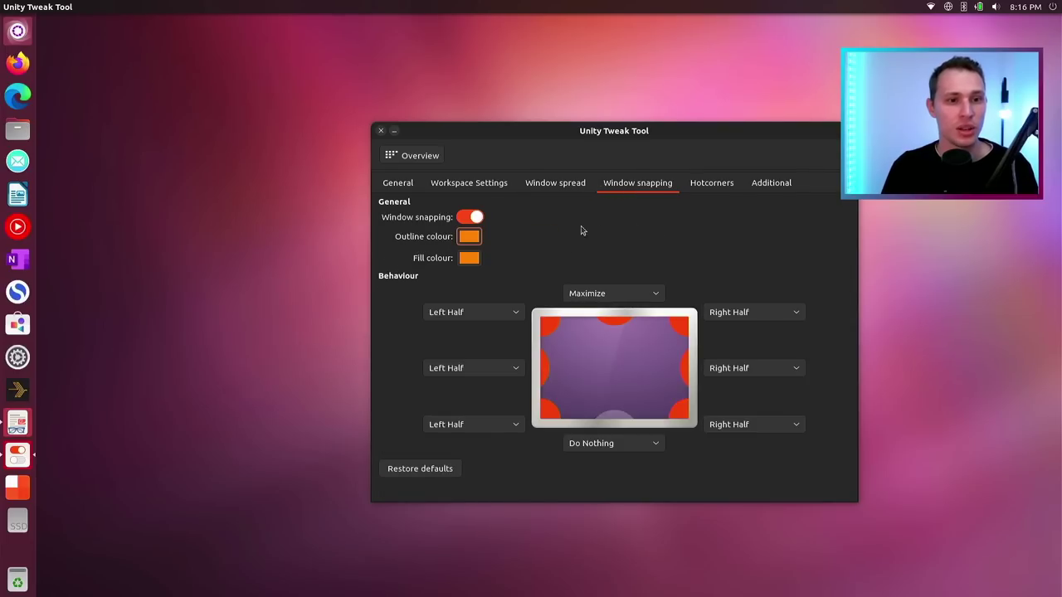
left_click(717, 184)
left_click(777, 189)
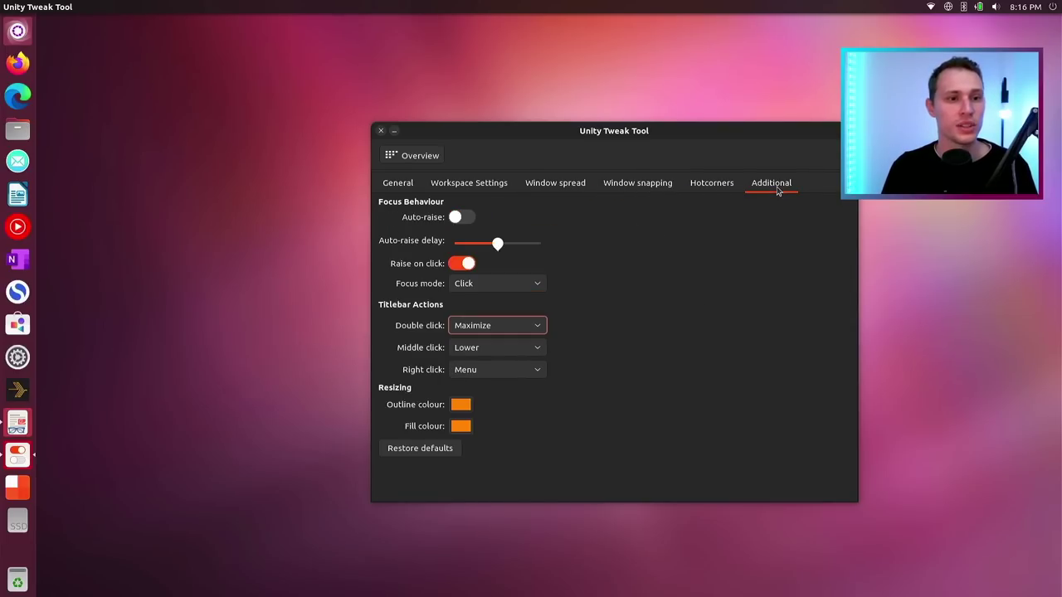
left_click(406, 158)
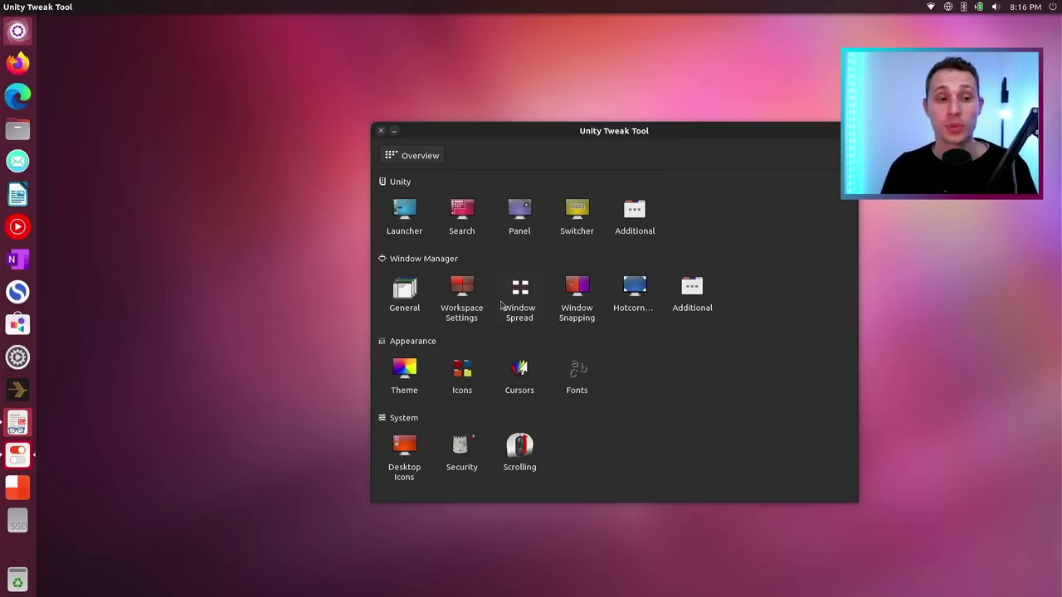
View the icon and cursor themes and desktop icons pages, then open System Settings.
left_click(415, 367)
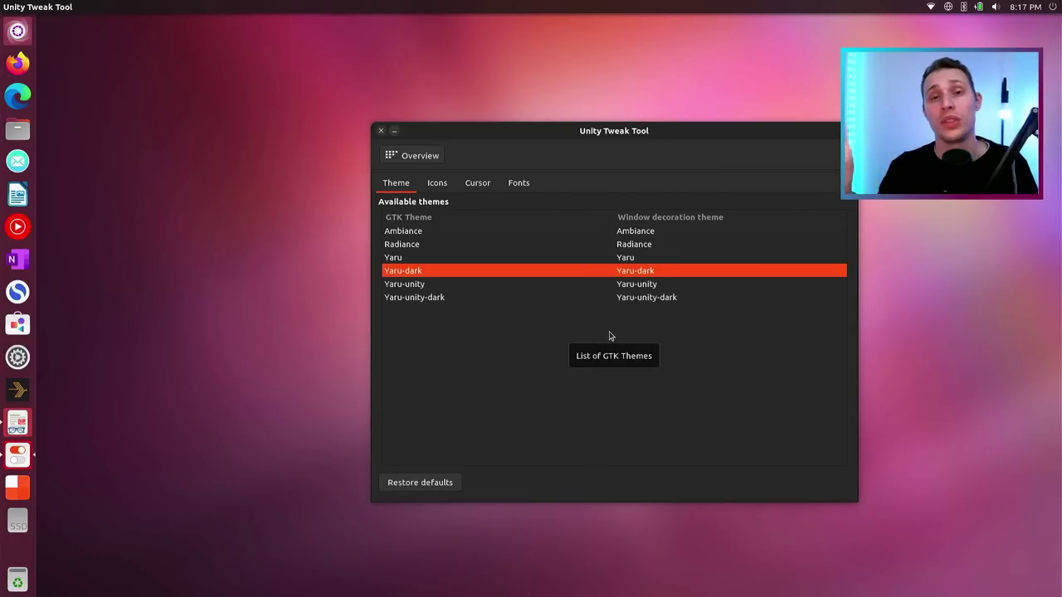
left_click(437, 184)
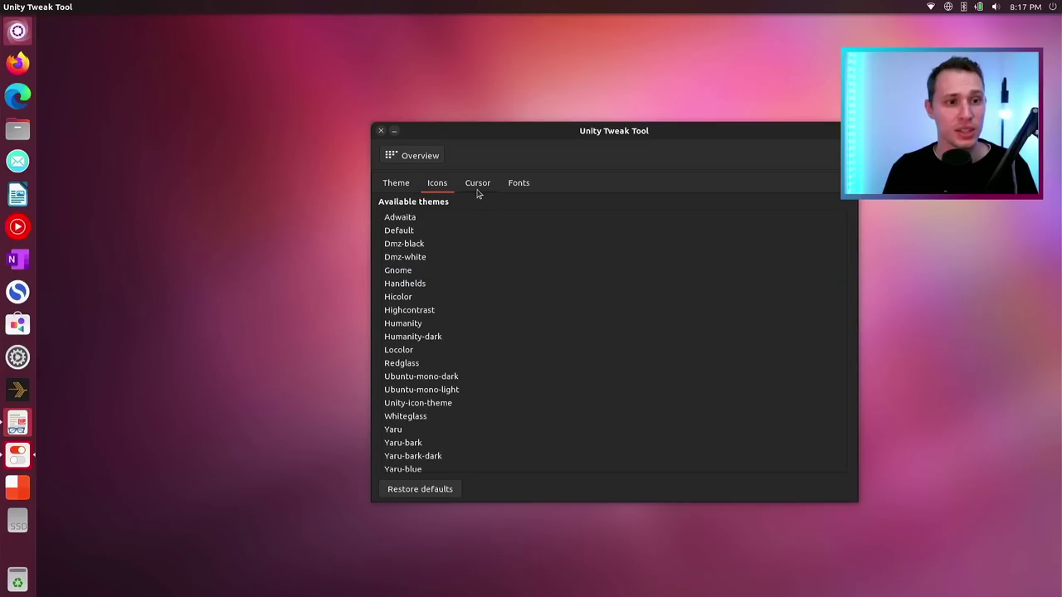
left_click(478, 185)
left_click(413, 157)
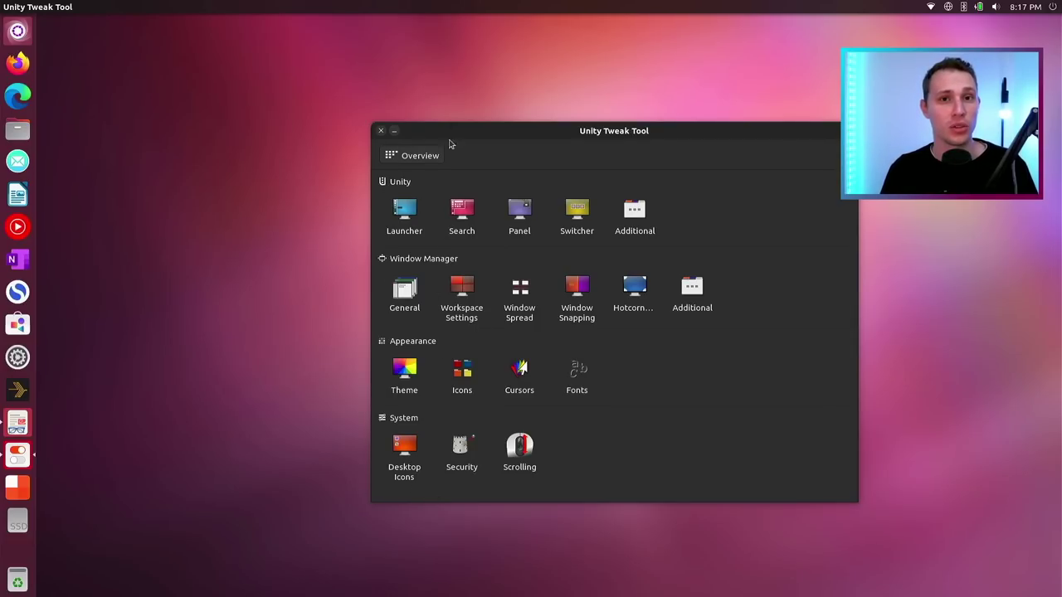
left_click(405, 469)
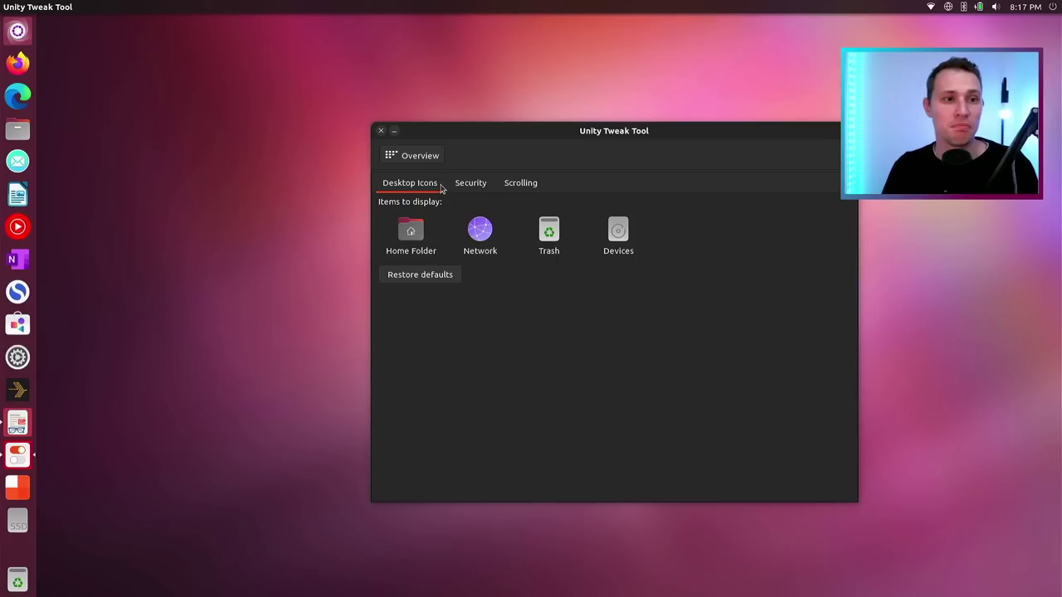
left_click(423, 157)
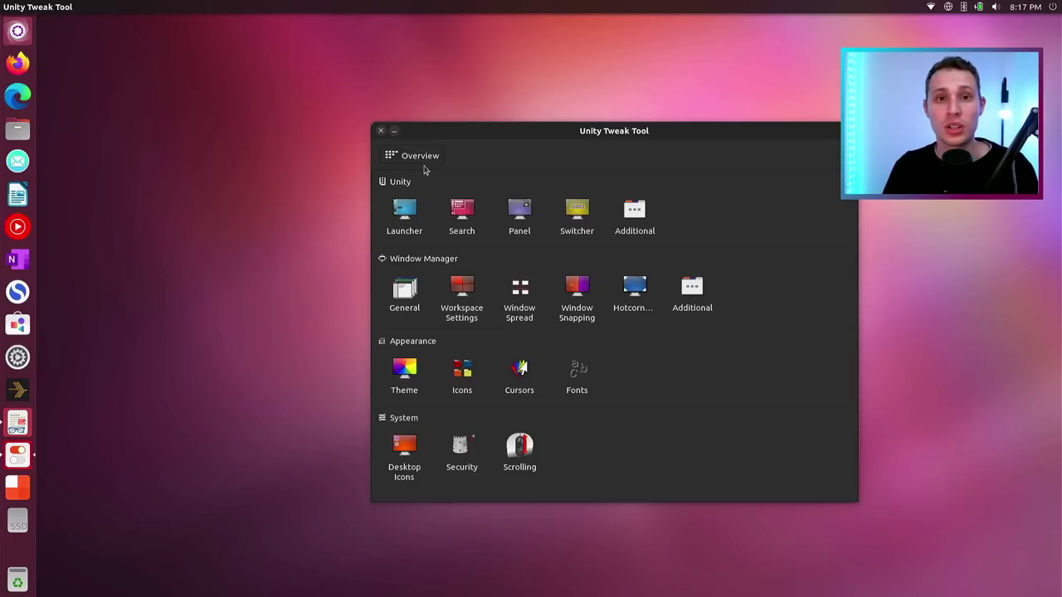
left_click(18, 359)
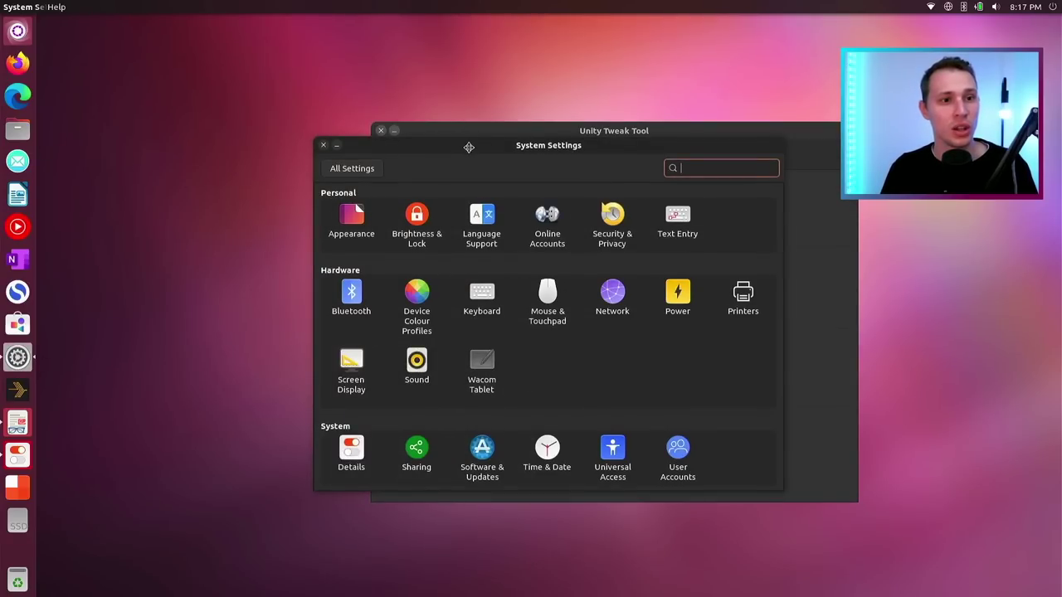
Rearrange both windows, close Unity Tweak Tool, and minimise System Settings.
left_click_drag(458, 154, 223, 217)
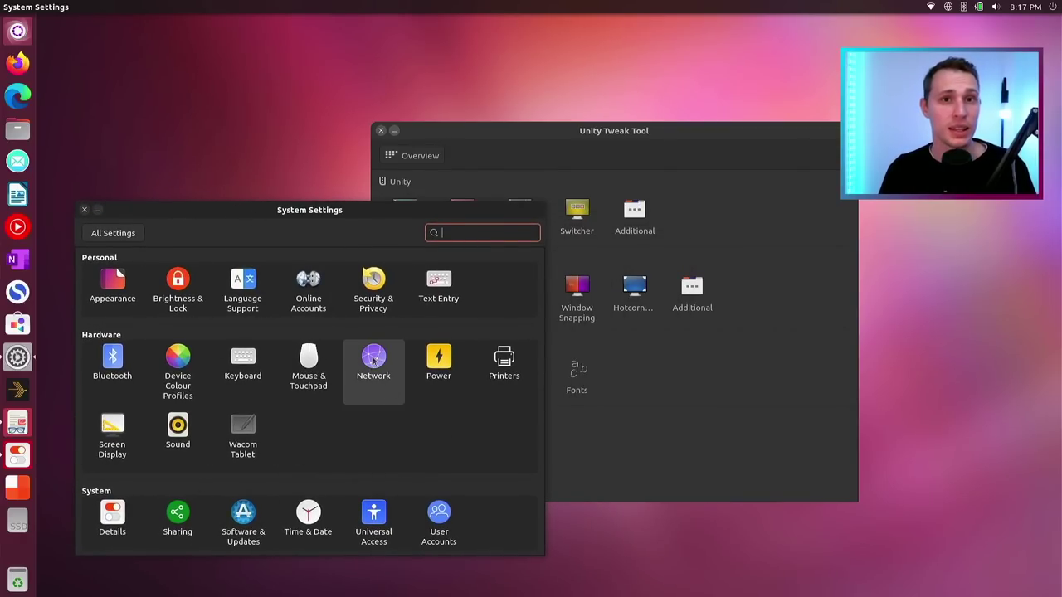
left_click_drag(631, 141, 710, 123)
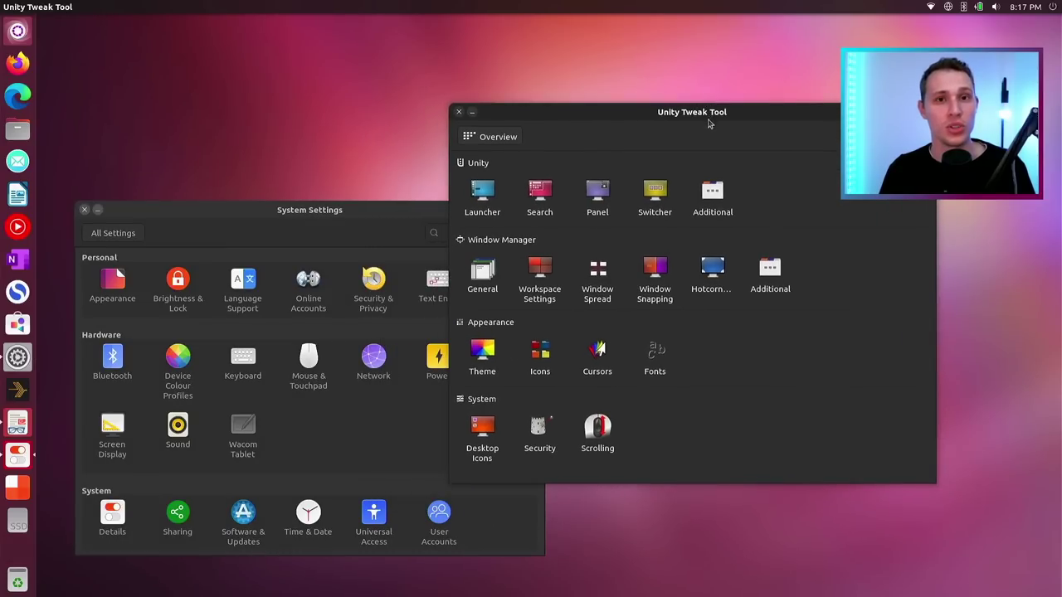
left_click(458, 114)
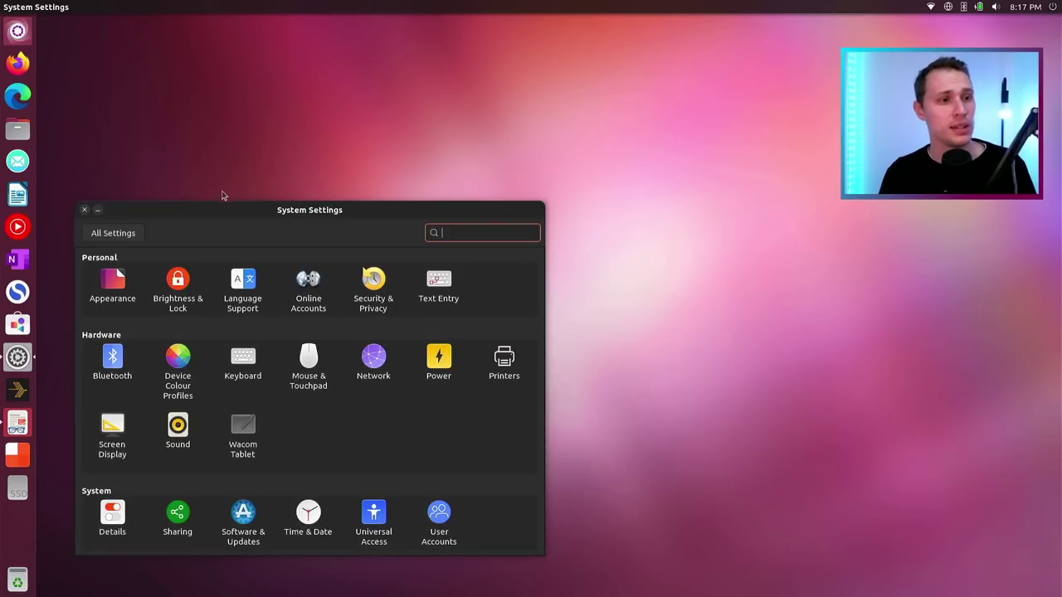
left_click_drag(219, 209, 406, 136)
left_click(286, 137)
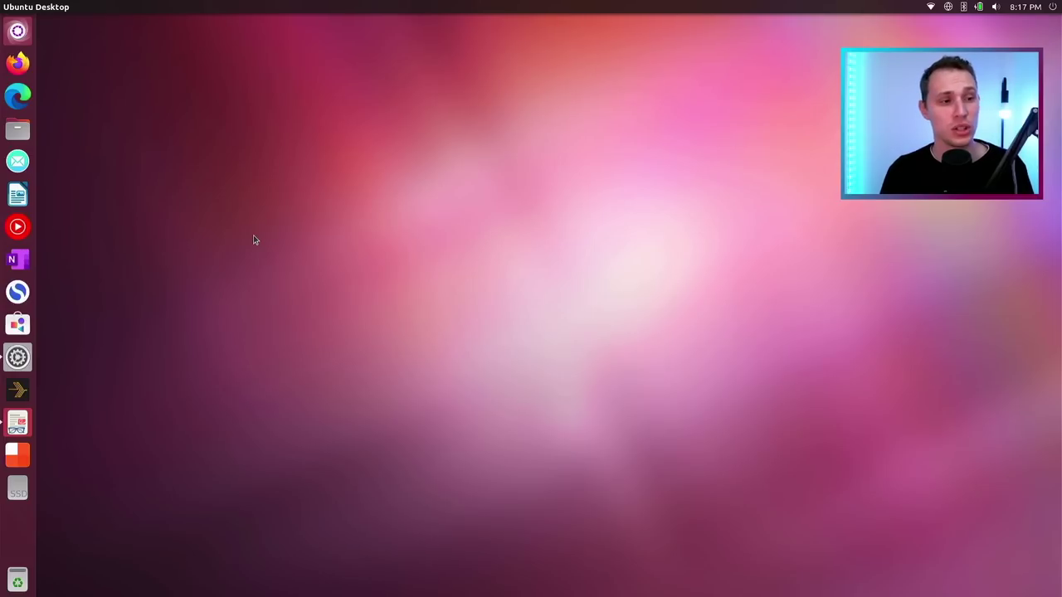
Reopen, close, then minimise and restore System Settings from its launcher icon.
left_click(18, 357)
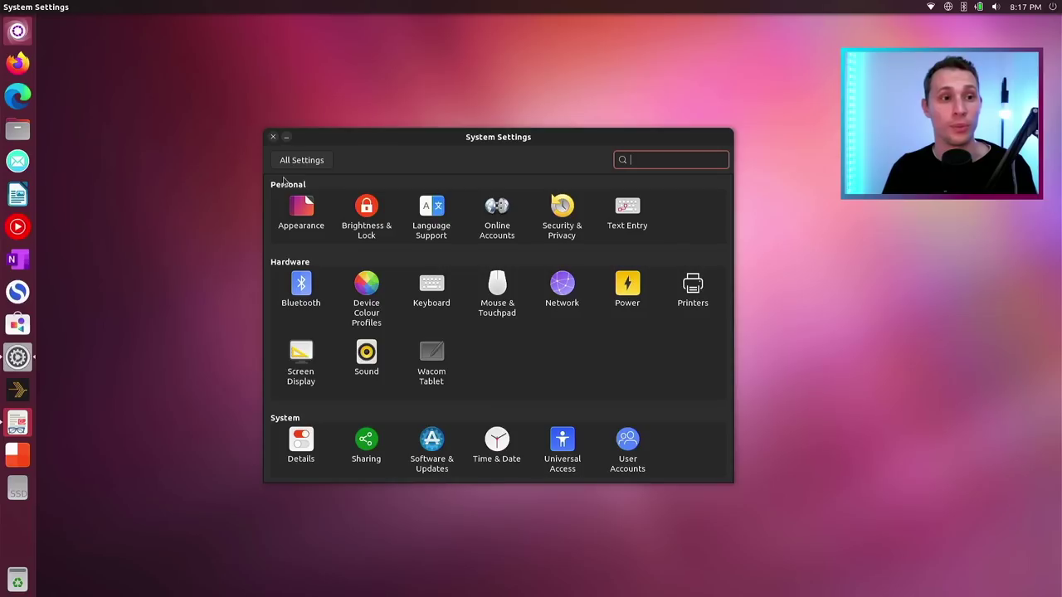
left_click(273, 137)
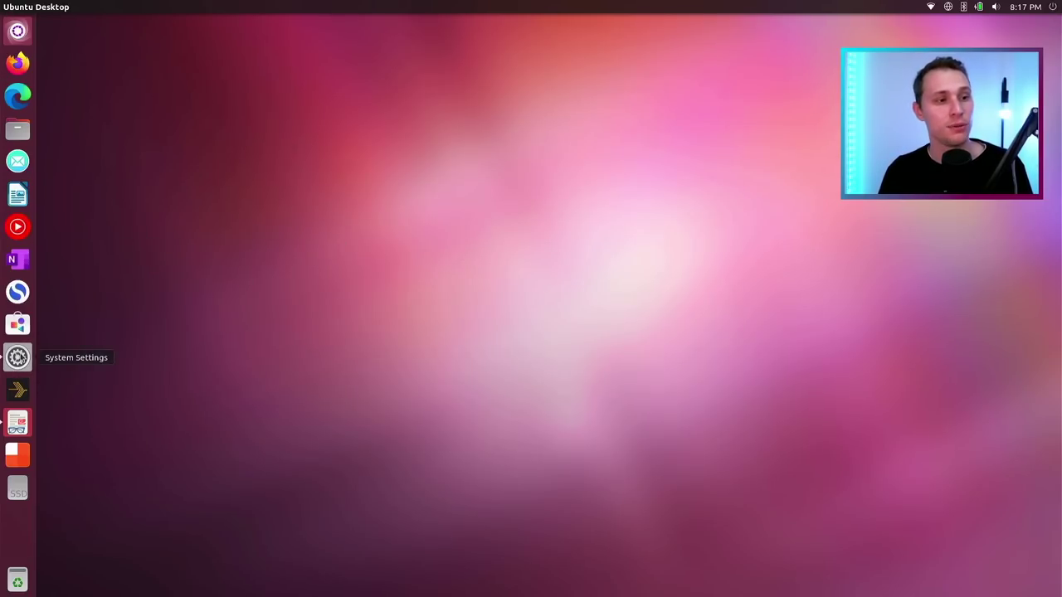
left_click(18, 357)
left_click(18, 357)
left_click(18, 356)
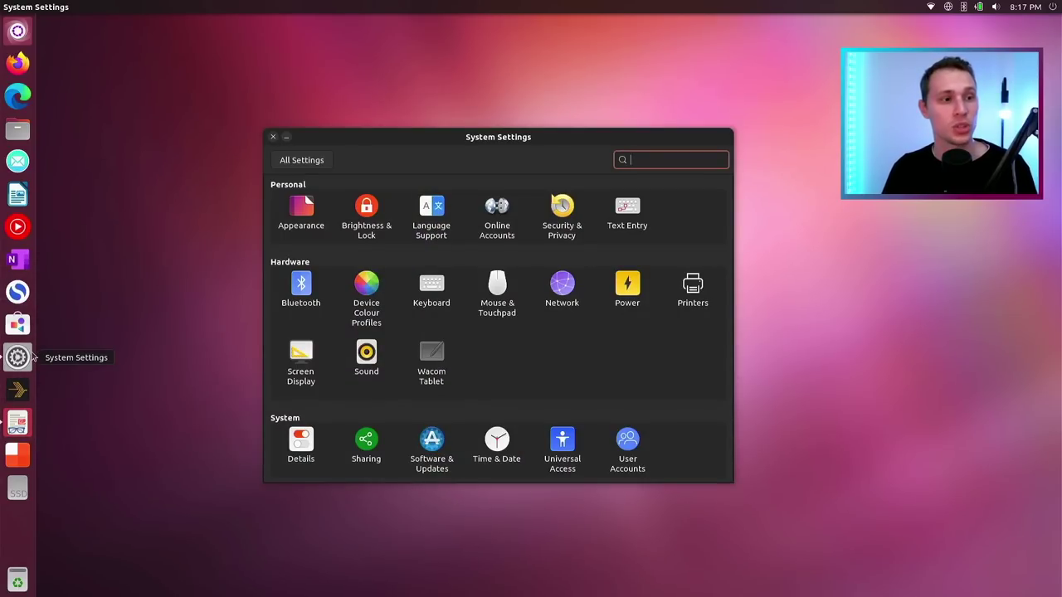
left_click(18, 357)
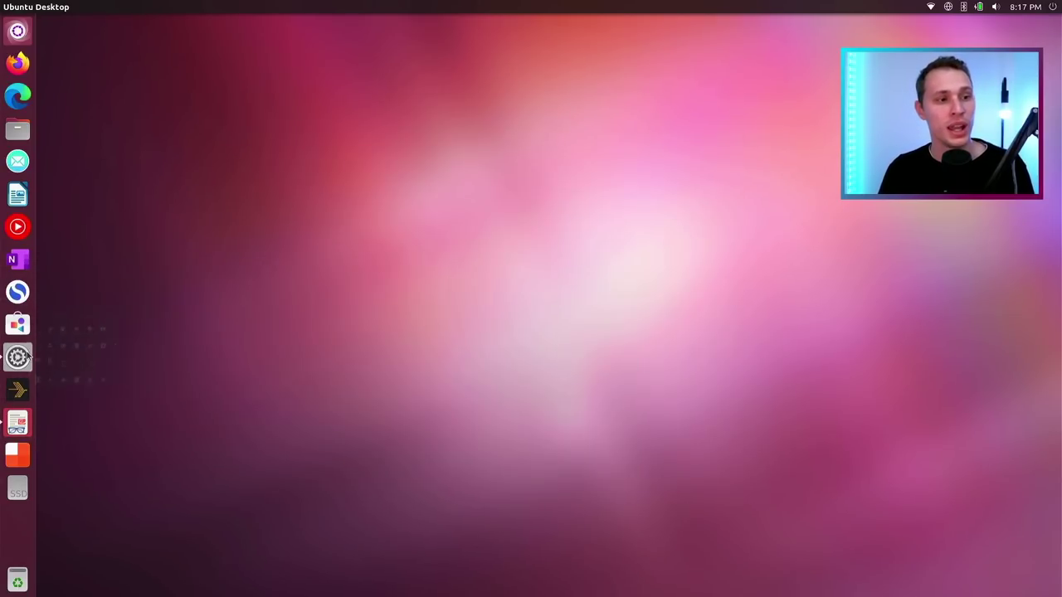
left_click(19, 357)
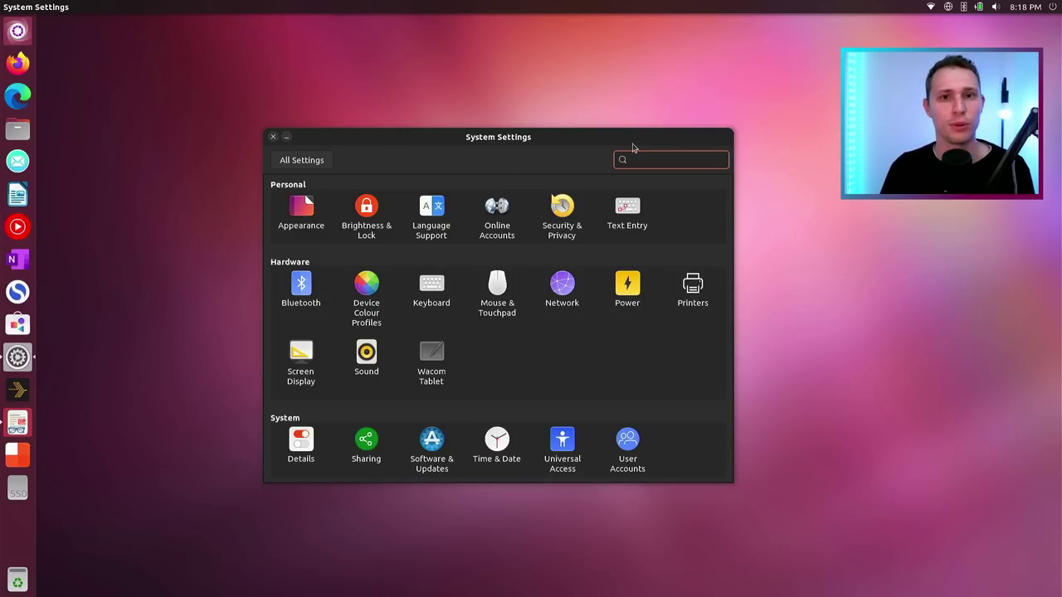
Check the volume and battery indicator menus, then close System Settings.
scroll(997, 8, "down", 2)
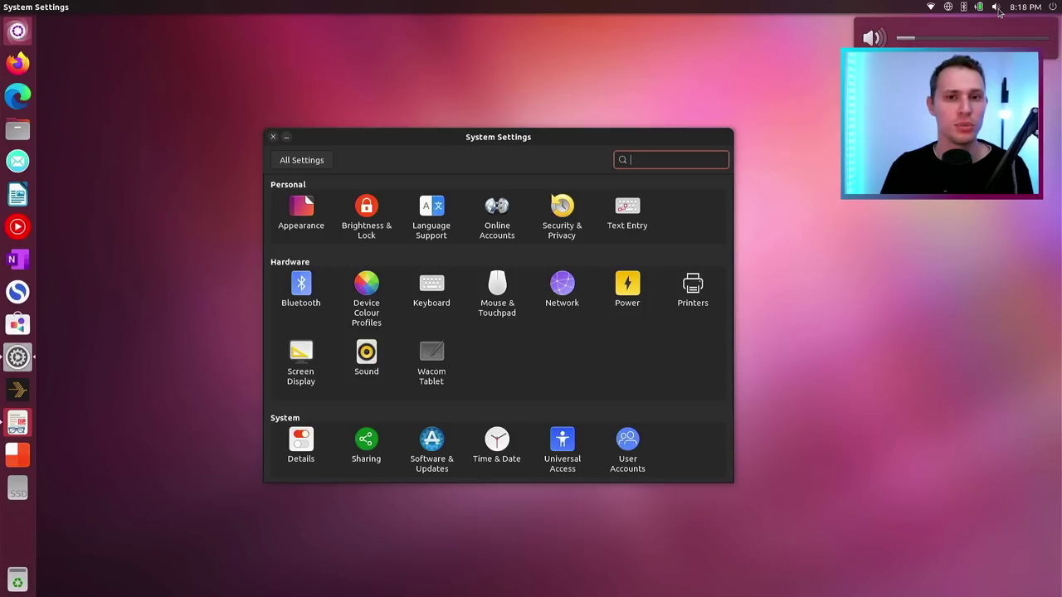
left_click(996, 9)
mouse_move(981, 8)
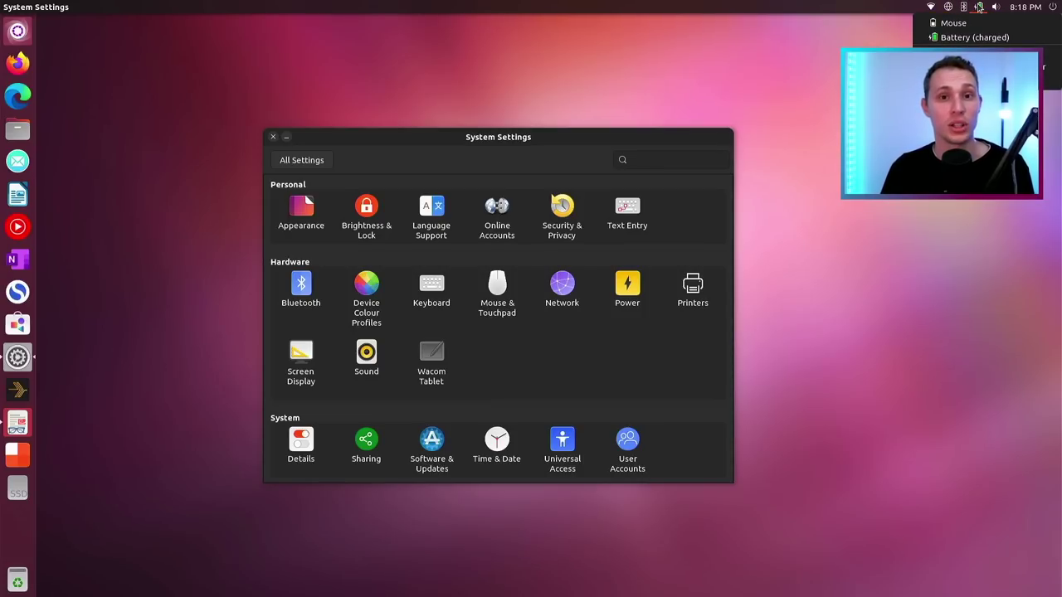
key("Escape")
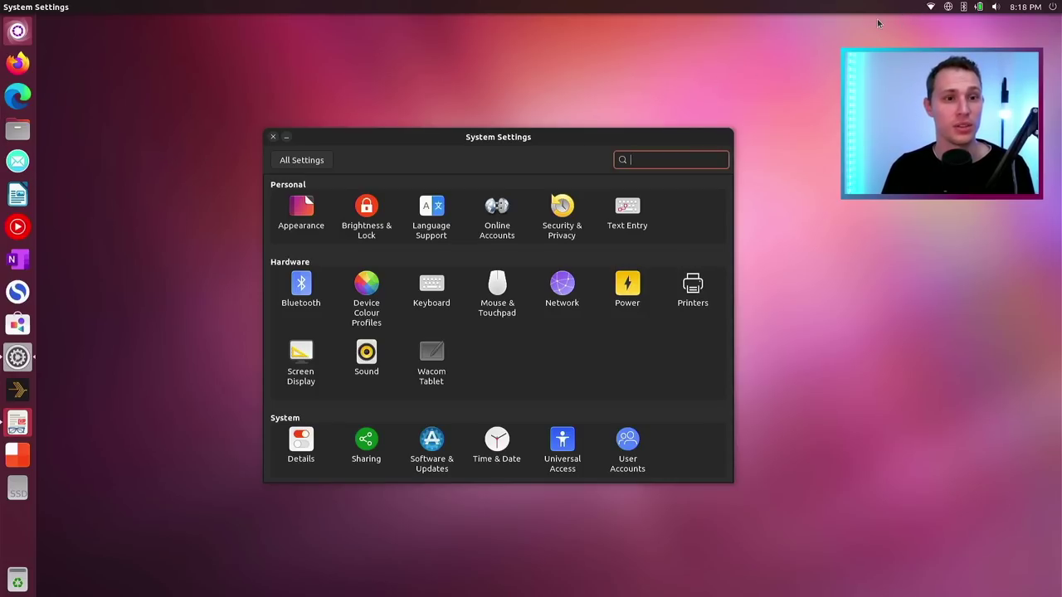
left_click(273, 136)
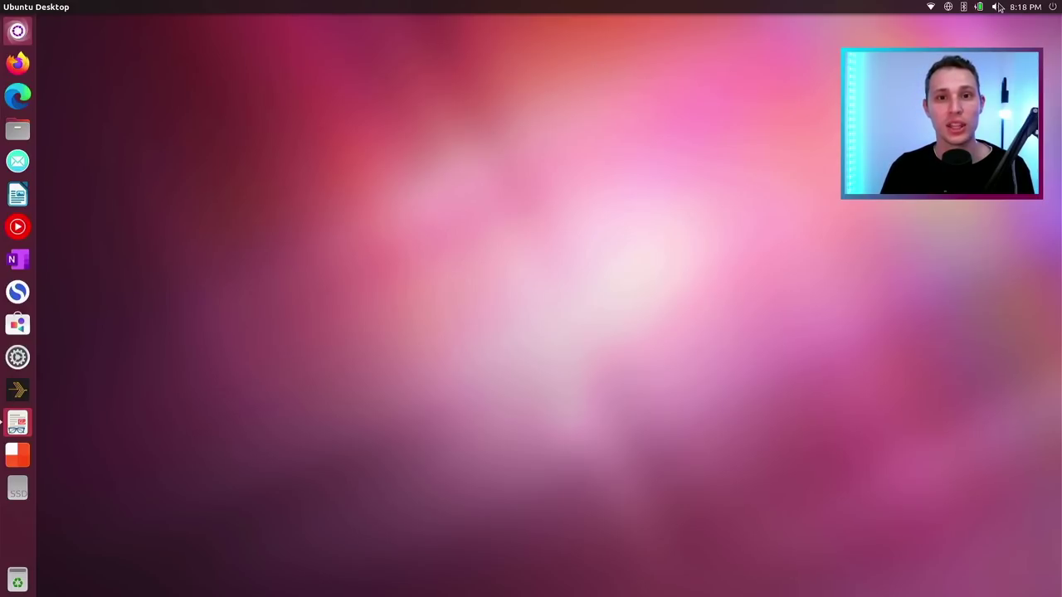
scroll(998, 8, "up", 3)
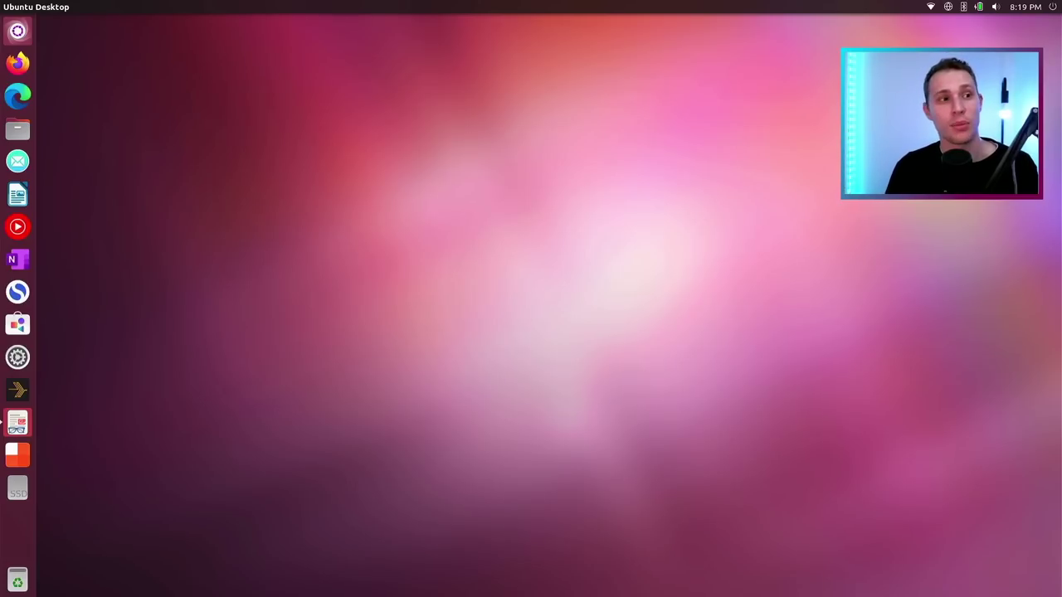
left_click(18, 324)
left_click_drag(301, 19, 532, 93)
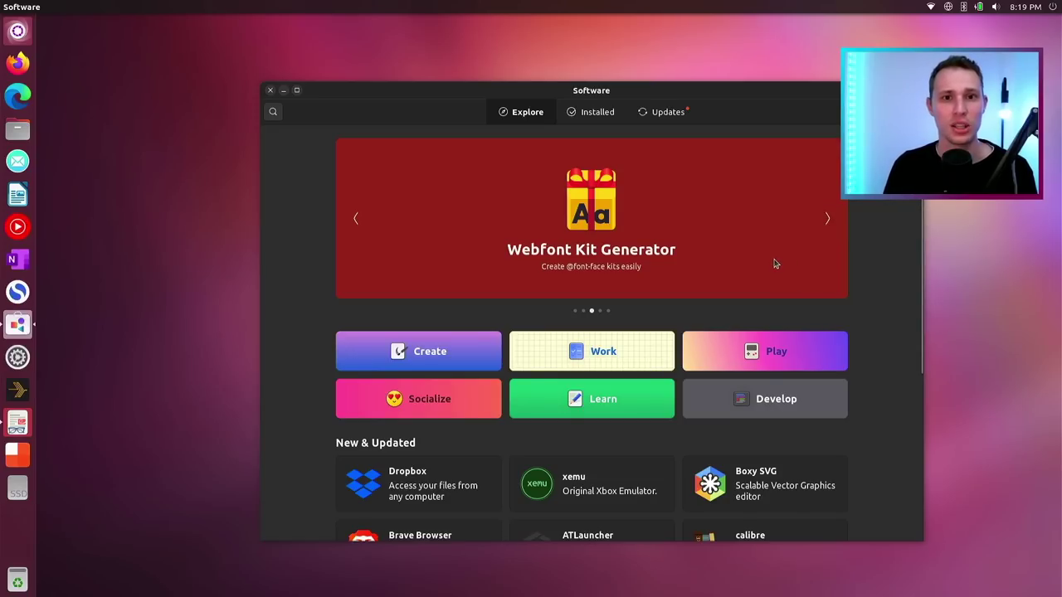
left_click_drag(680, 91, 646, 81)
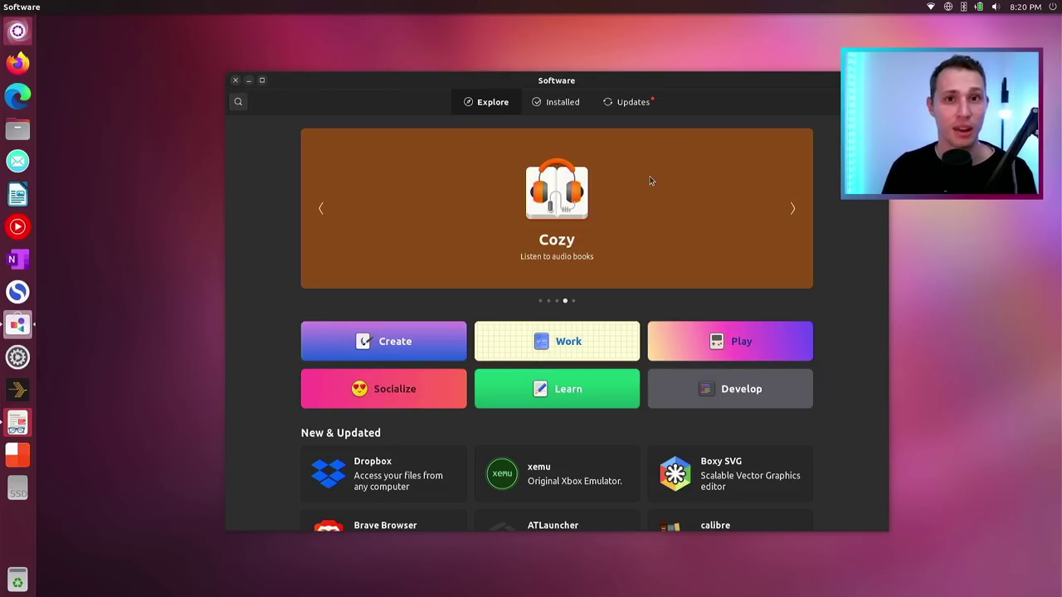
key("alt+F4")
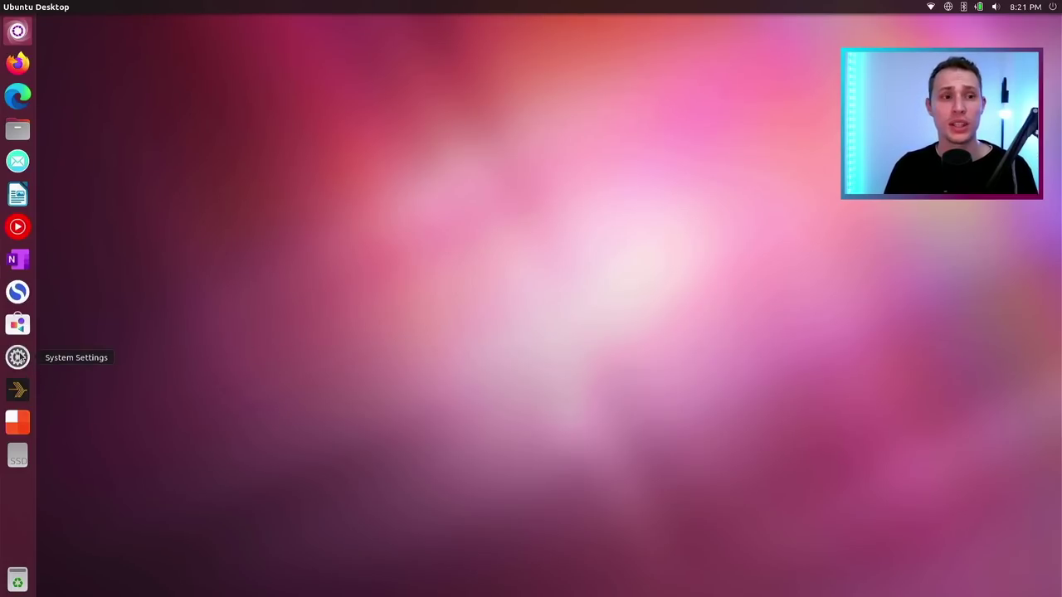
Open System Settings and go to the Screen Display page under Hardware.
left_click(18, 357)
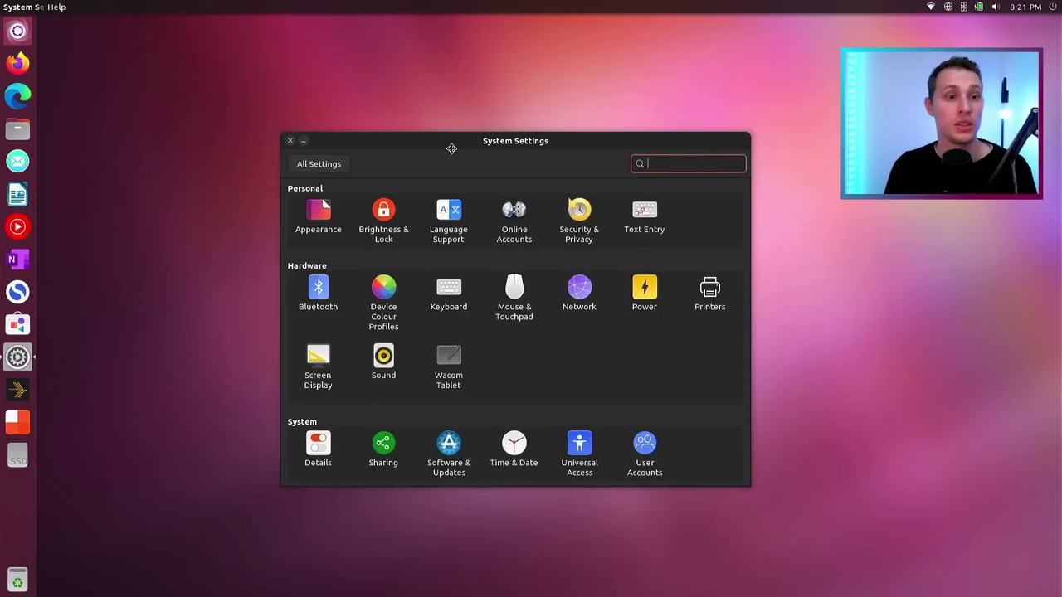
left_click(315, 358)
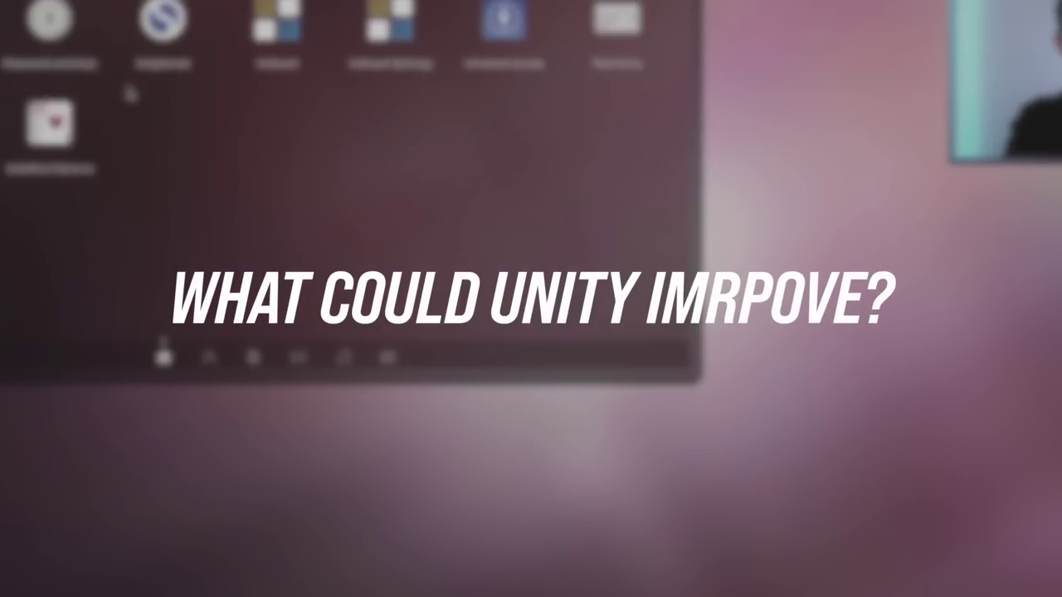
Open Keyboard settings and show the Windows category of its Shortcuts tab.
key("Return")
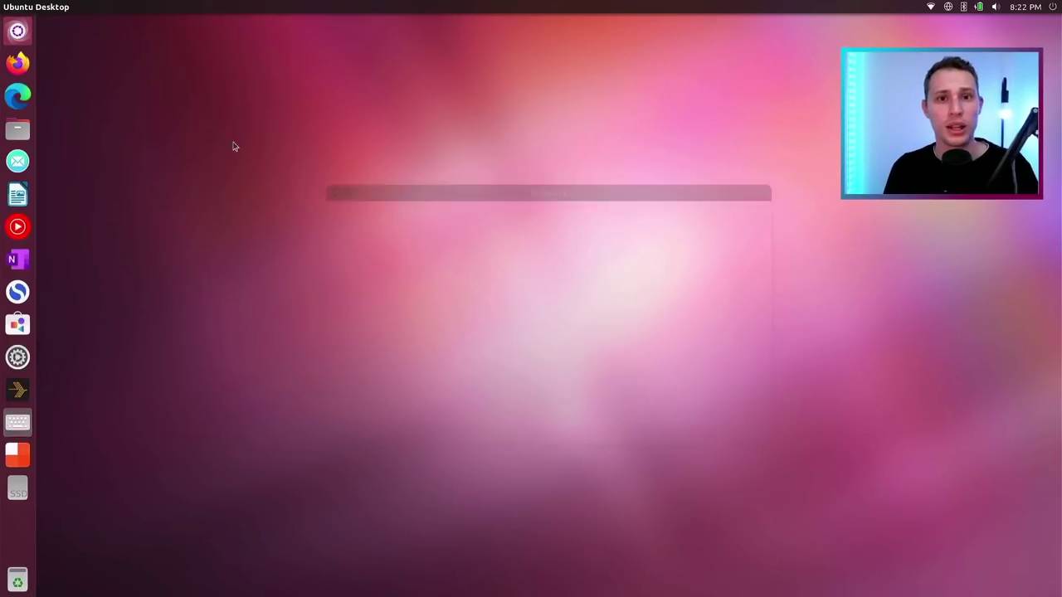
left_click_drag(430, 183, 410, 162)
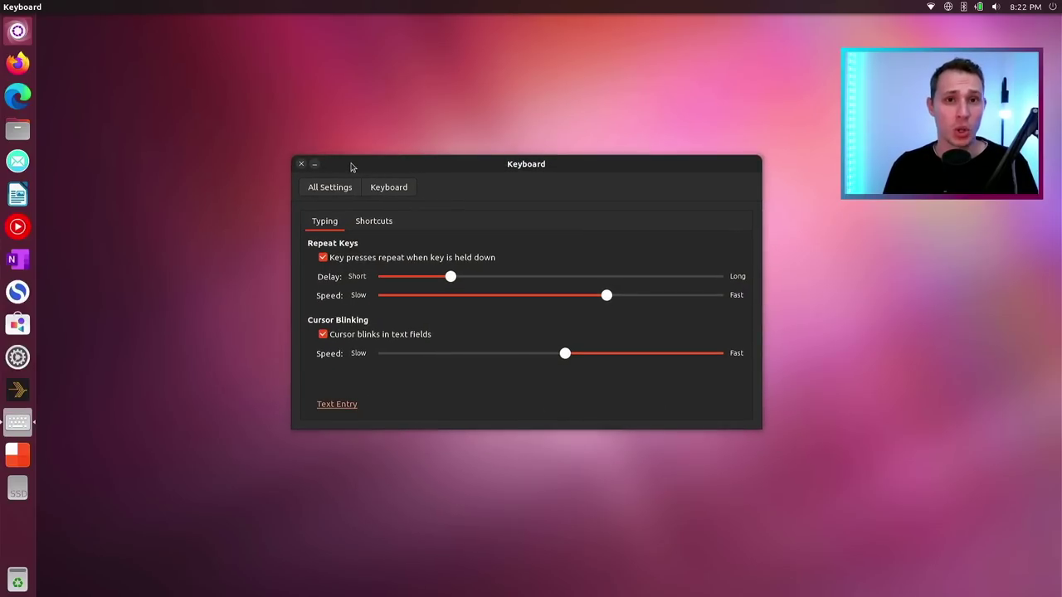
left_click(371, 228)
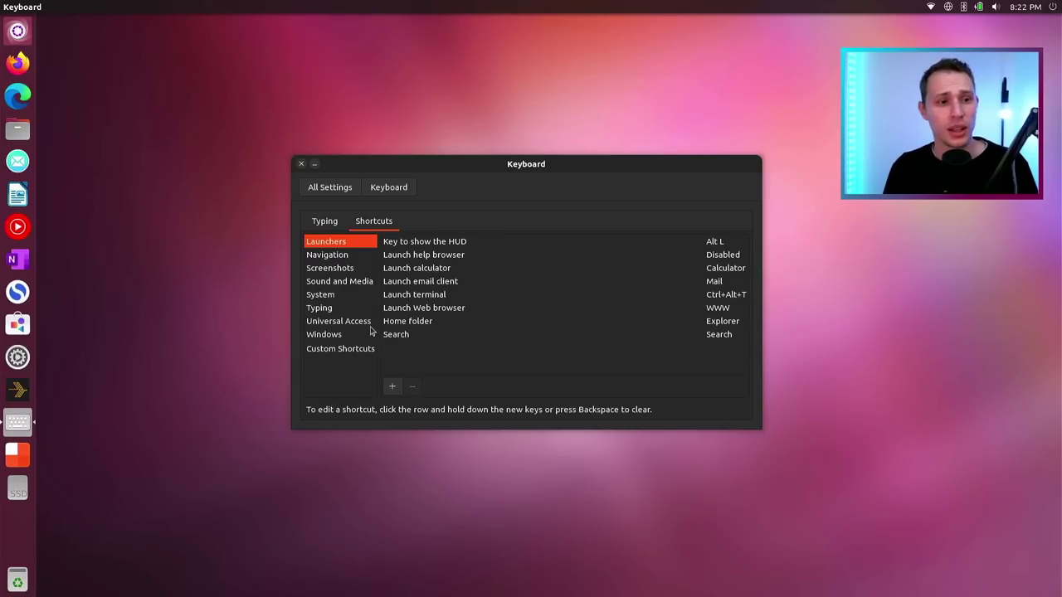
left_click(324, 335)
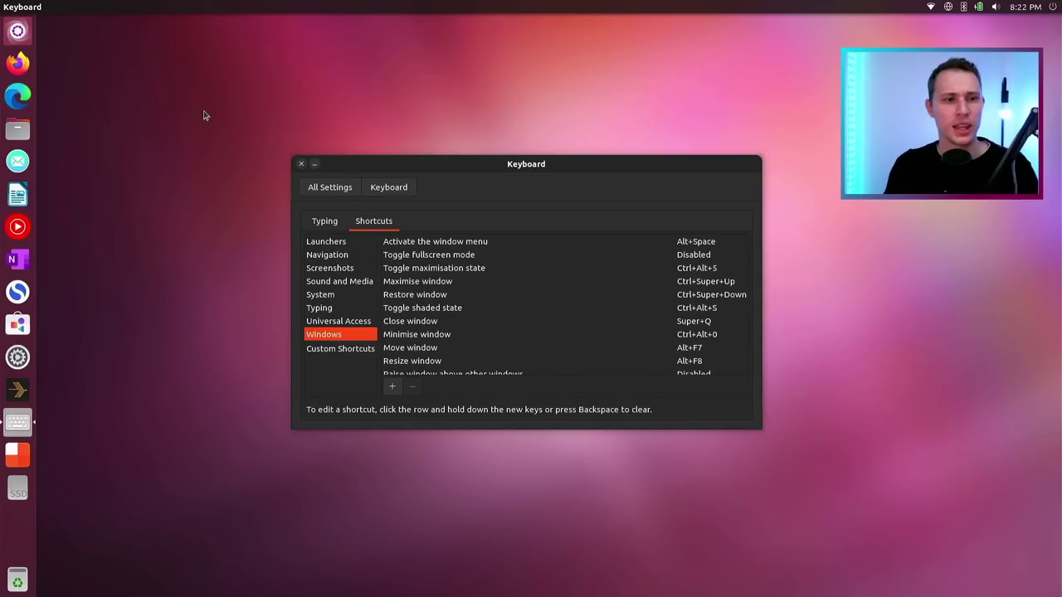
Cycle through workspaces with Ctrl+Alt+arrows, then shift the Keyboard window right and back left.
key("ctrl+alt+Down")
key("ctrl+alt+Right")
key("ctrl+alt+Left")
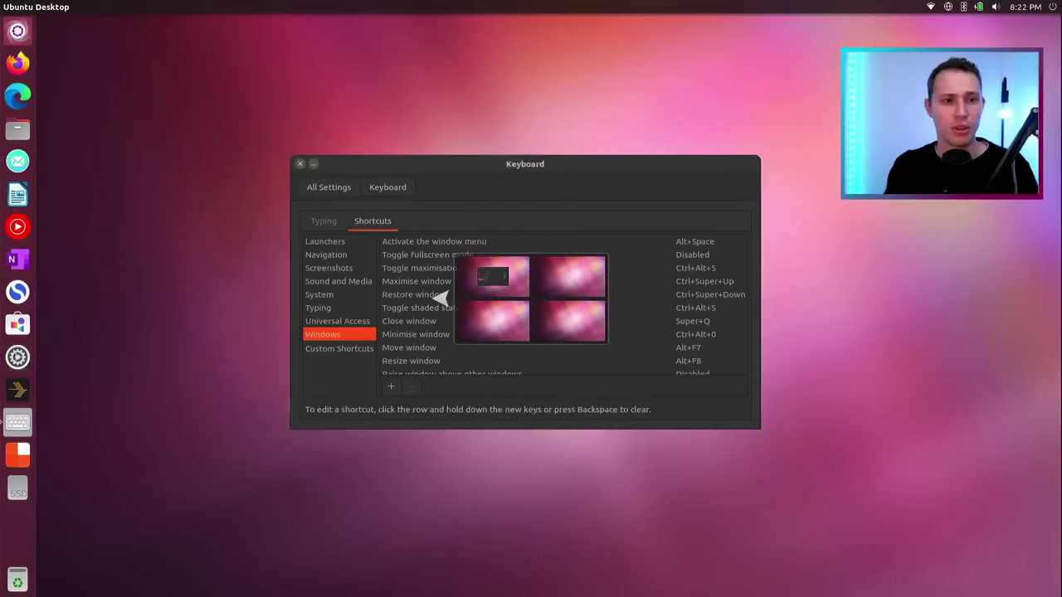
key("ctrl+alt+Up")
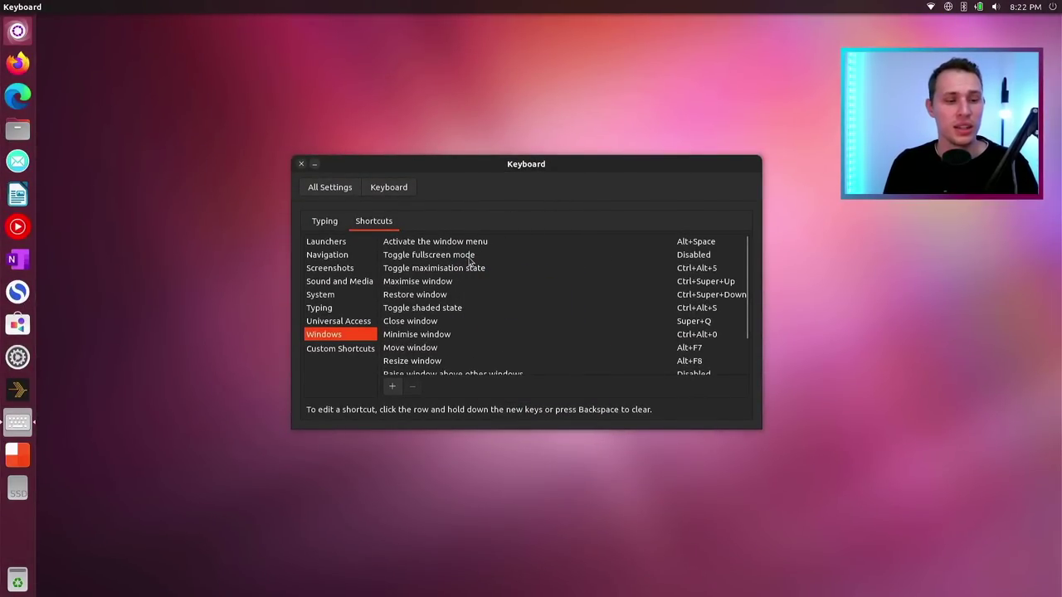
left_click_drag(488, 163, 553, 122)
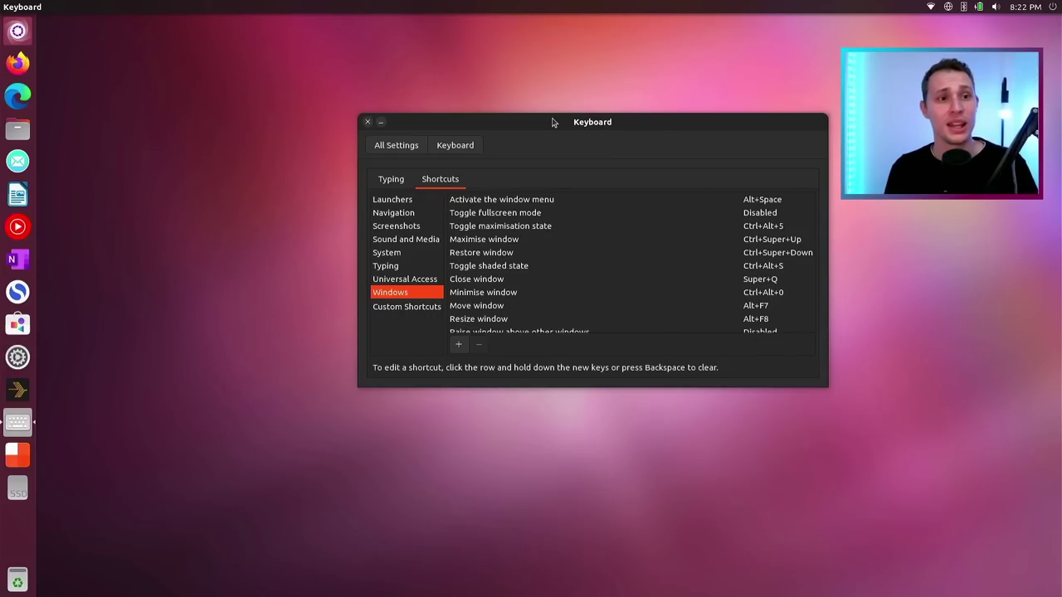
left_click_drag(554, 122, 359, 131)
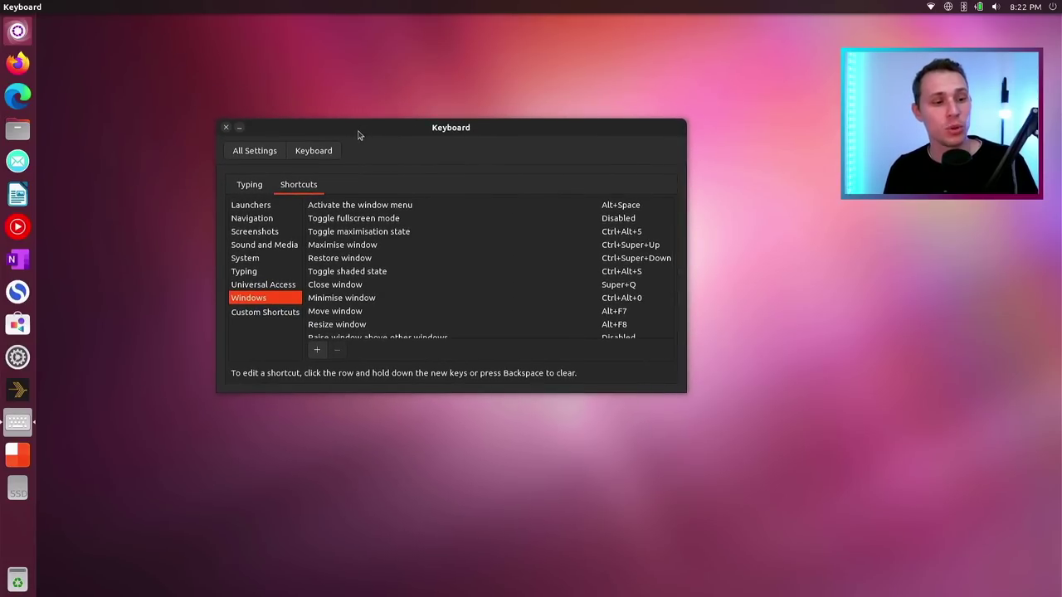
Show the Super-key shortcuts overlay twice, then close Keyboard settings with Alt+F4.
key("super")
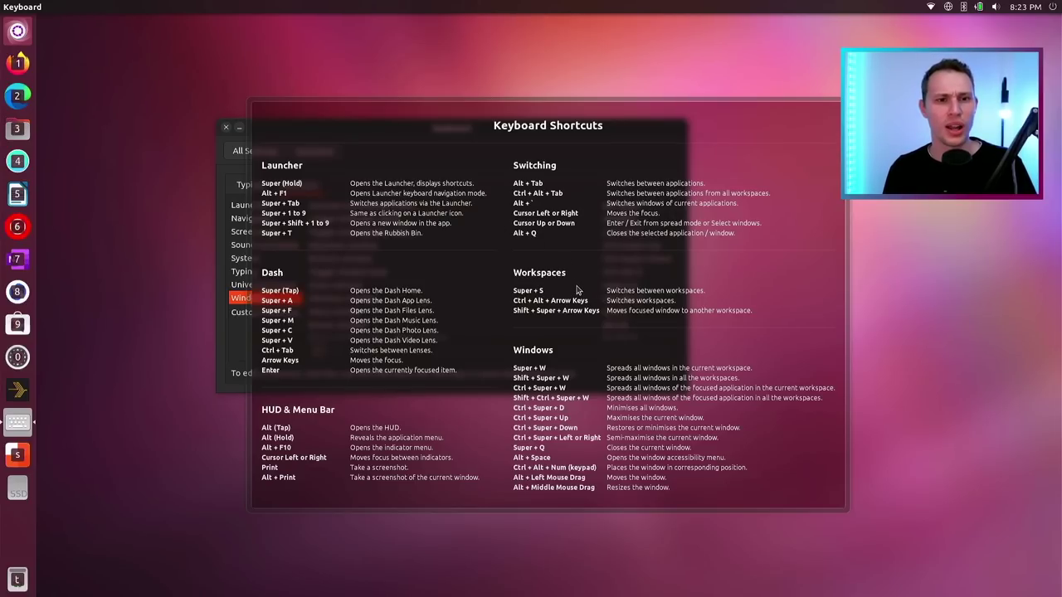
key("super")
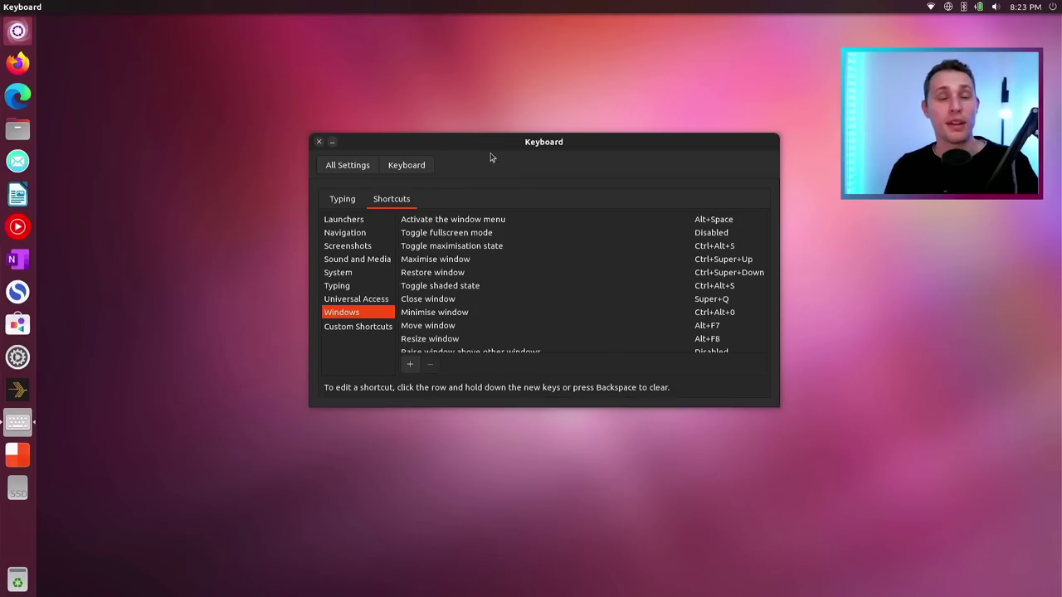
key("super")
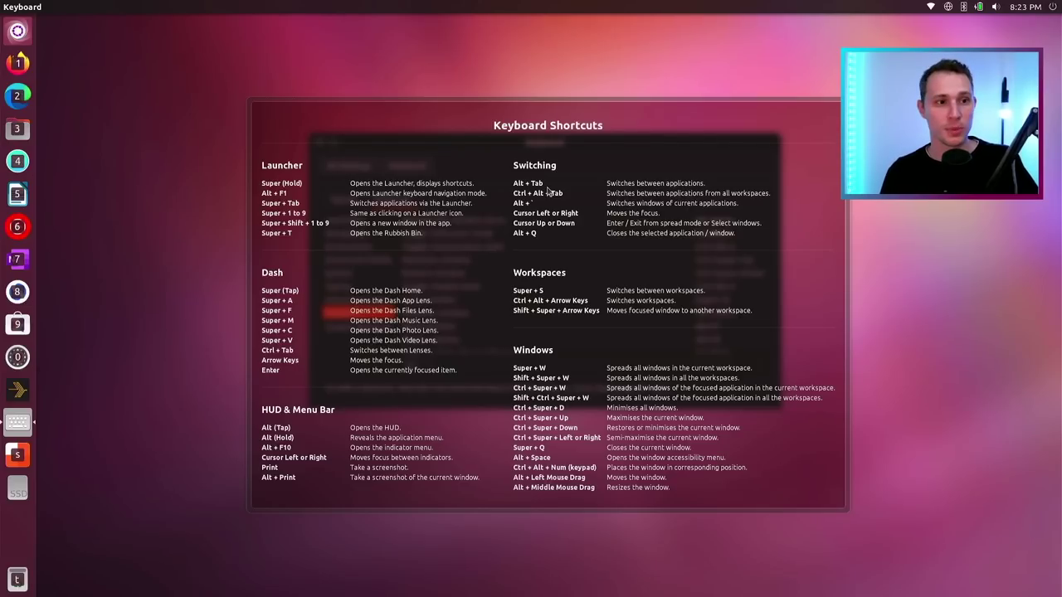
key("alt+F4")
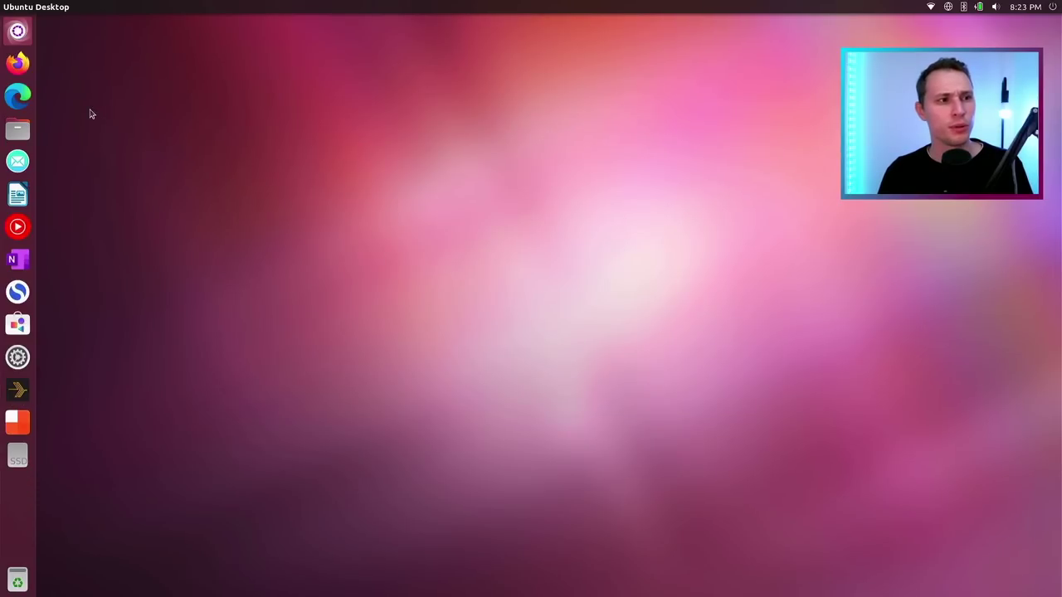
left_click(17, 96)
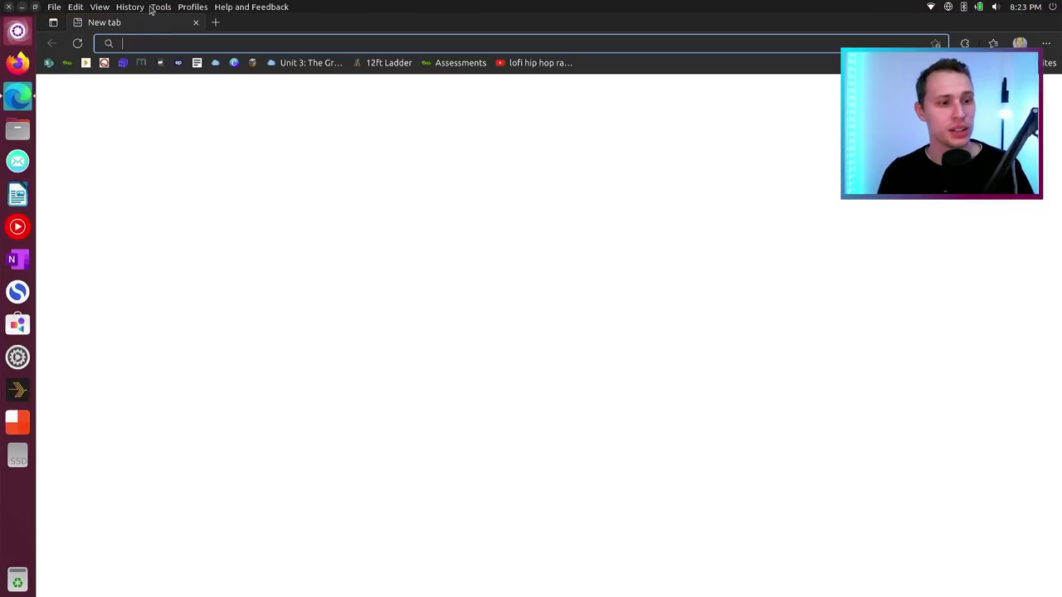
key("alt")
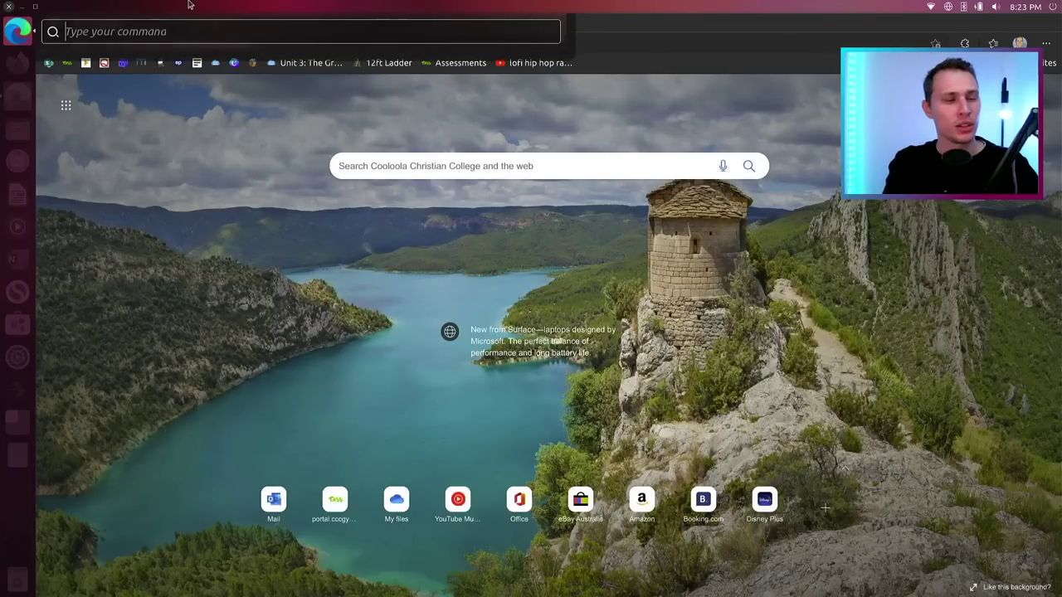
type("histo")
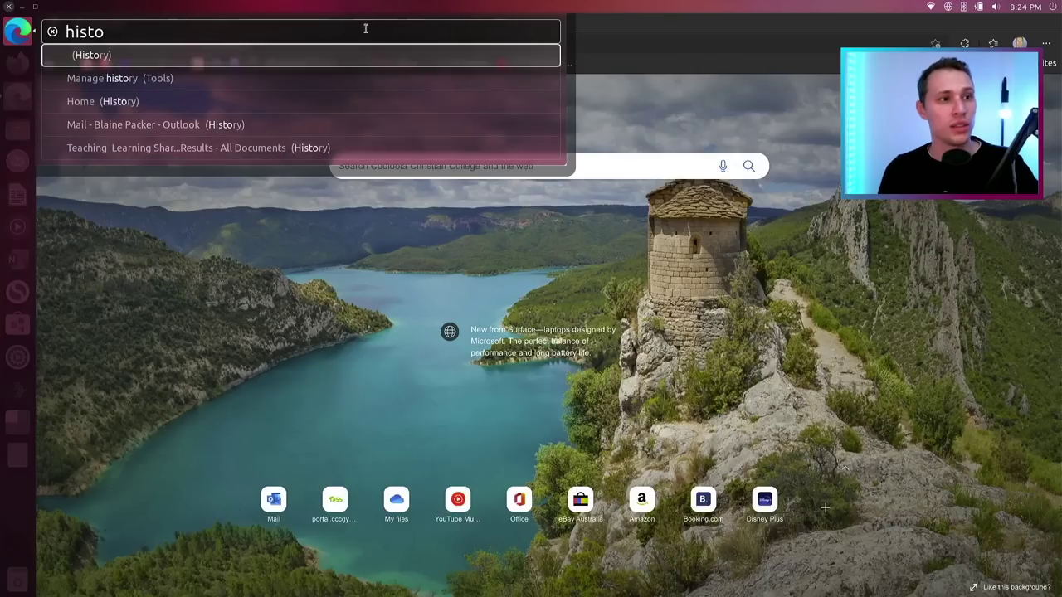
key("Escape")
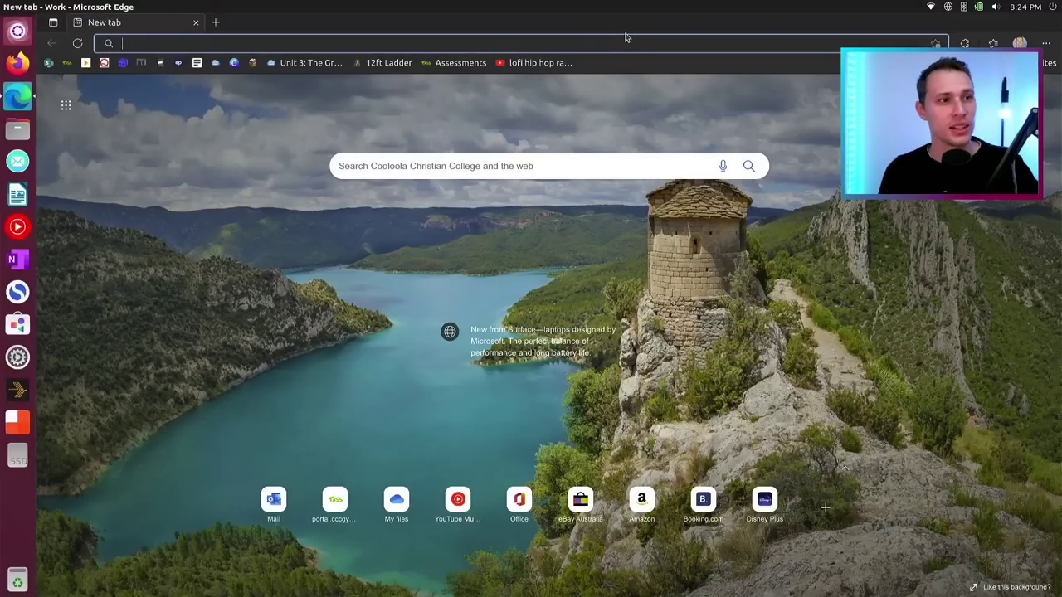
left_click(8, 6)
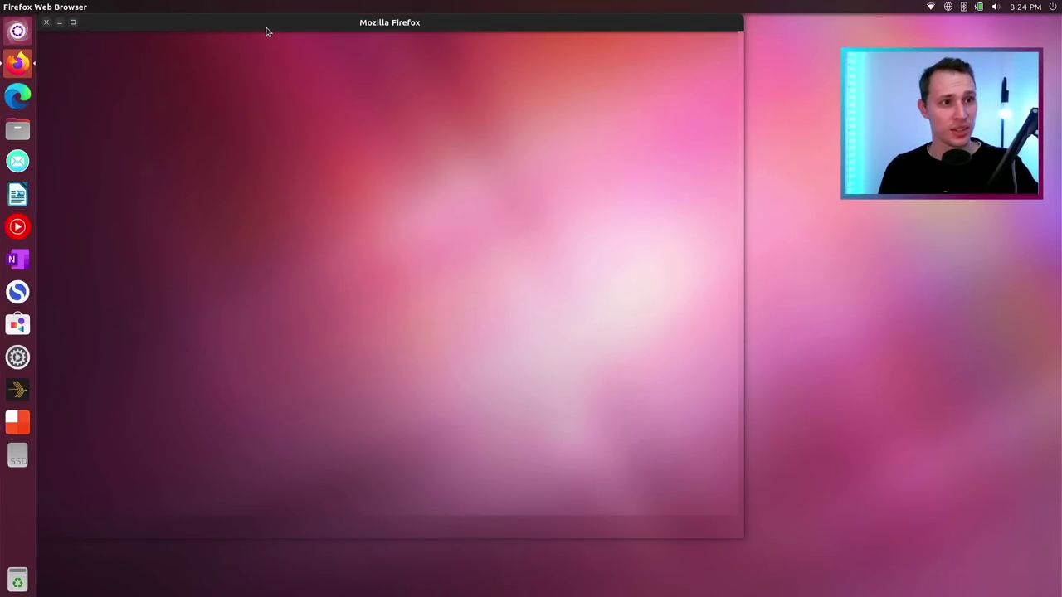
Move the Firefox window, open and close its application menu, then close Firefox.
left_click_drag(266, 28, 363, 50)
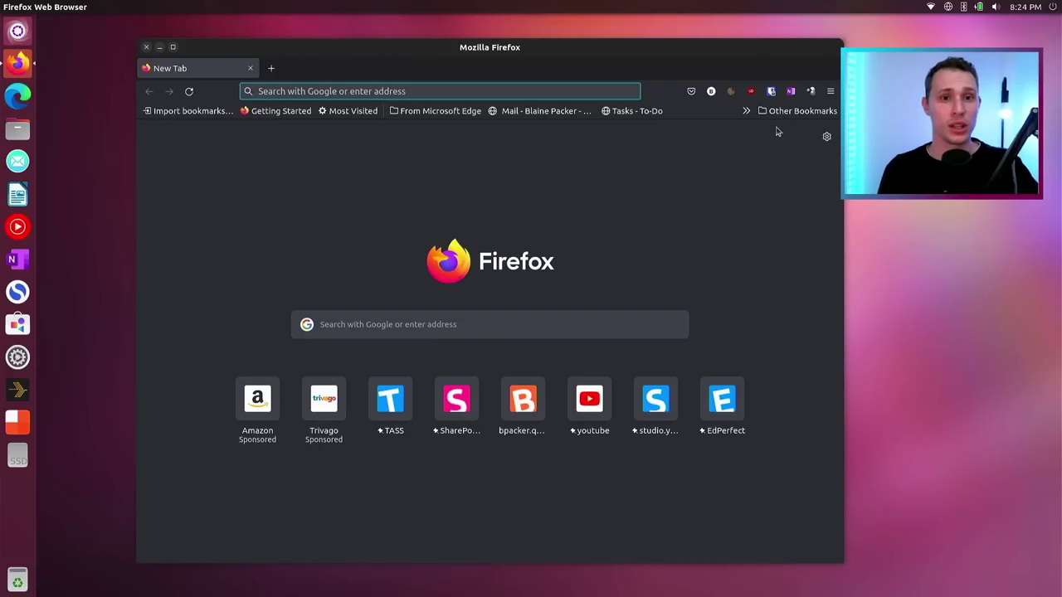
left_click(830, 92)
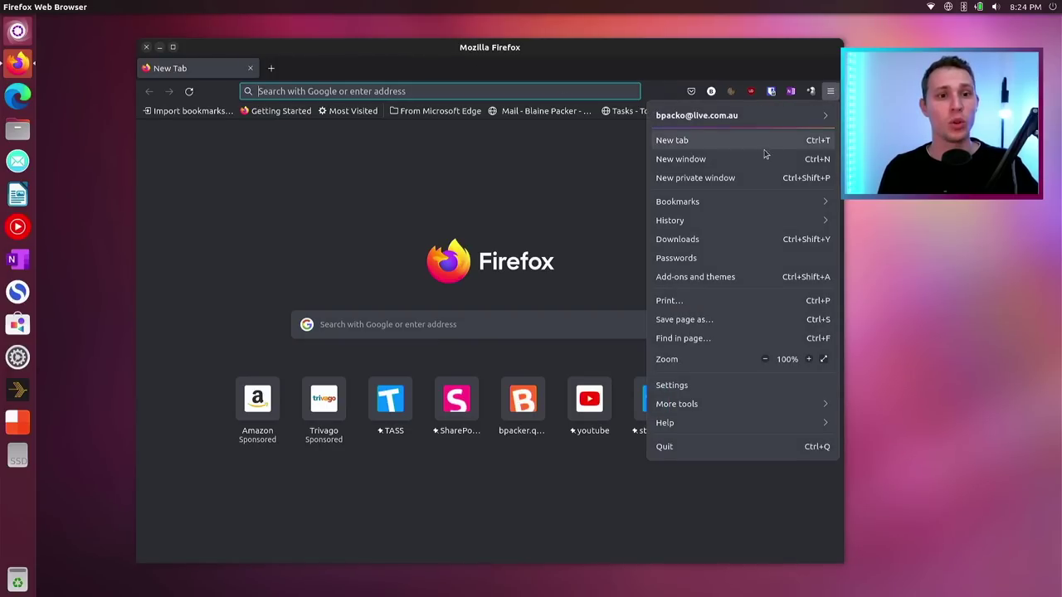
left_click(829, 91)
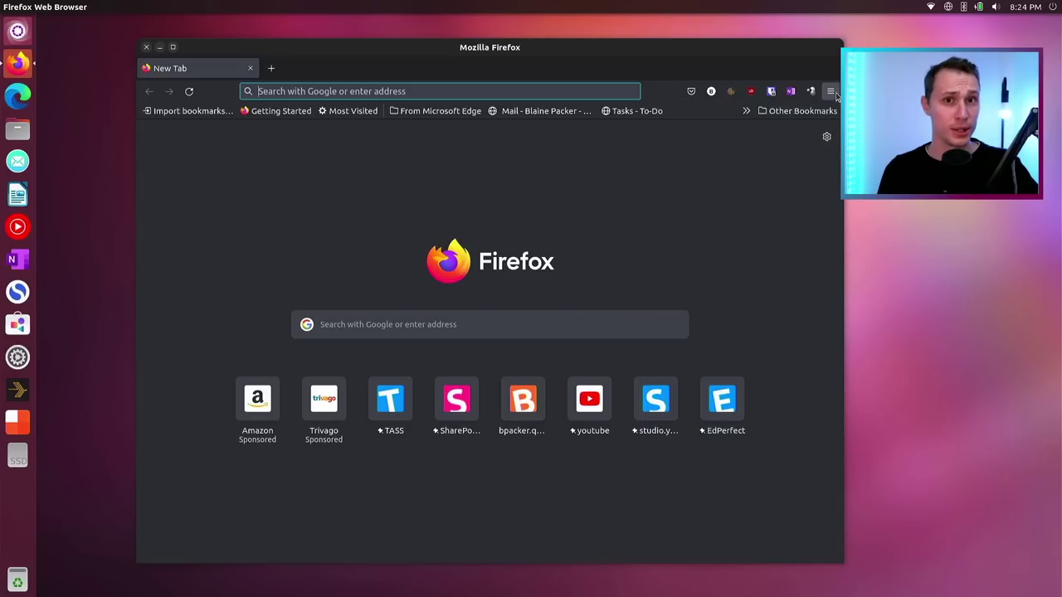
left_click(147, 47)
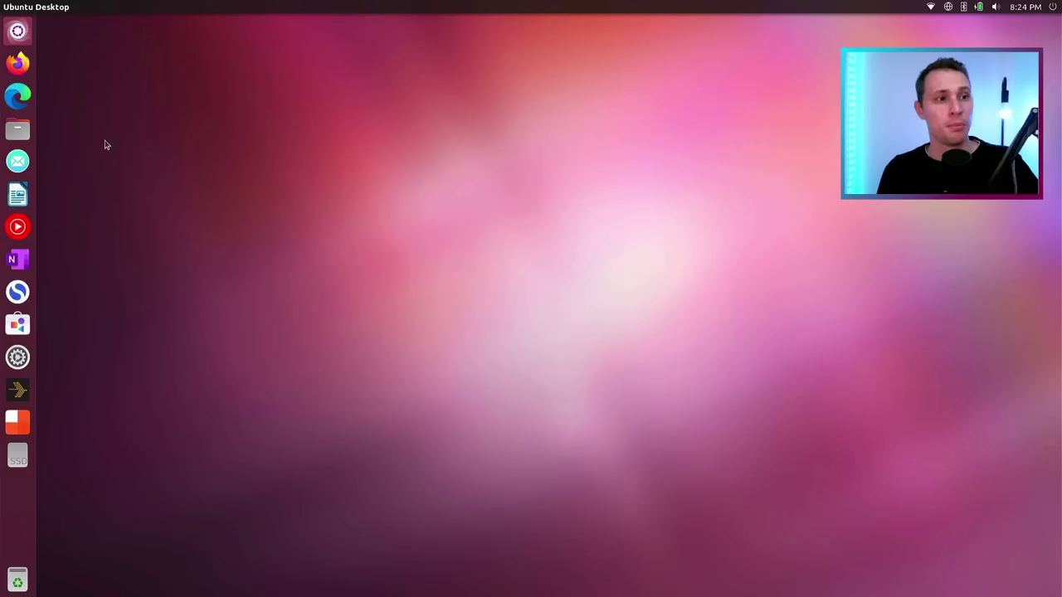
left_click(25, 289)
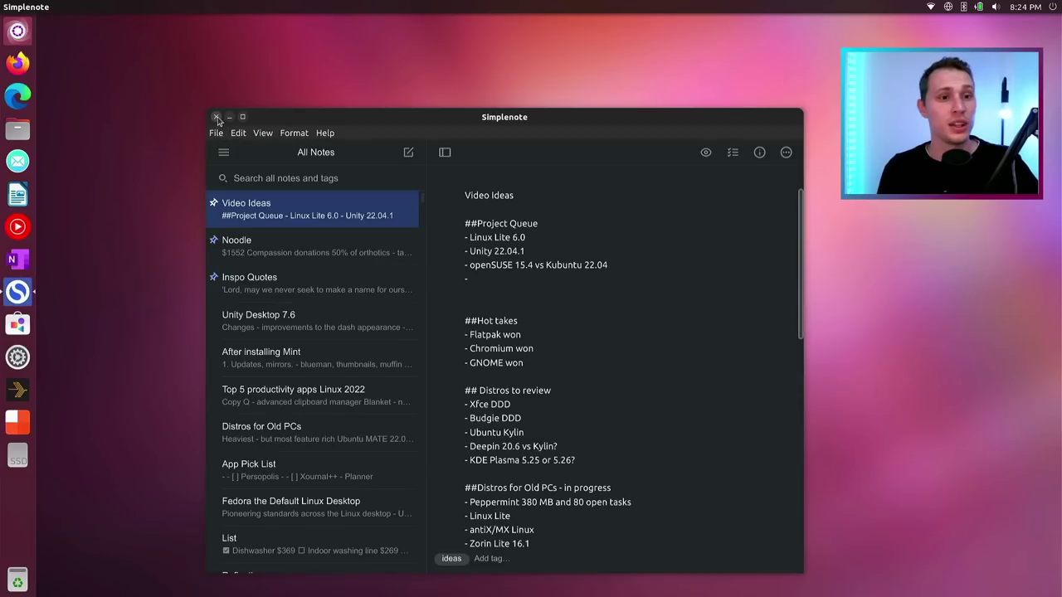
left_click(217, 118)
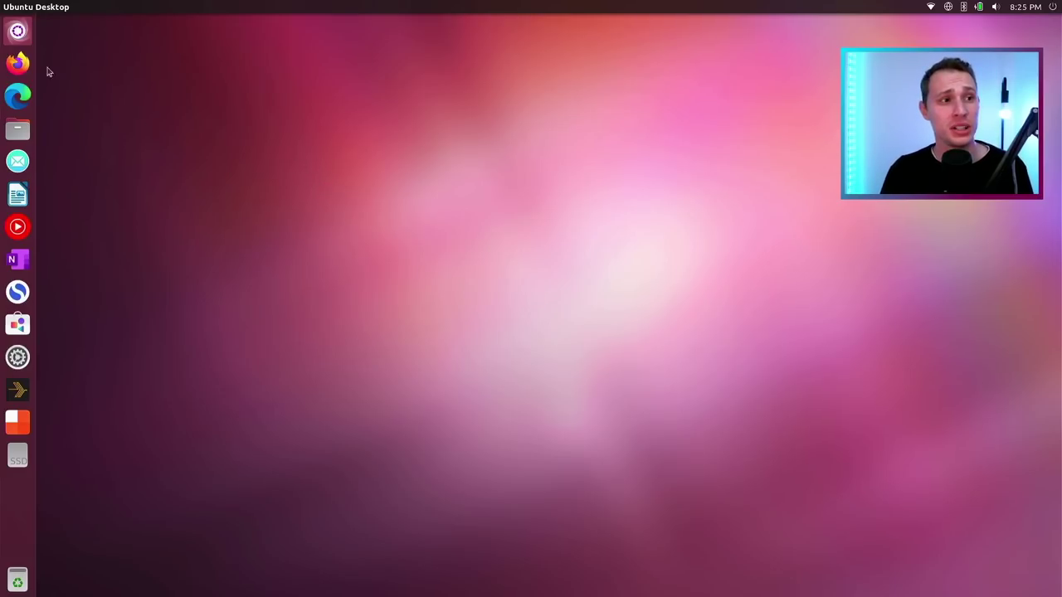
Clear the old Dash search, browse the Files, Videos and Music lenses, then return Home.
left_click(18, 31)
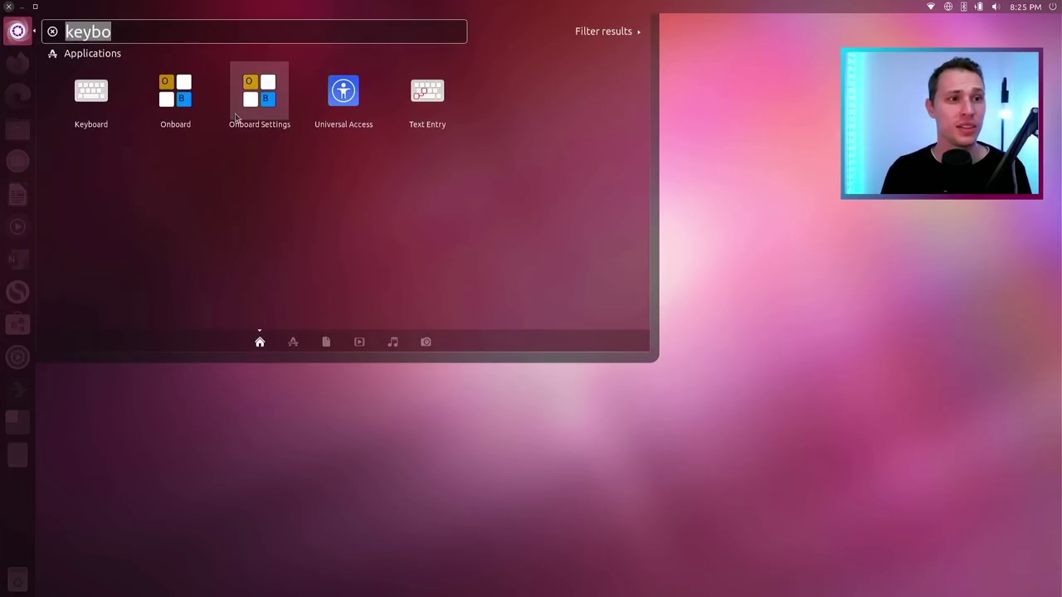
left_click(259, 341)
key("super")
key("super")
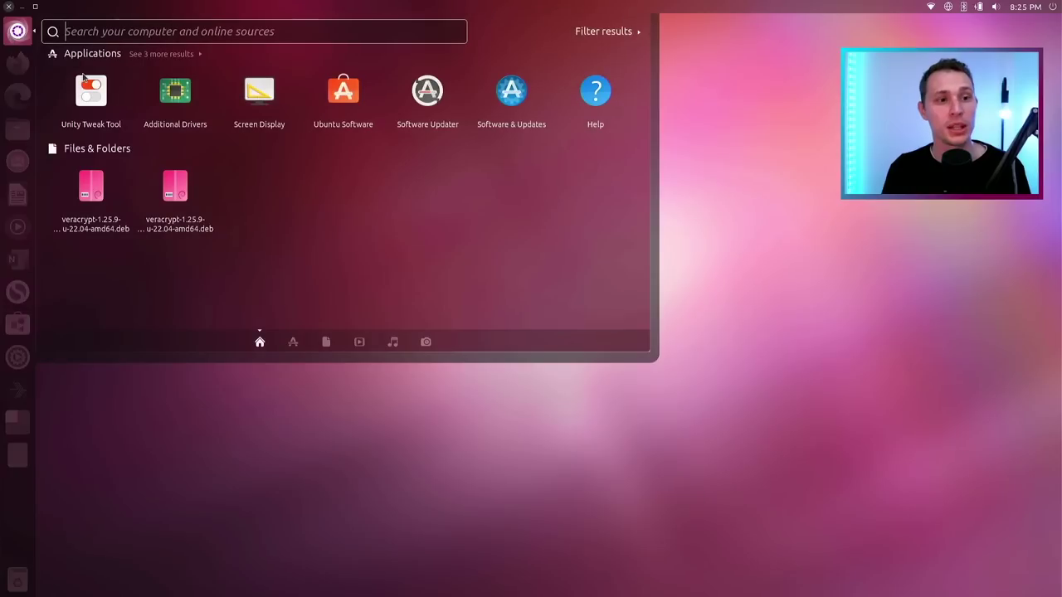
left_click(322, 342)
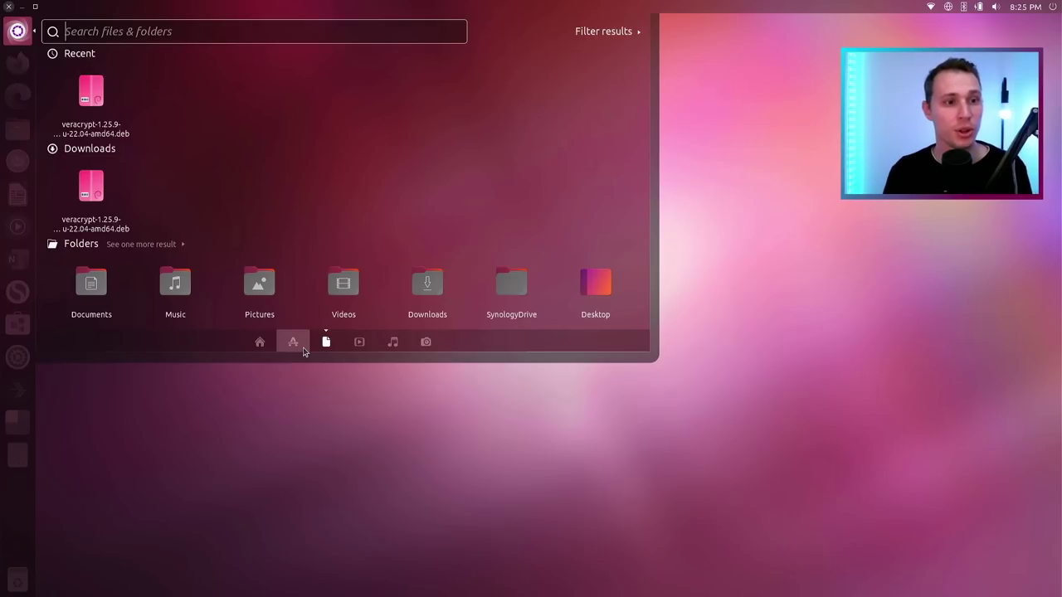
left_click(362, 346)
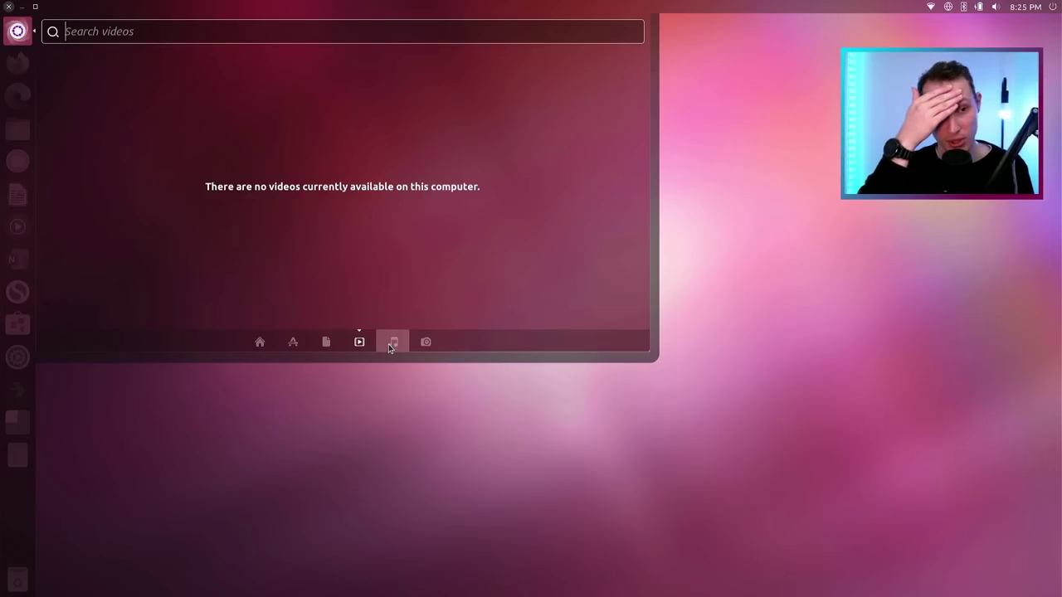
left_click(392, 343)
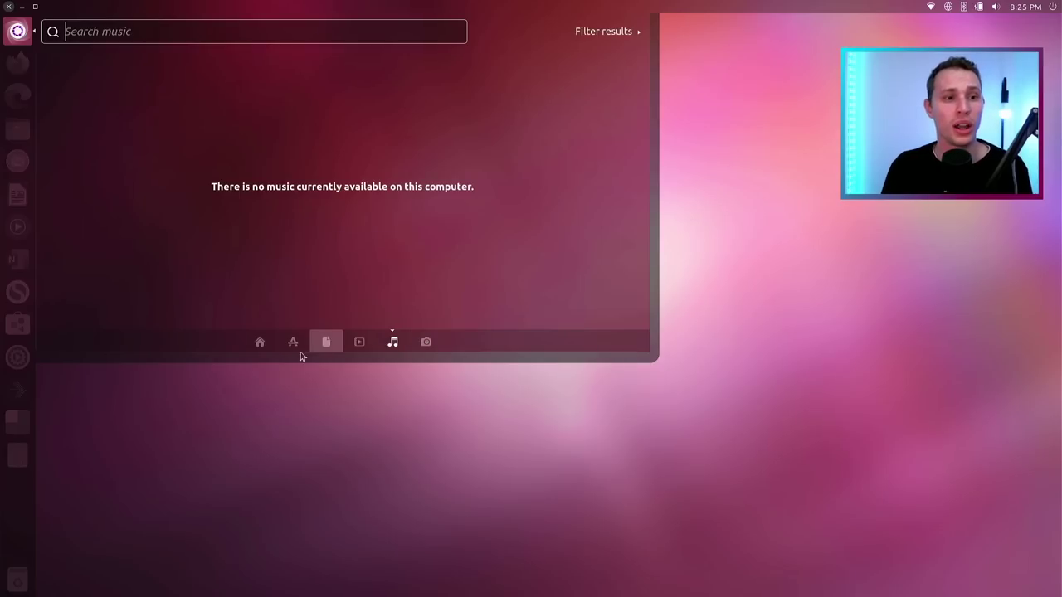
left_click(259, 342)
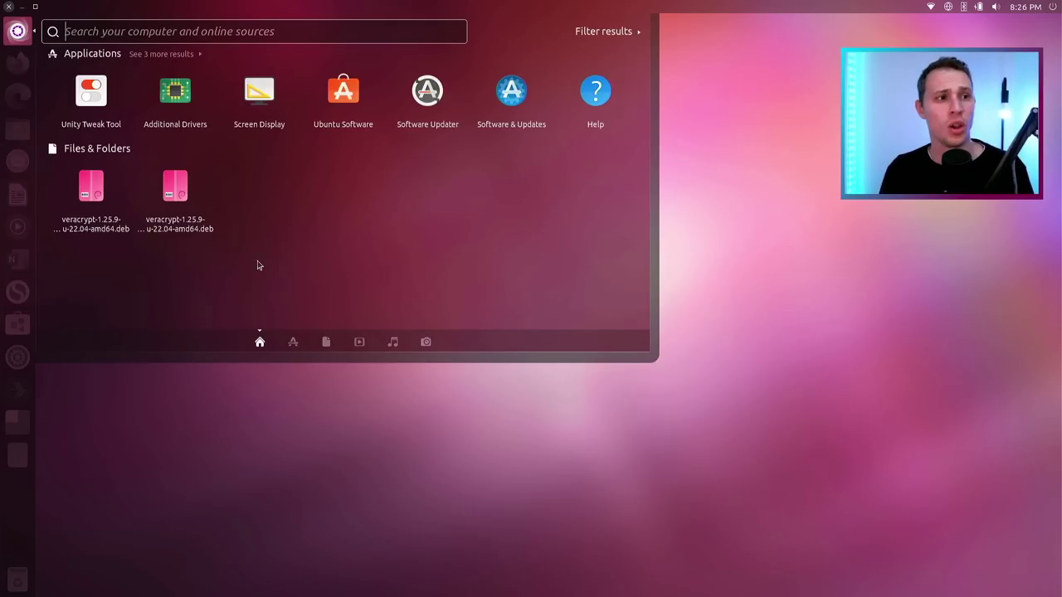
Open the Home folder, then move, maximize, restore and resize its window.
key("Escape")
left_click(21, 135)
left_click_drag(225, 24, 754, 173)
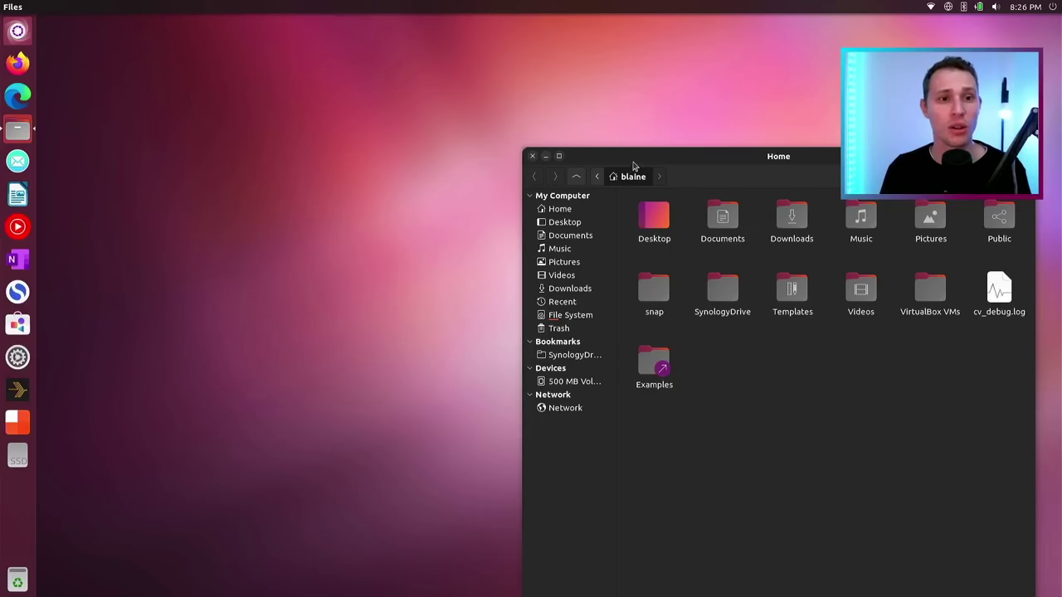
left_click_drag(647, 153, 647, 218)
double_click(647, 224)
left_click_drag(490, 10, 513, 45)
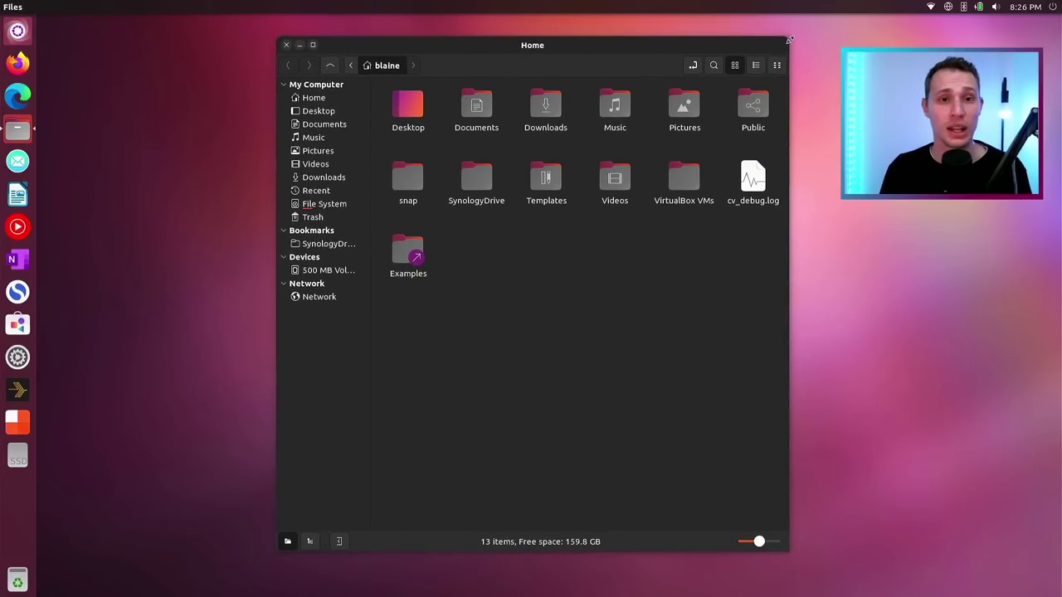
left_click_drag(787, 45, 839, 156)
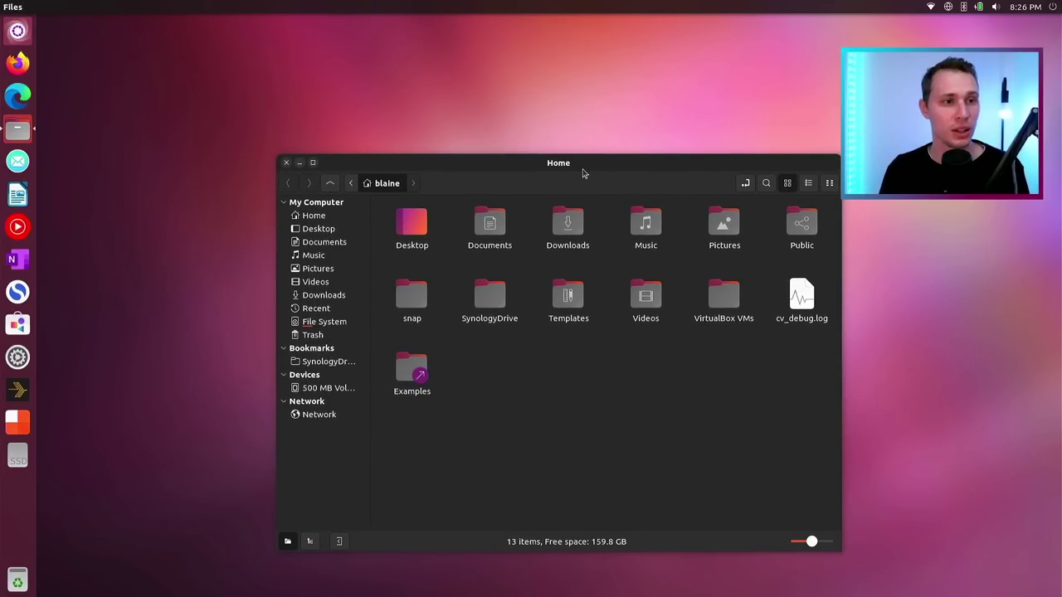
left_click_drag(583, 171, 416, 102)
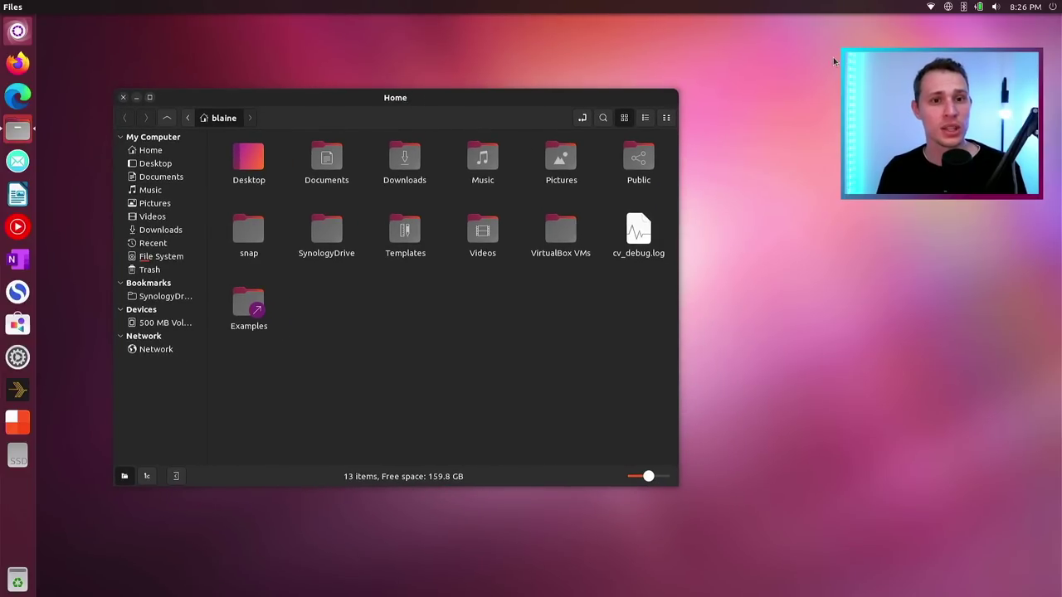
View the context menus for the desktop, the current folder and the Videos folder.
right_click(808, 89)
left_click(763, 176)
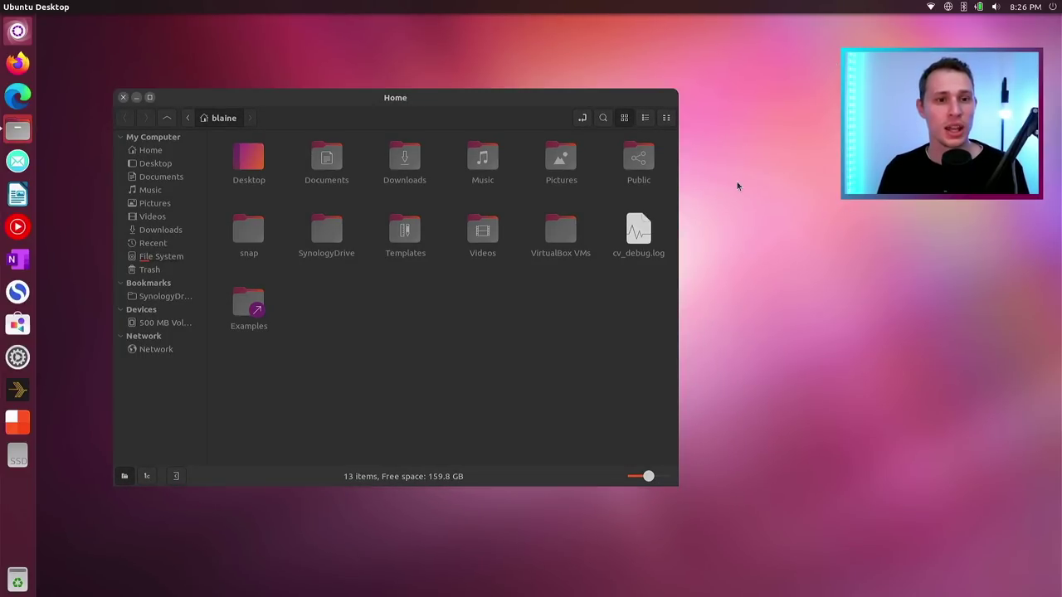
right_click(600, 312)
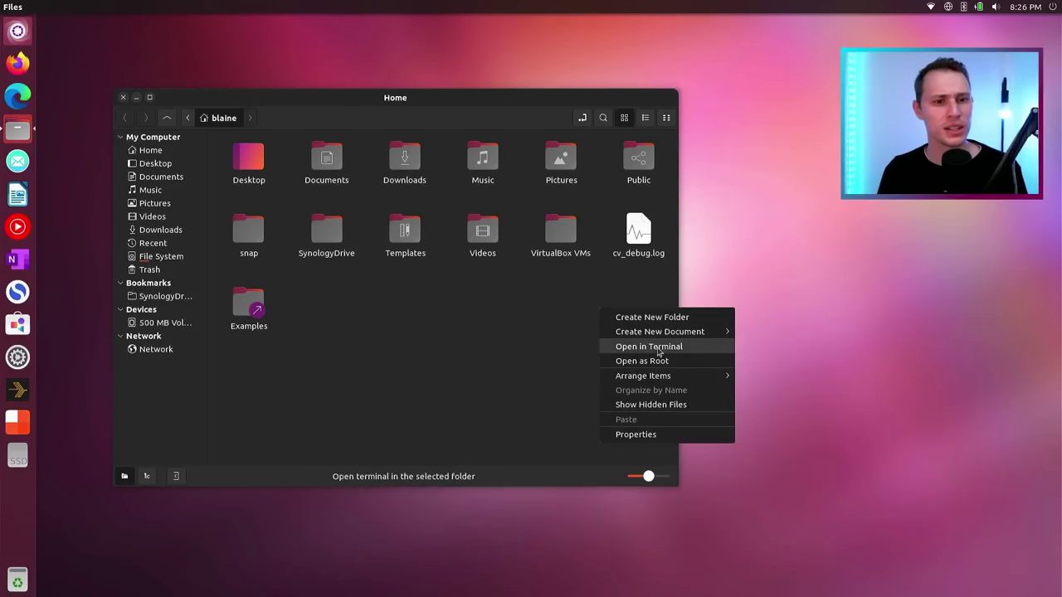
left_click(502, 335)
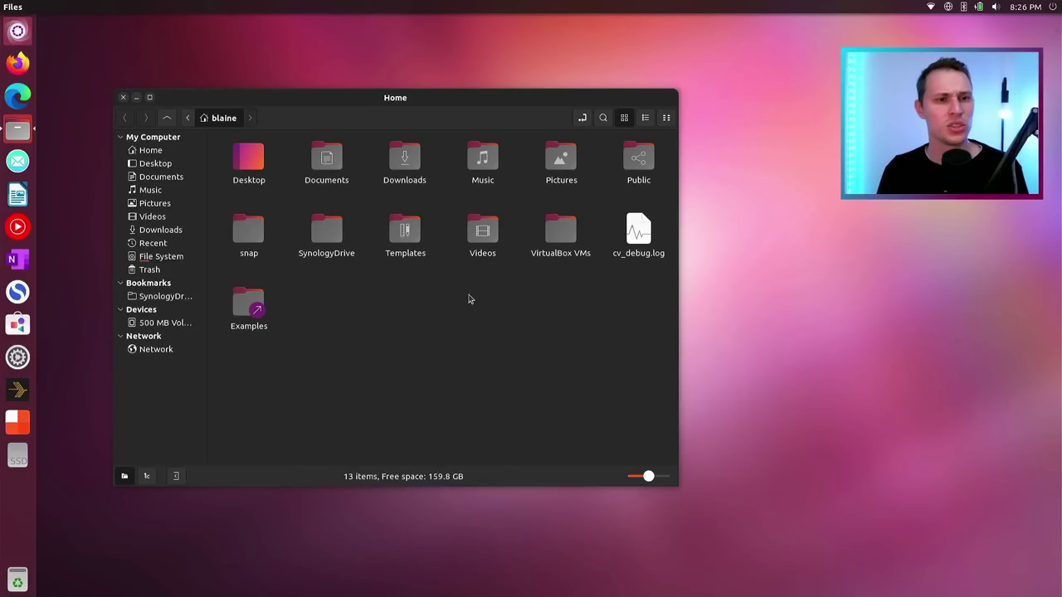
right_click(483, 238)
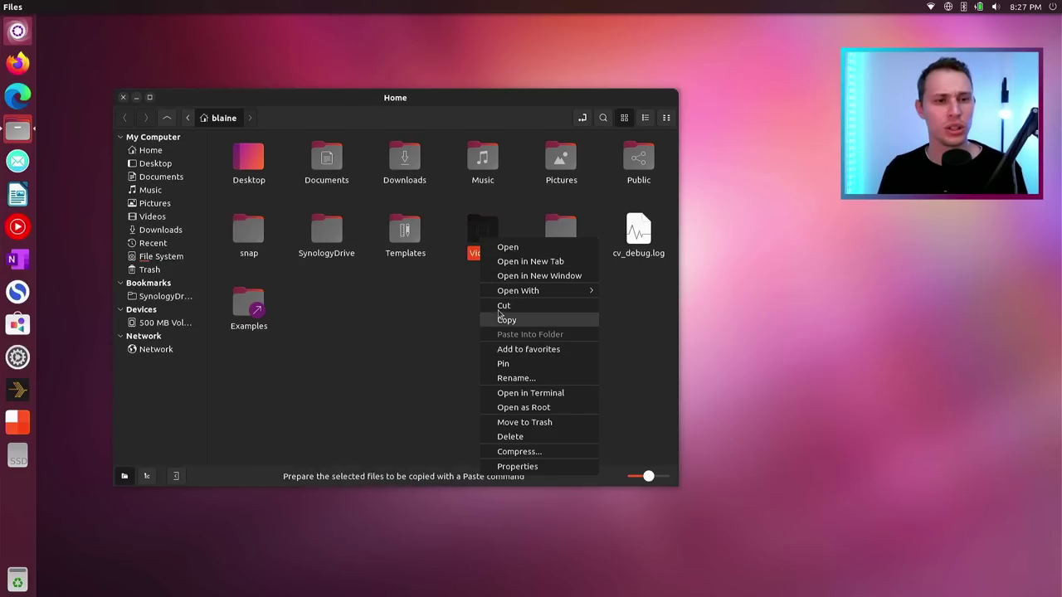
left_click(458, 356)
left_click(473, 352)
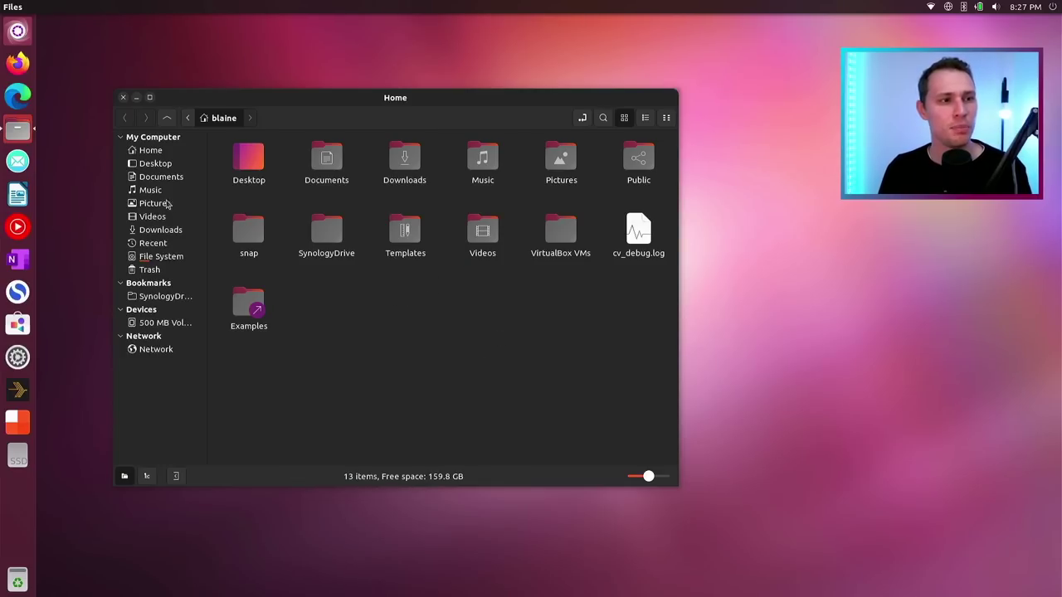
Try list view, return to icons, view Documents' context menu, then close Files.
left_click(638, 118)
left_click(623, 117)
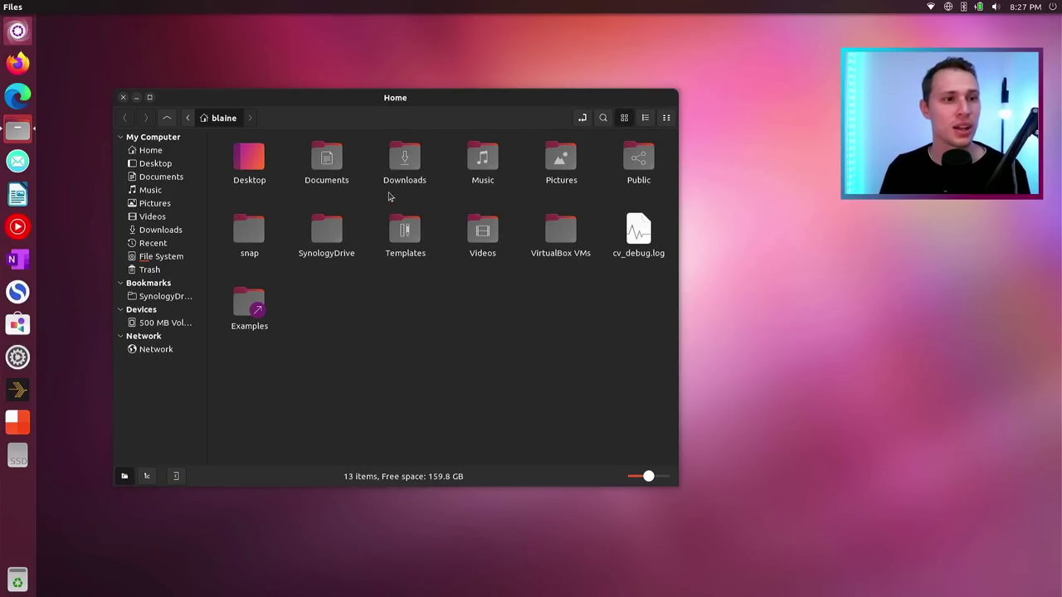
right_click(338, 158)
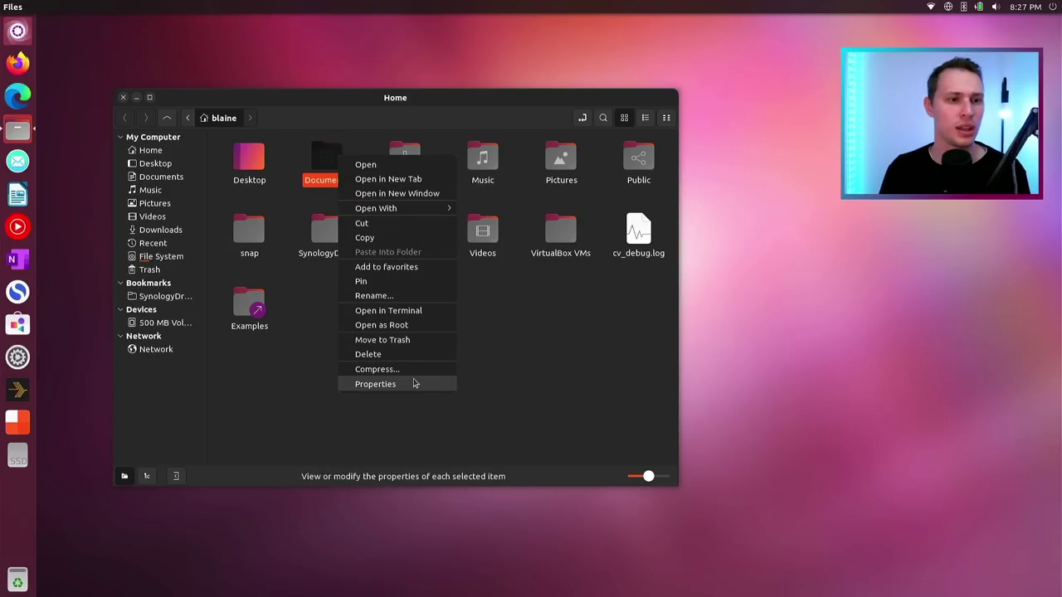
left_click(489, 377)
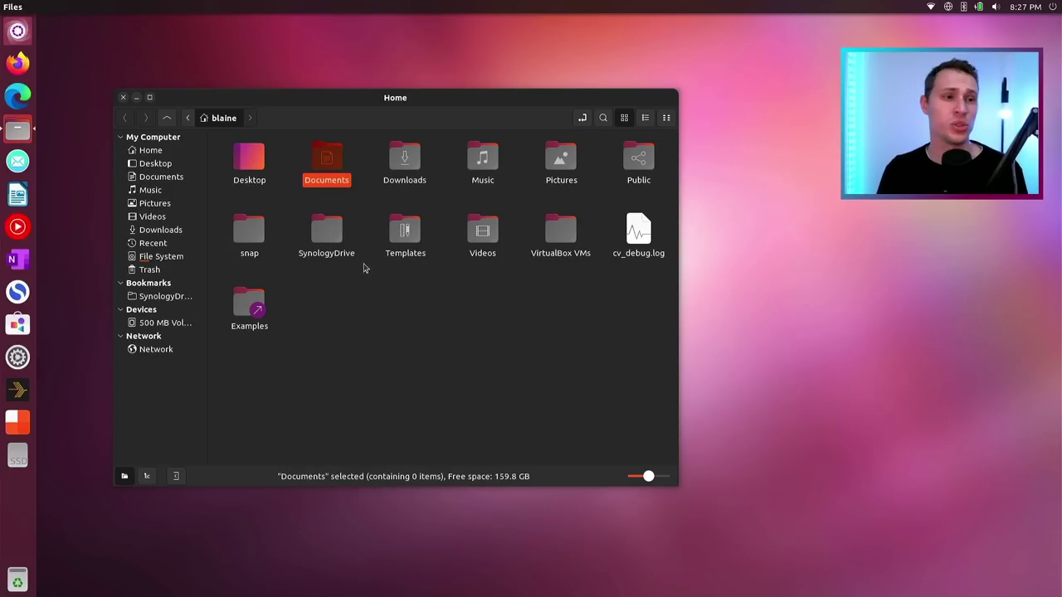
left_click_drag(195, 108, 306, 102)
left_click(233, 96)
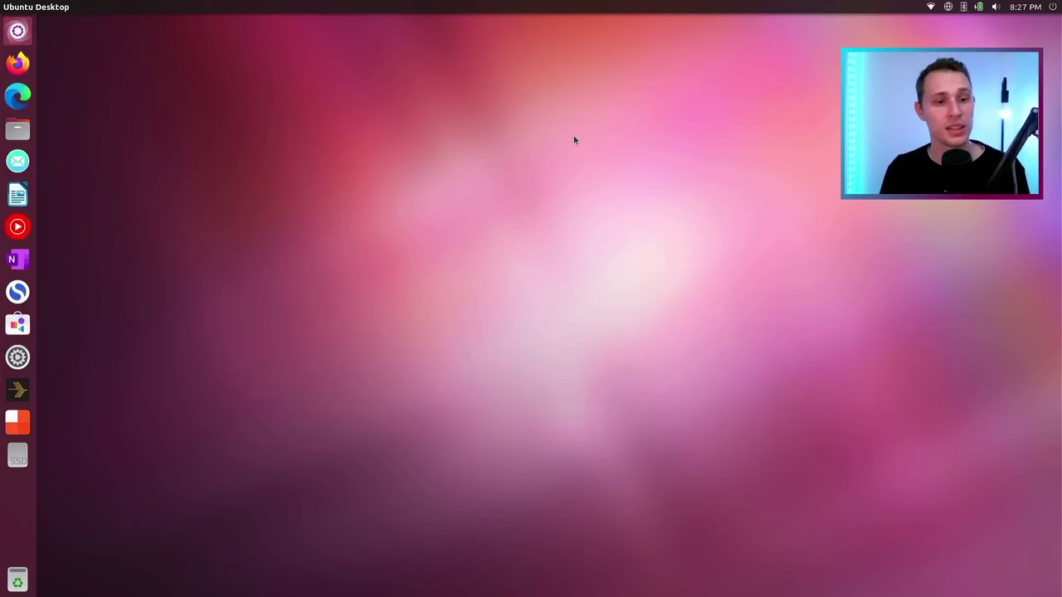
left_click(23, 129)
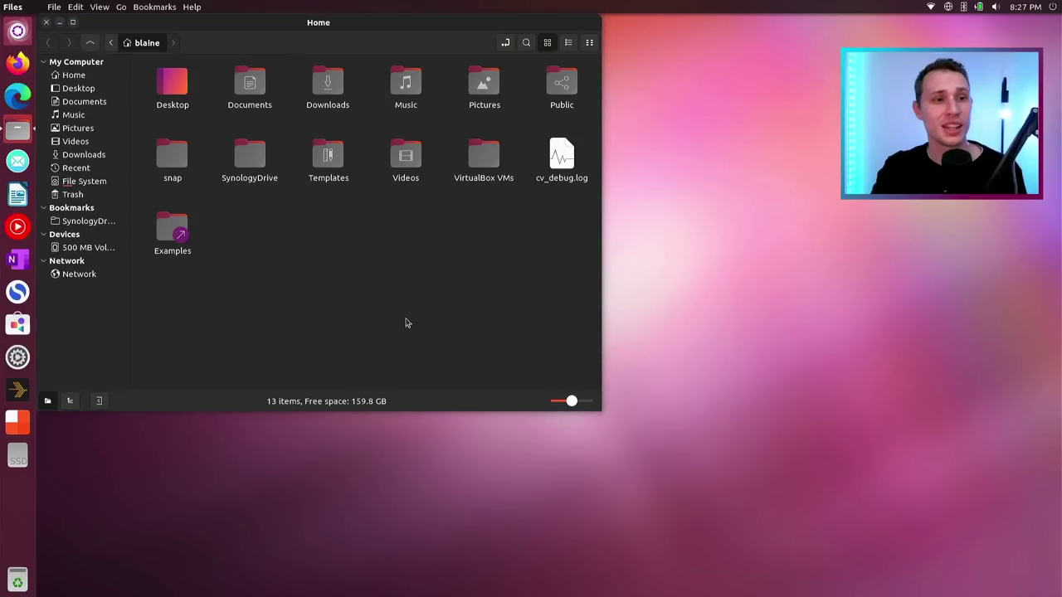
left_click_drag(254, 37, 572, 111)
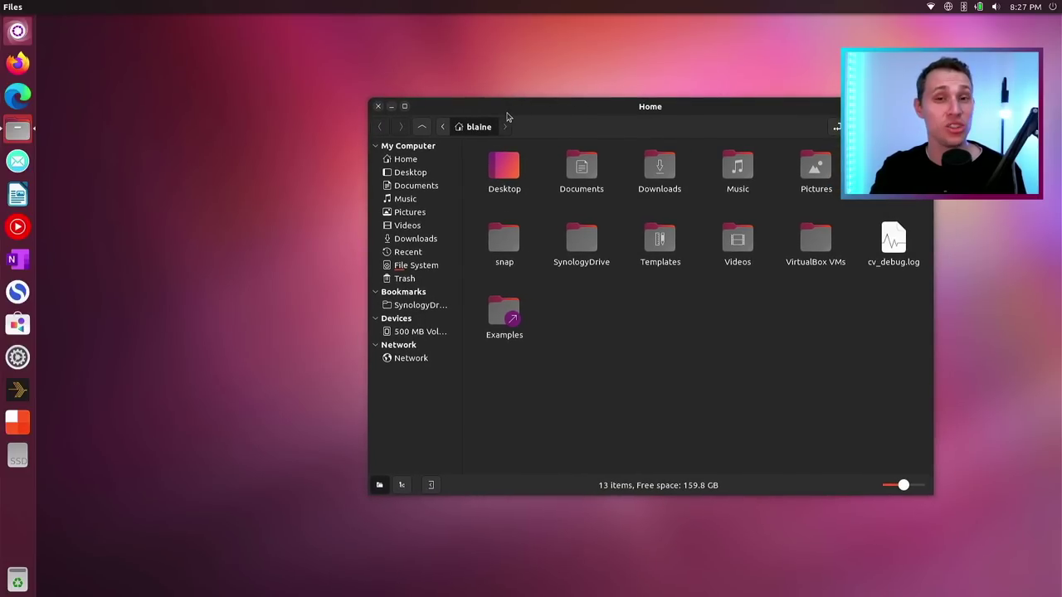
left_click(378, 106)
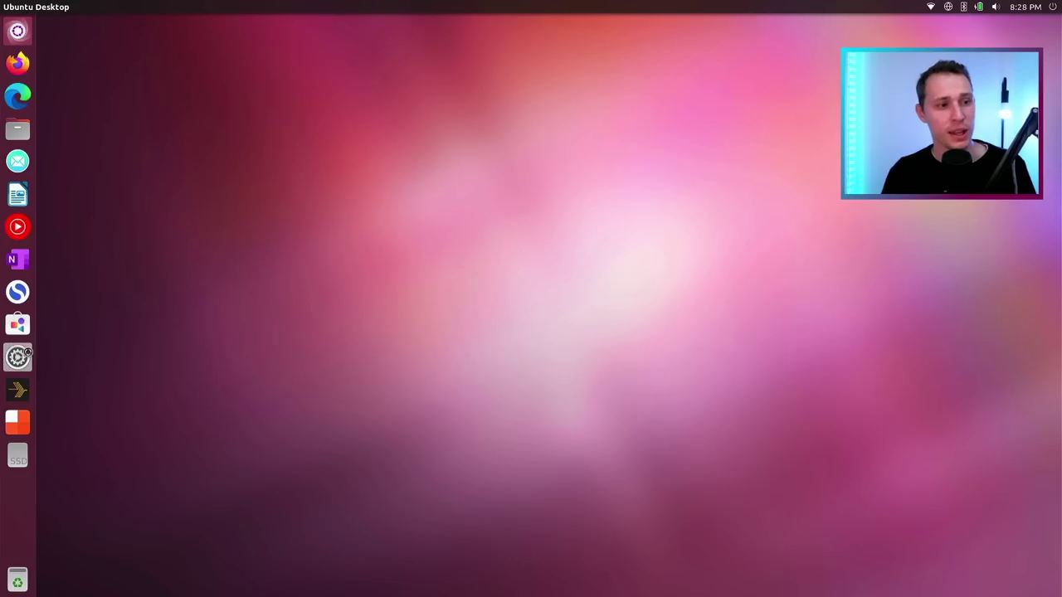
Open System Settings, view the Details page, then return to All Settings.
left_click(30, 352)
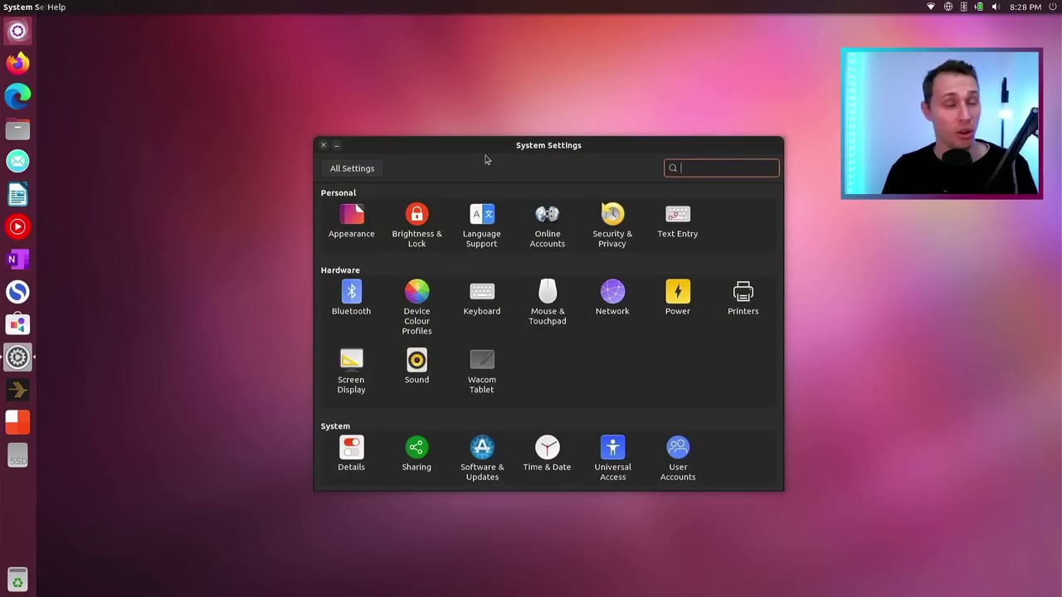
left_click_drag(495, 145, 376, 114)
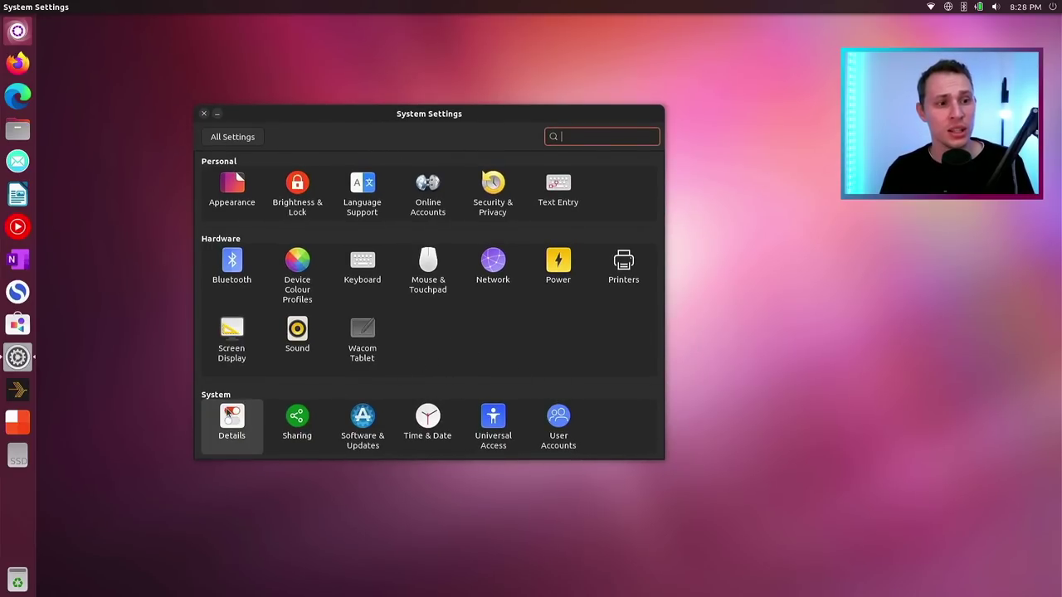
left_click(232, 415)
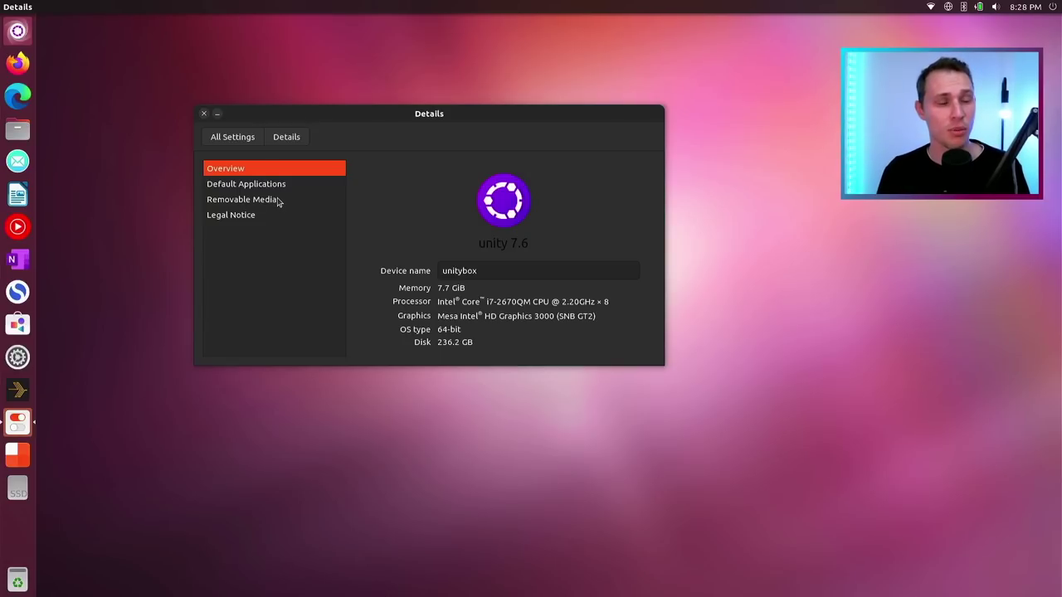
left_click(244, 139)
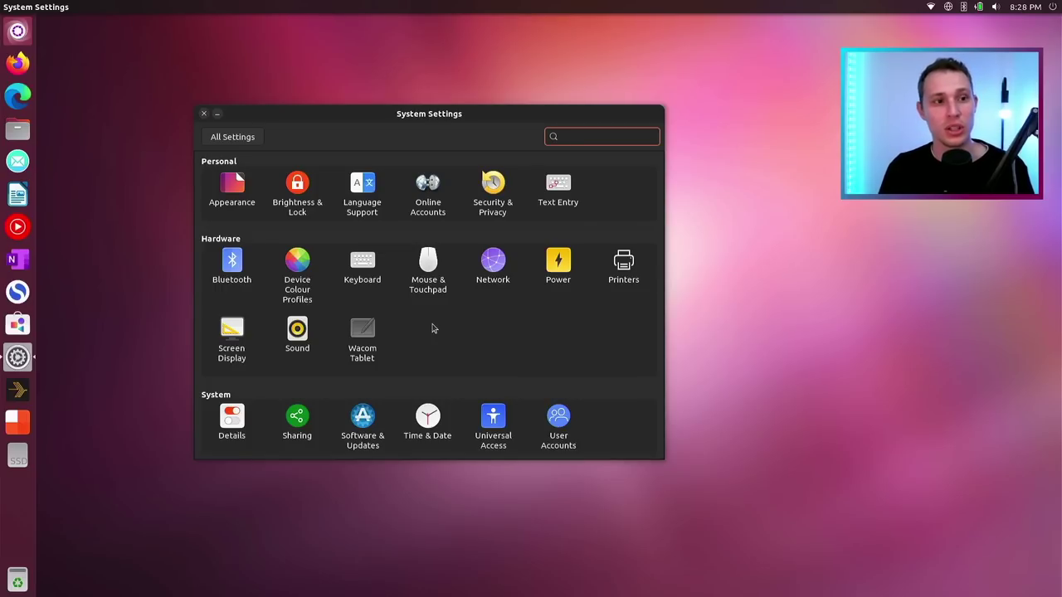
left_click_drag(330, 119, 432, 138)
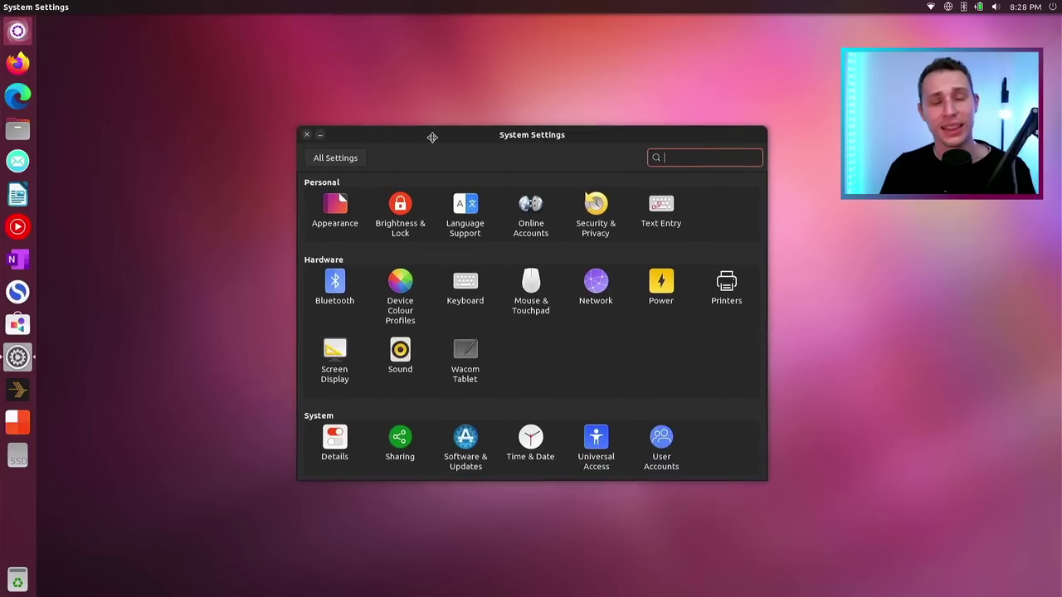
Close the System Settings window, leaving only the launcher on the desktop.
left_click(308, 135)
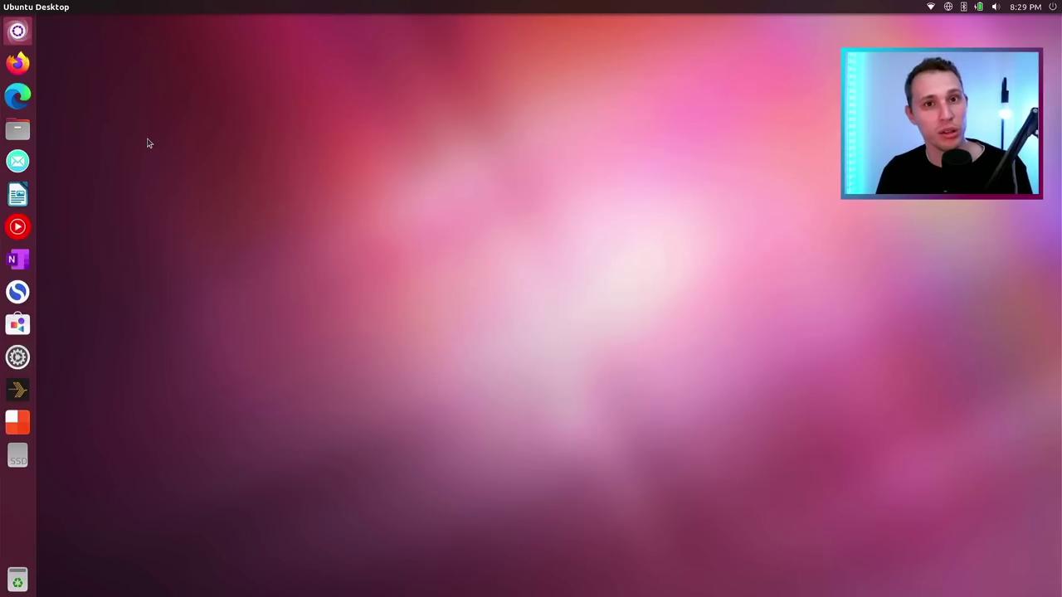